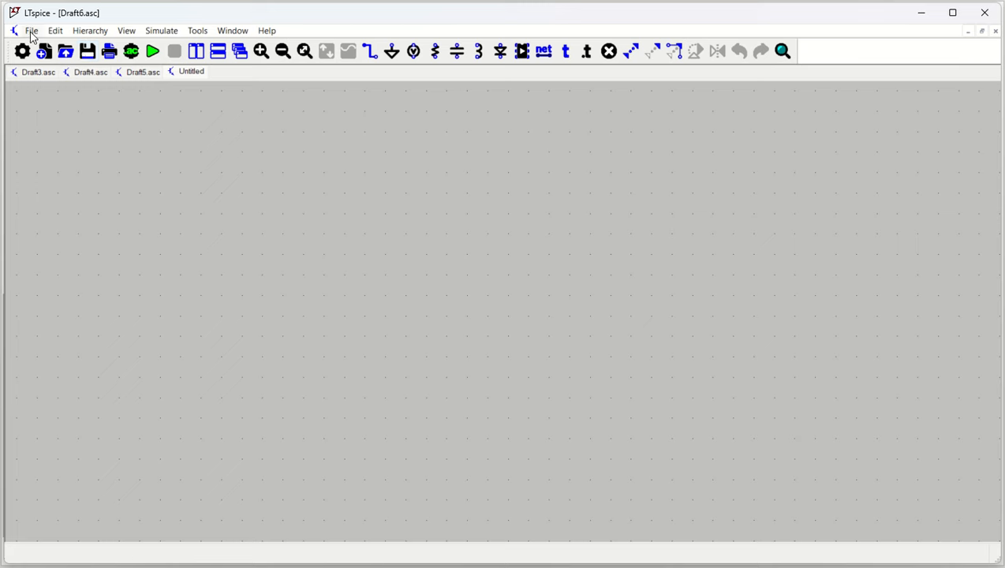
# - Create another new schematic and close all the open draft schematics
pyautogui.click(32, 30)
pyautogui.click(50, 48)
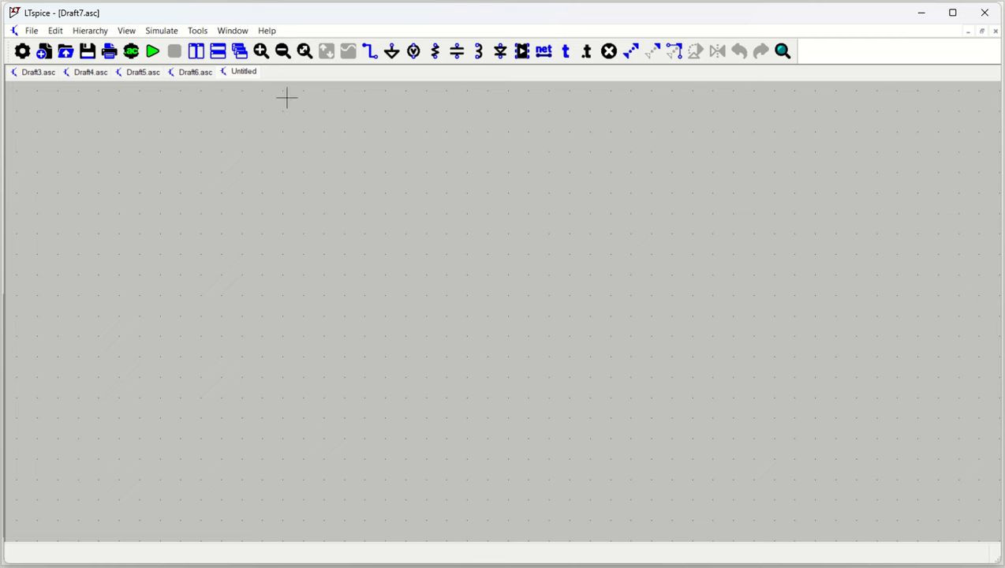
pyautogui.click(996, 33)
pyautogui.click(996, 33)
pyautogui.click(996, 33)
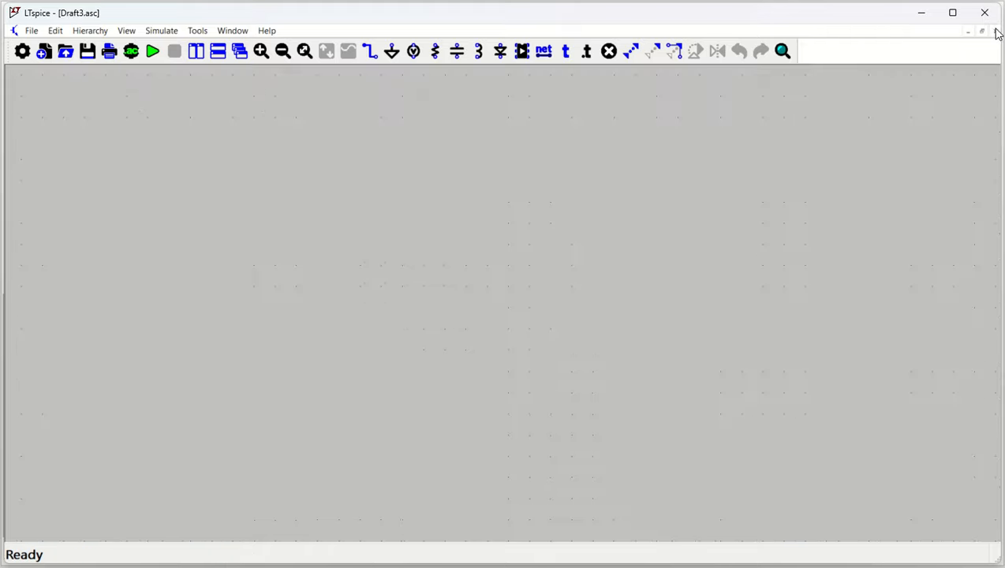
pyautogui.click(996, 33)
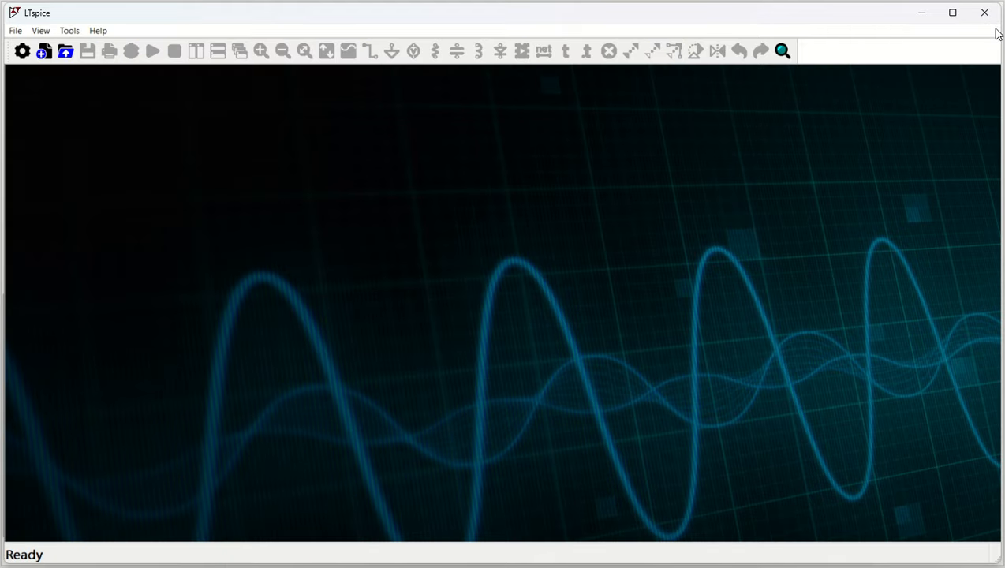
# - Create a new blank schematic
pyautogui.click(44, 52)
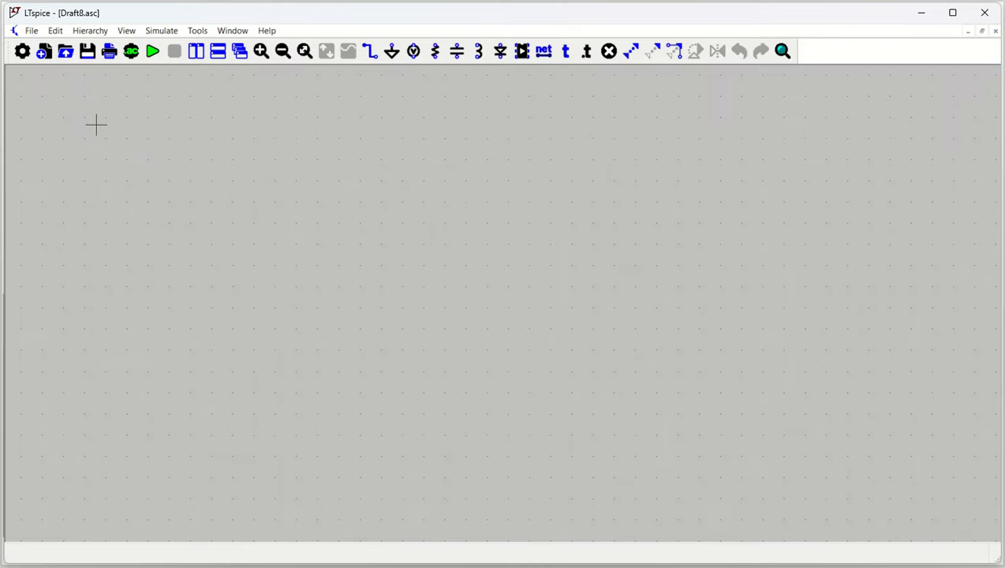
pyautogui.click(31, 31)
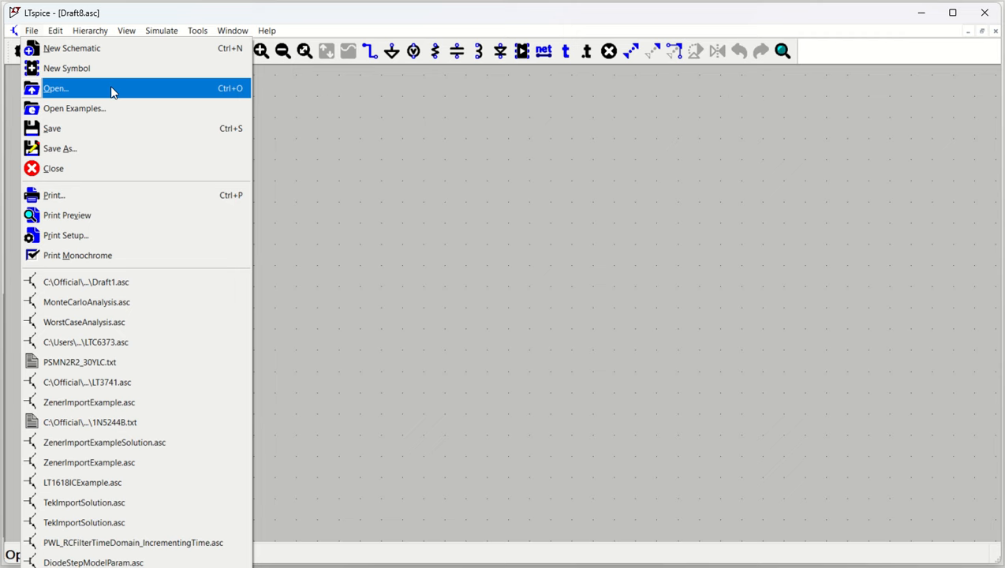
pyautogui.click(325, 169)
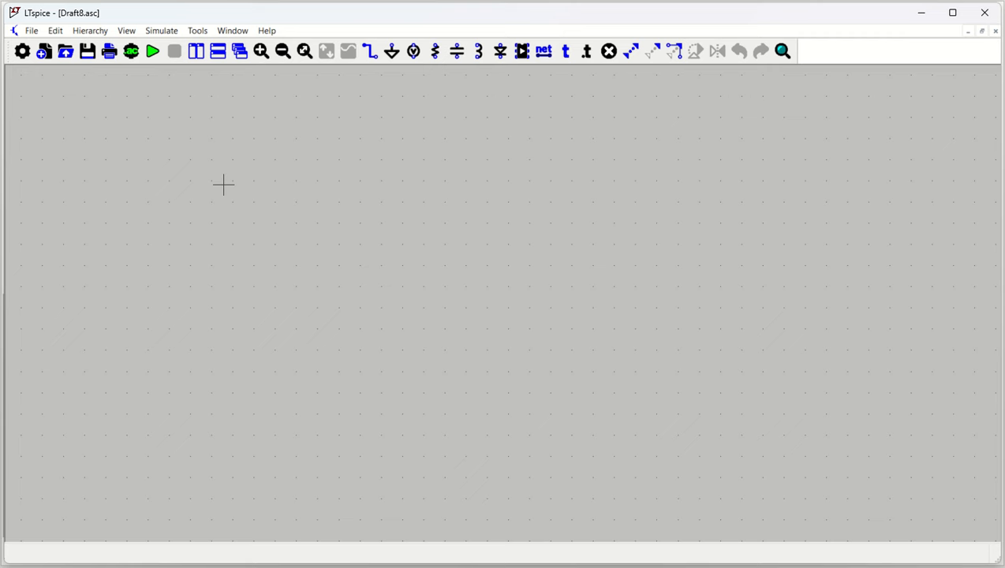
# - Place a voltage source and, well to its right, a vertical resistor in the blank schematic
pyautogui.press('v')
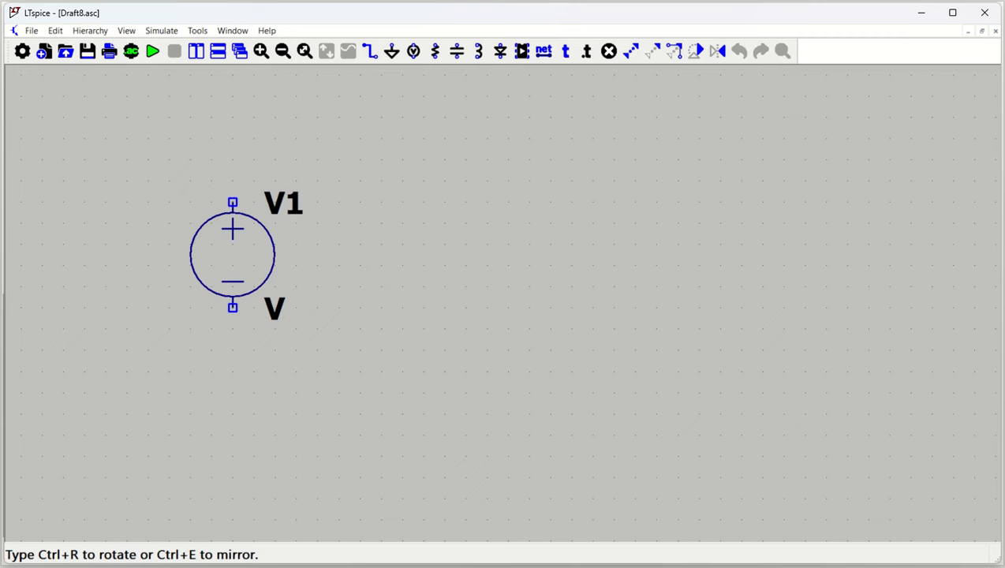
pyautogui.click(233, 203)
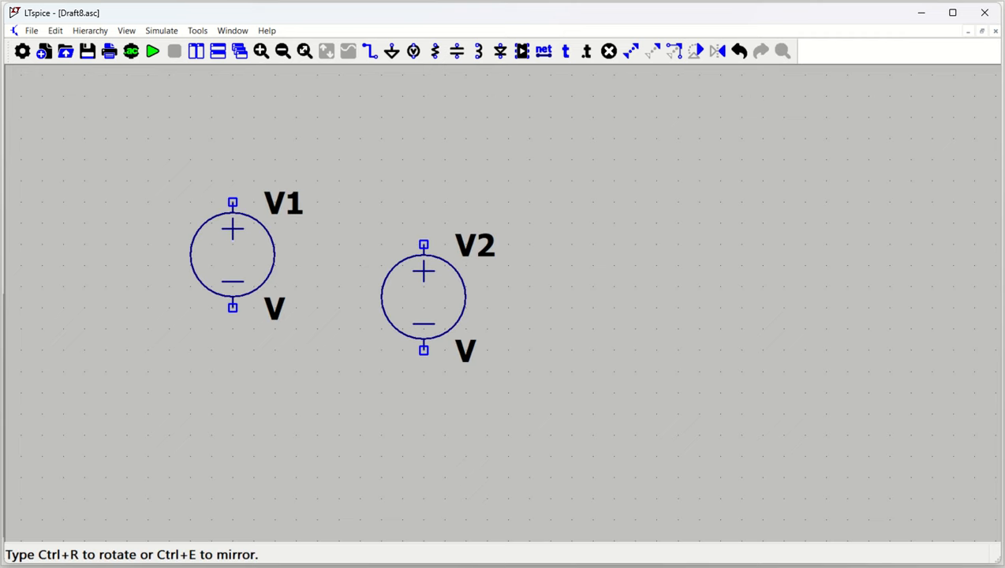
pyautogui.press('r')
pyautogui.click(677, 181)
# - Place a horizontal diode above and between the voltage source and the resistor, with its cathode facing the resistor
pyautogui.press('d')
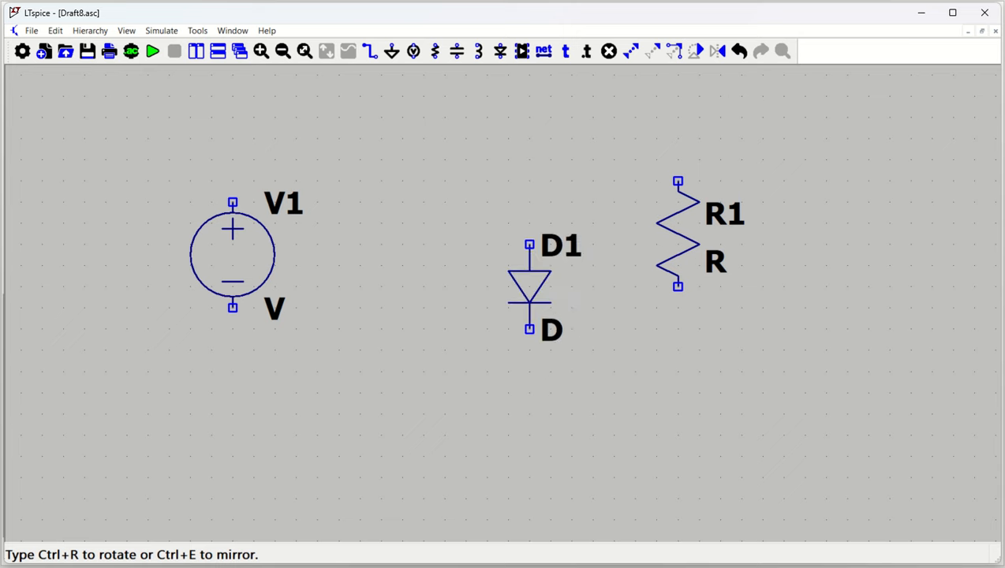
pyautogui.hotkey('ctrl', 'r')
pyautogui.hotkey('ctrl', 'r')
pyautogui.hotkey('ctrl', 'r')
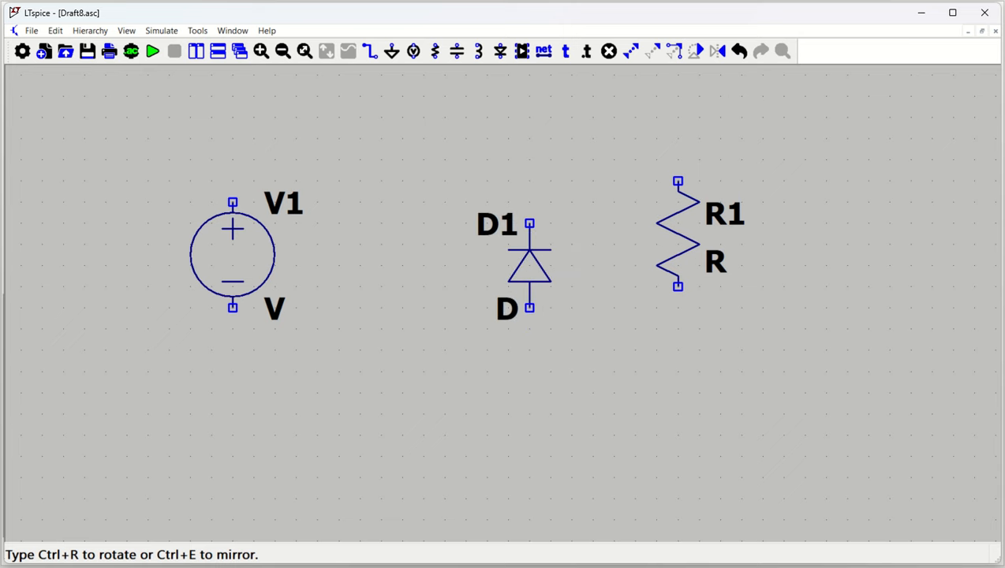
pyautogui.click(465, 138)
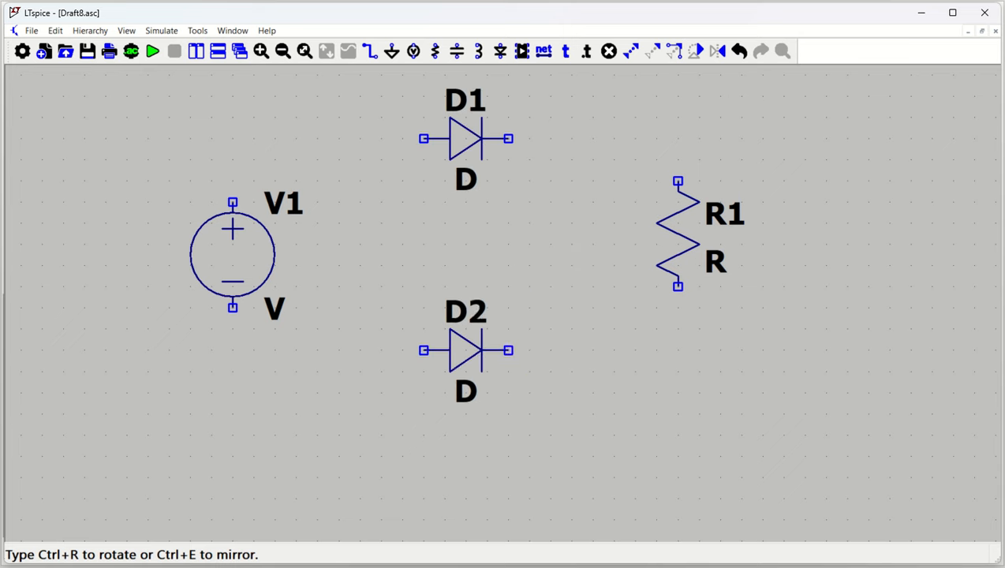
# - Place a ground symbol directly below the voltage source
pyautogui.press('g')
pyautogui.click(232, 435)
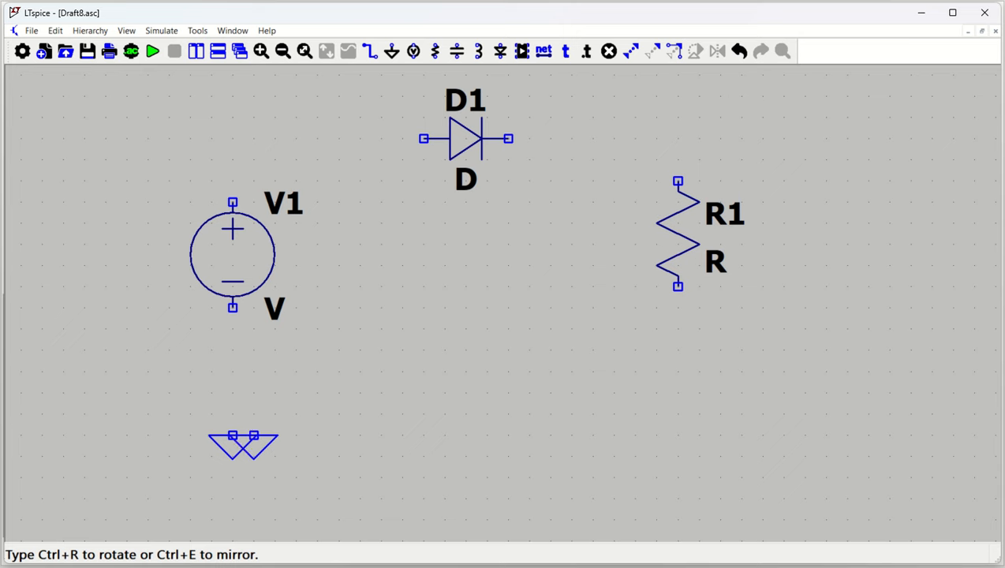
pyautogui.press('Escape')
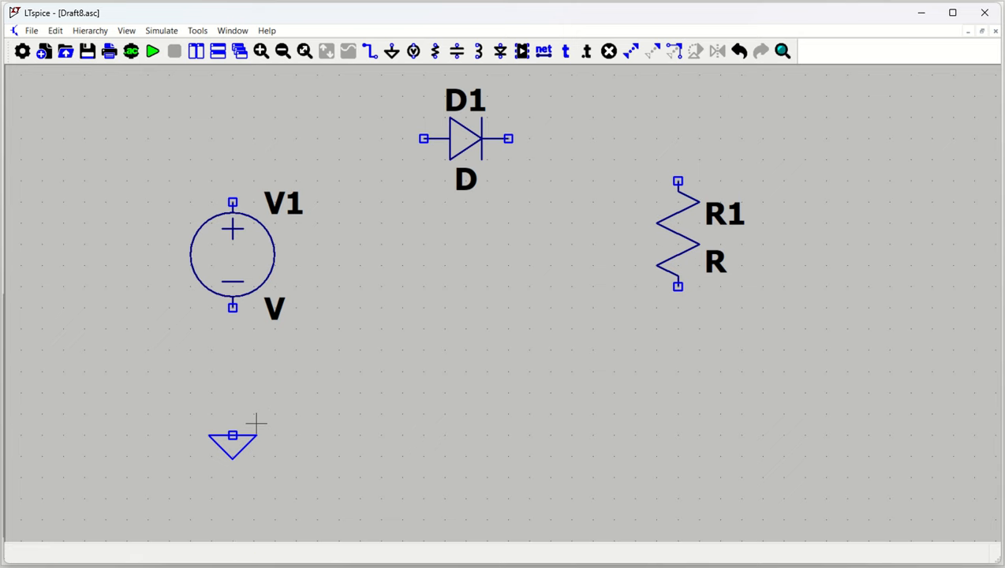
pyautogui.rightClick(254, 430)
pyautogui.press('Escape')
# - Wire the ground symbol to the source's negative terminal and the source's positive terminal to the diode's anode
pyautogui.press('F3')
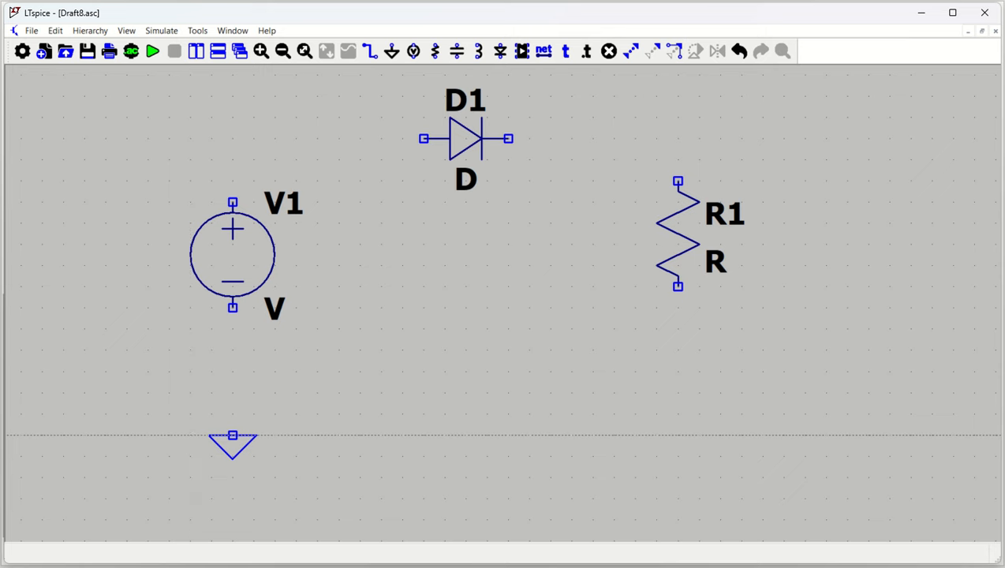
pyautogui.click(233, 434)
pyautogui.click(233, 307)
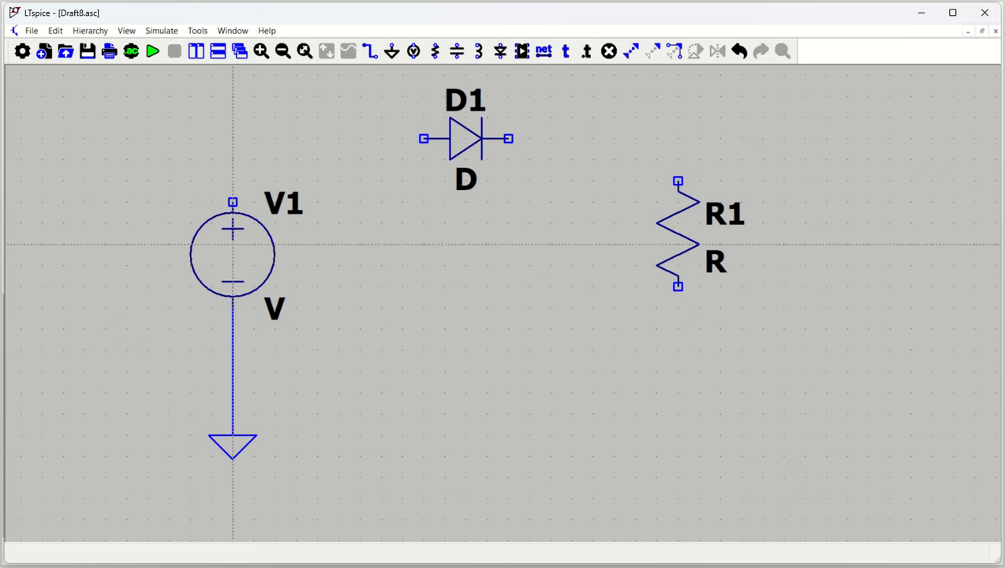
pyautogui.click(233, 203)
pyautogui.click(423, 138)
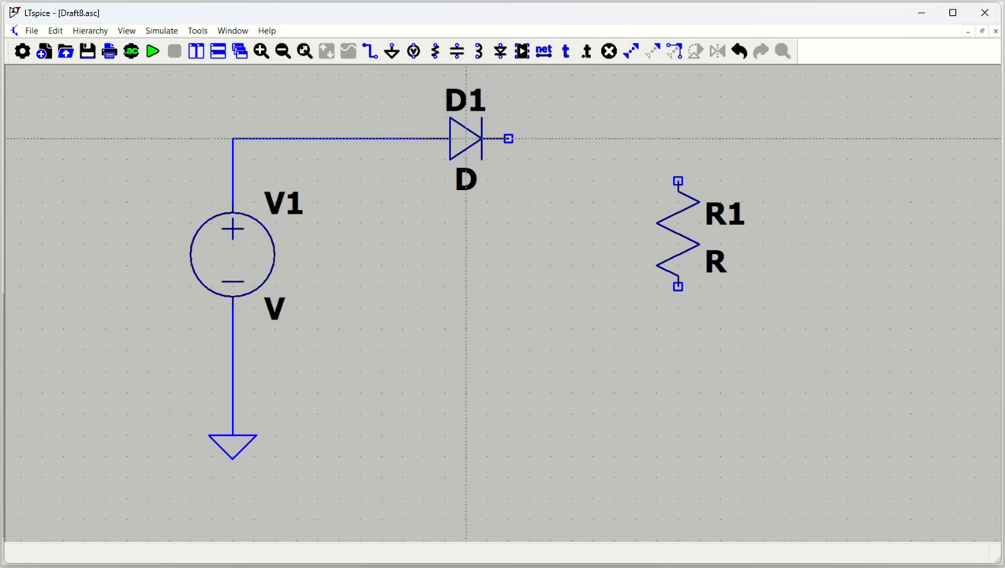
# - Wire the diode's cathode to the resistor's upper end and the resistor's lower end back to the ground wire
pyautogui.click(508, 138)
pyautogui.click(678, 138)
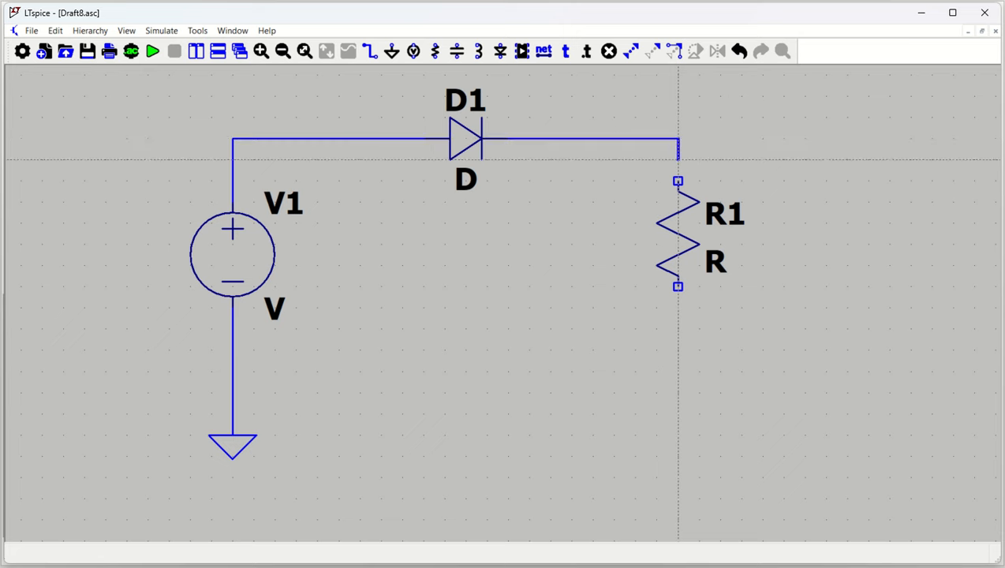
pyautogui.click(678, 180)
pyautogui.click(678, 286)
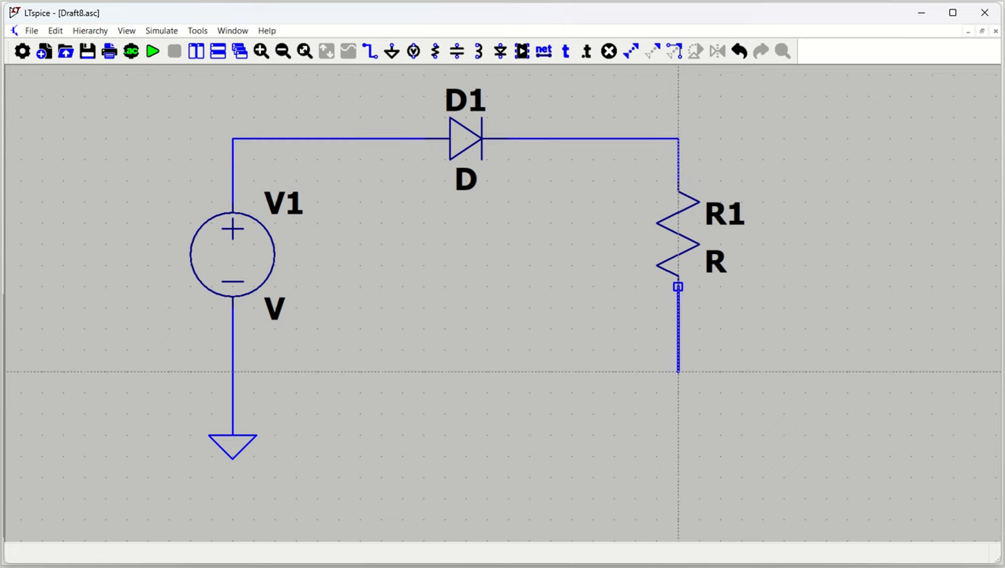
pyautogui.click(233, 371)
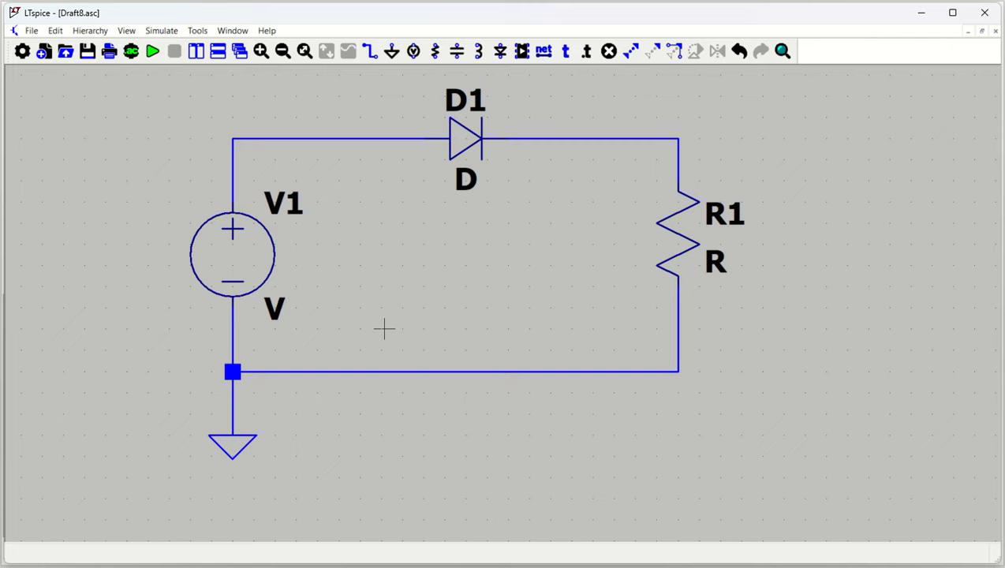
# - Place nine separate ground symbols scattered in the empty area to the right of the circuit
pyautogui.scroll(-5, 439, 319)
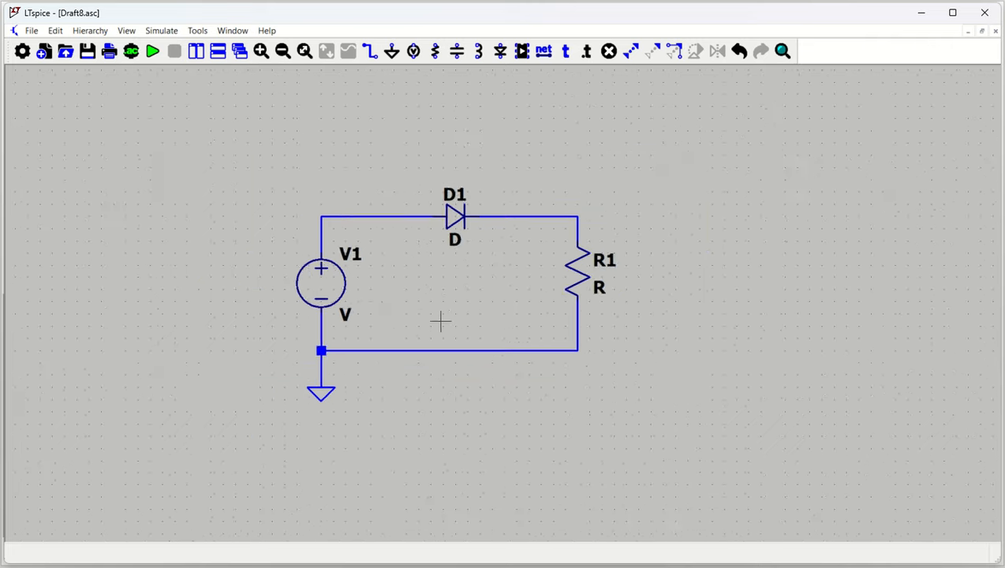
pyautogui.moveTo(469, 311); pyautogui.dragTo(213, 263)
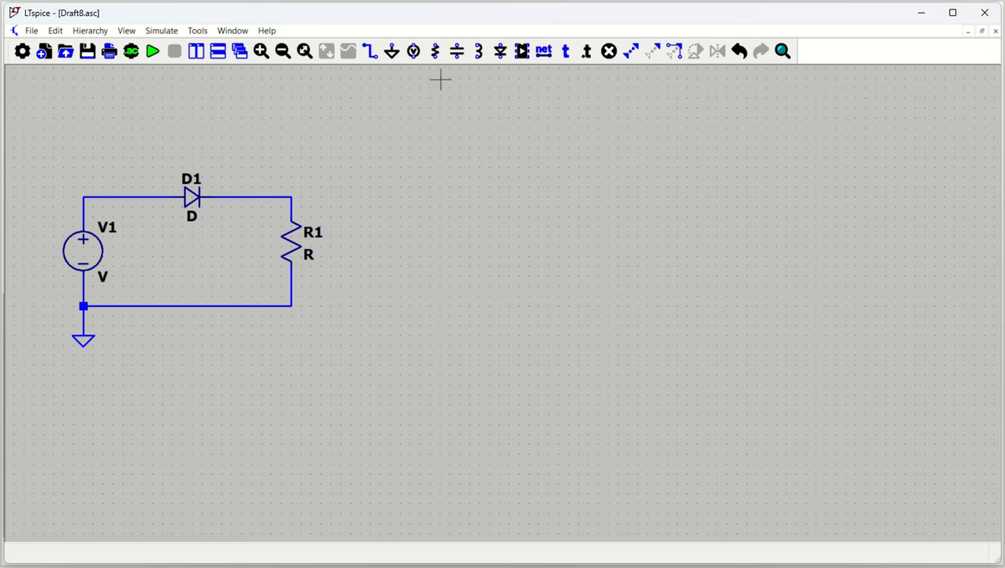
pyautogui.click(392, 52)
pyautogui.click(430, 286)
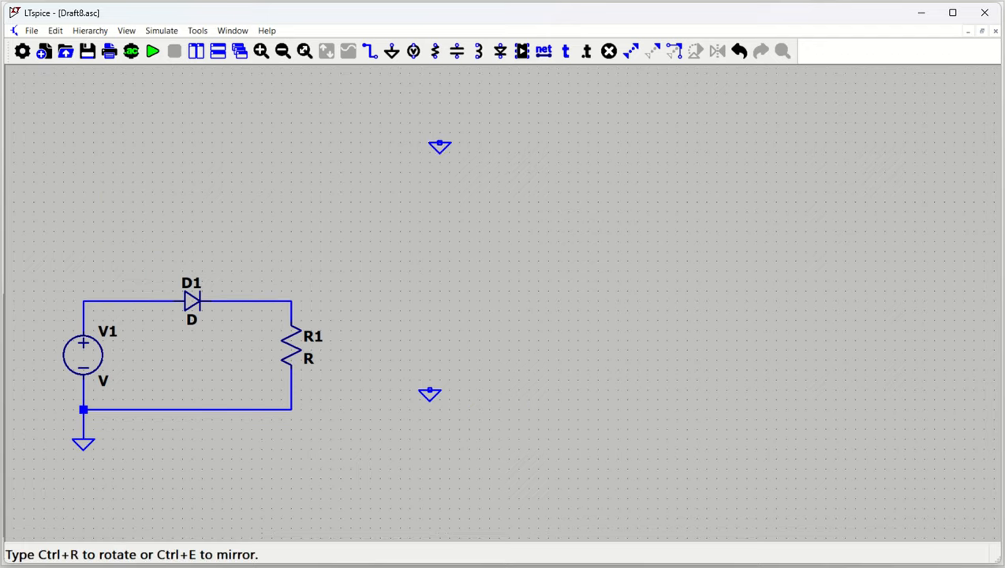
pyautogui.click(470, 400)
pyautogui.click(528, 380)
pyautogui.click(430, 320)
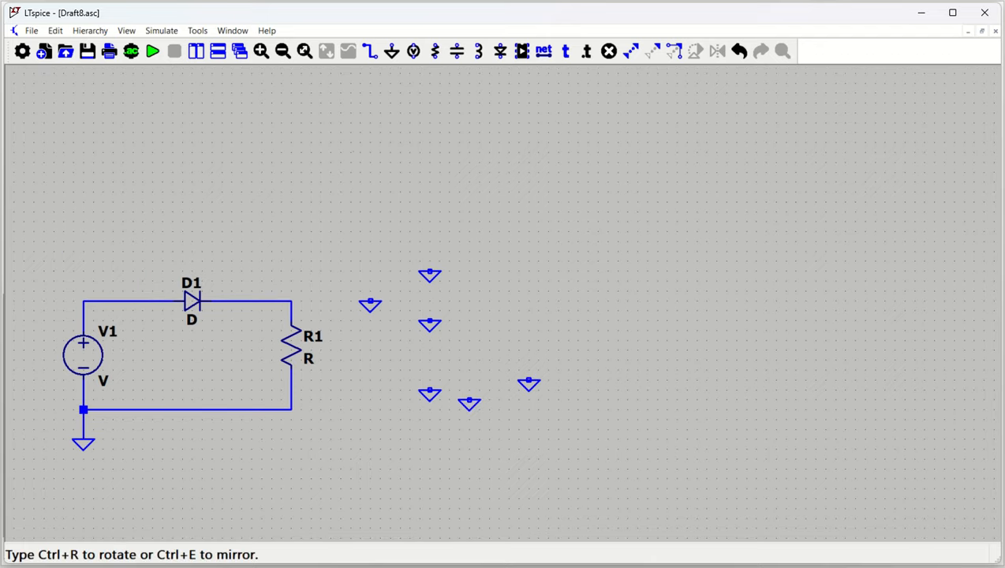
pyautogui.click(440, 273)
pyautogui.click(509, 304)
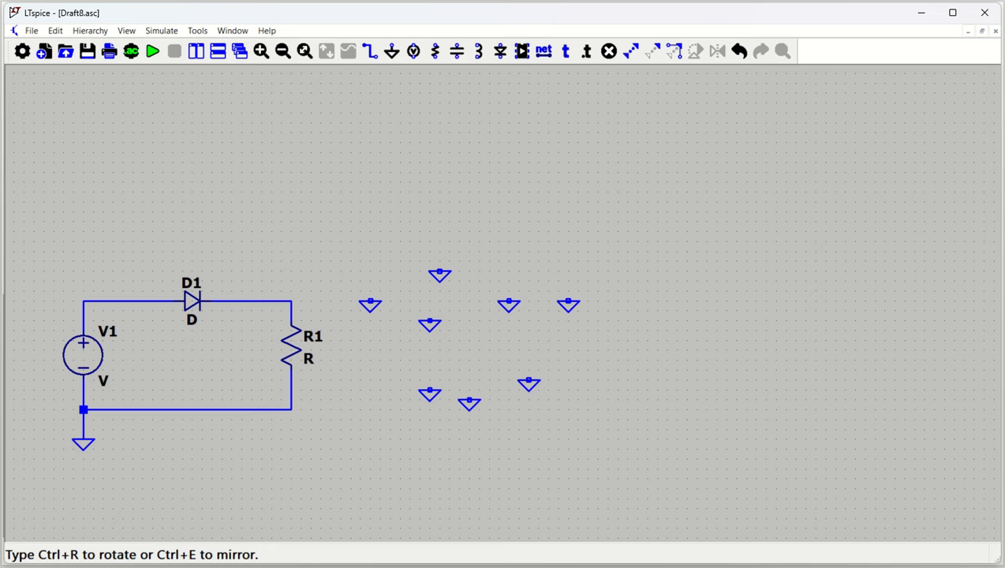
pyautogui.click(557, 332)
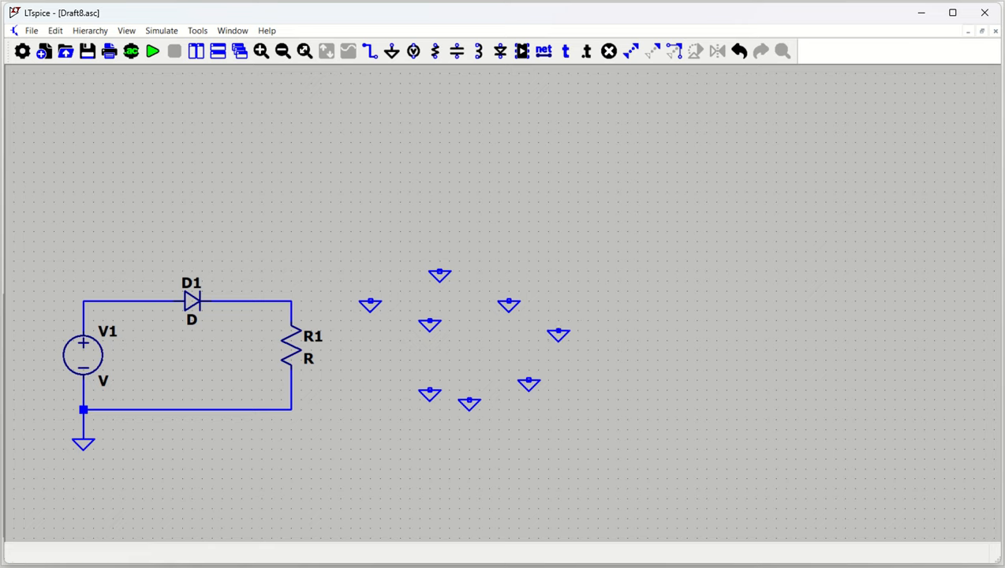
pyautogui.click(597, 380)
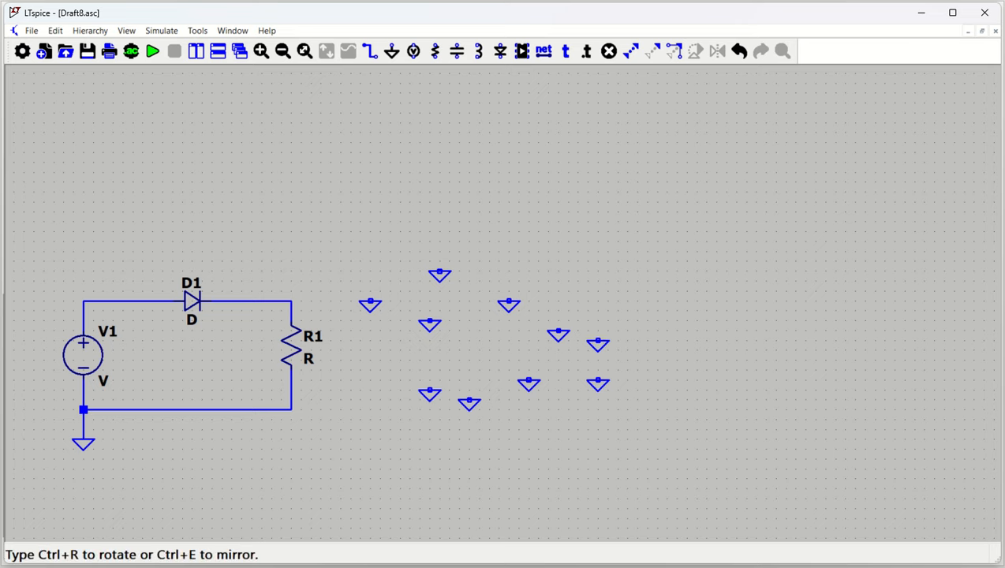
pyautogui.press('Escape')
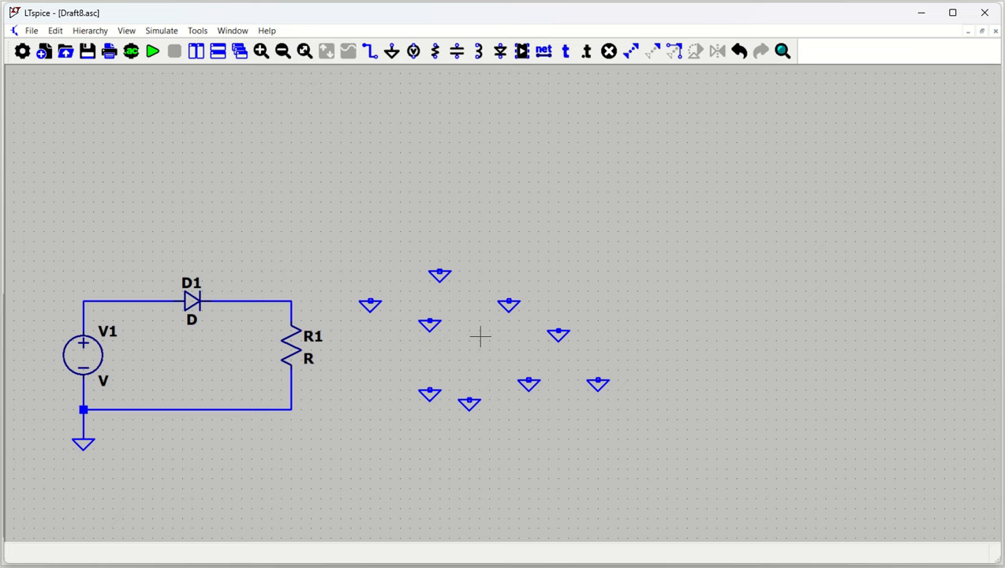
# - Delete all the loose ground symbols to the right of the circuit, keeping the circuit's own ground
pyautogui.press('Delete')
pyautogui.press('t')
pyautogui.click(609, 52)
pyautogui.click(440, 273)
pyautogui.click(508, 303)
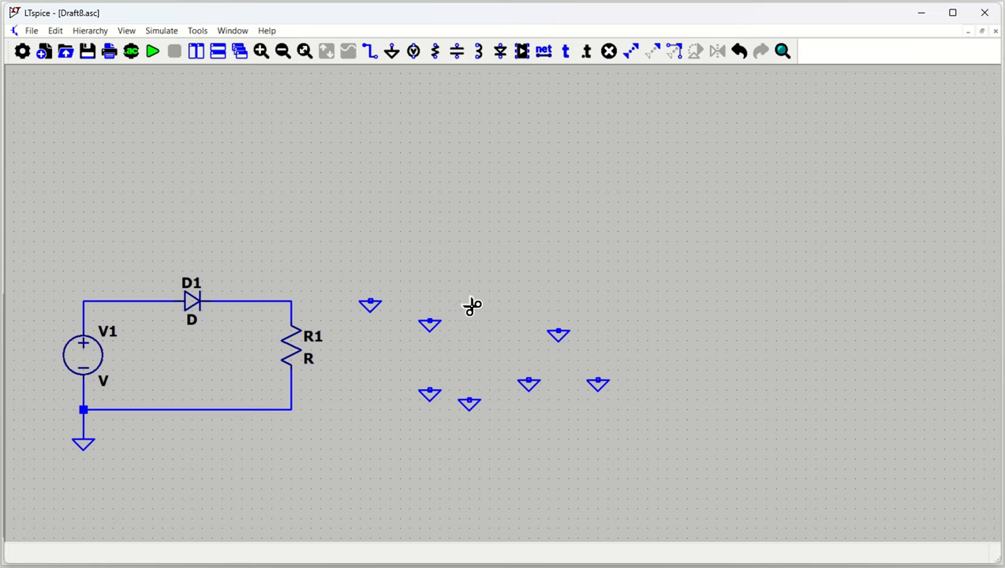
pyautogui.moveTo(328, 244); pyautogui.dragTo(663, 463)
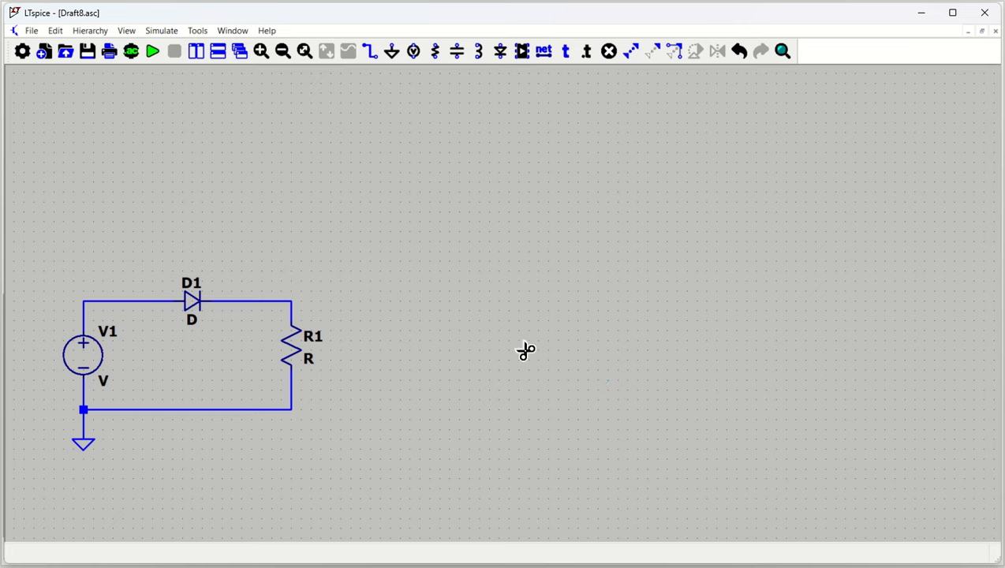
pyautogui.press('Escape')
# - Place three more voltage sources in the empty area to the right of the circuit
pyautogui.click(414, 51)
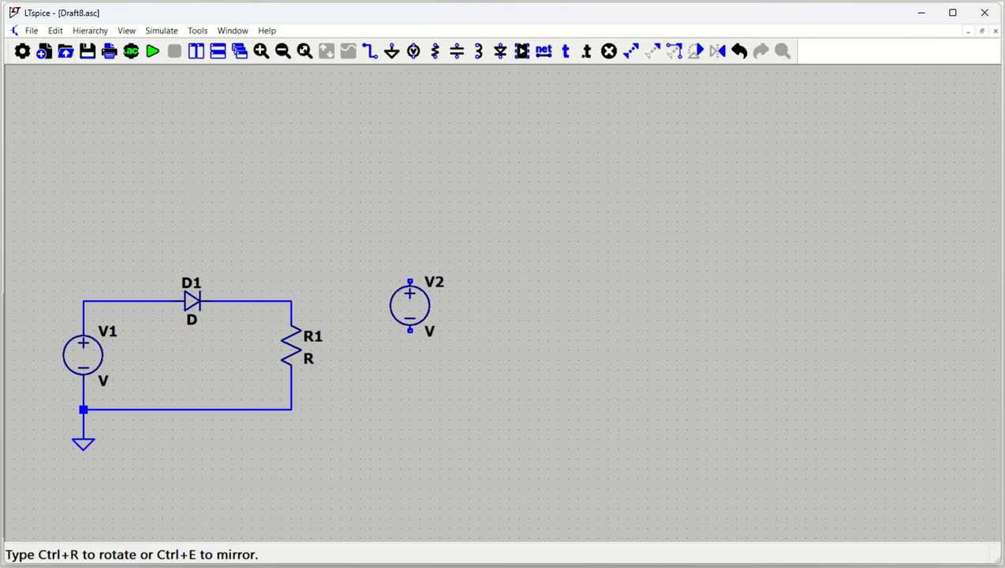
pyautogui.click(409, 285)
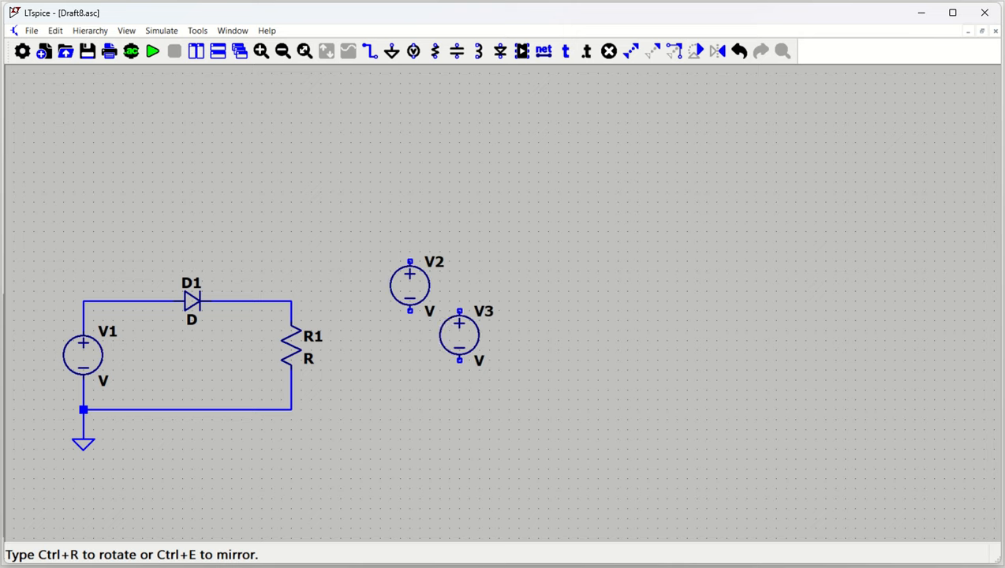
pyautogui.click(518, 354)
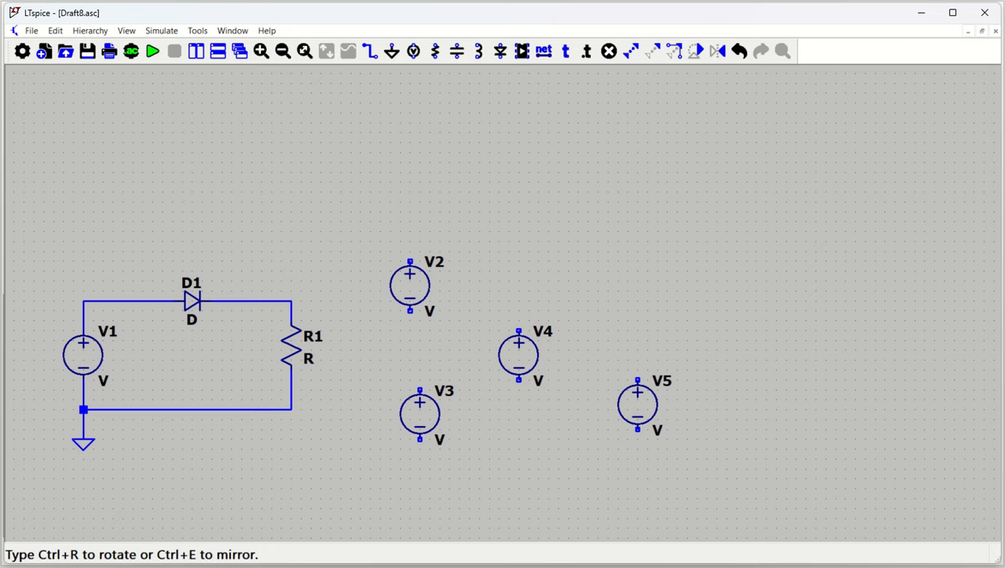
pyautogui.press('Escape')
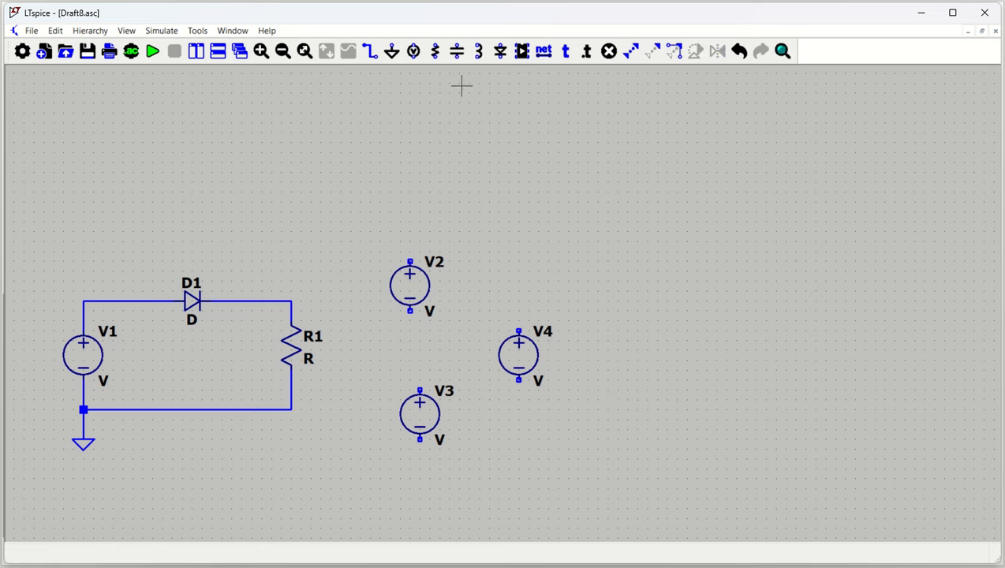
# - Place a second vertical resistor to the upper right of the loose voltage sources
pyautogui.click(435, 52)
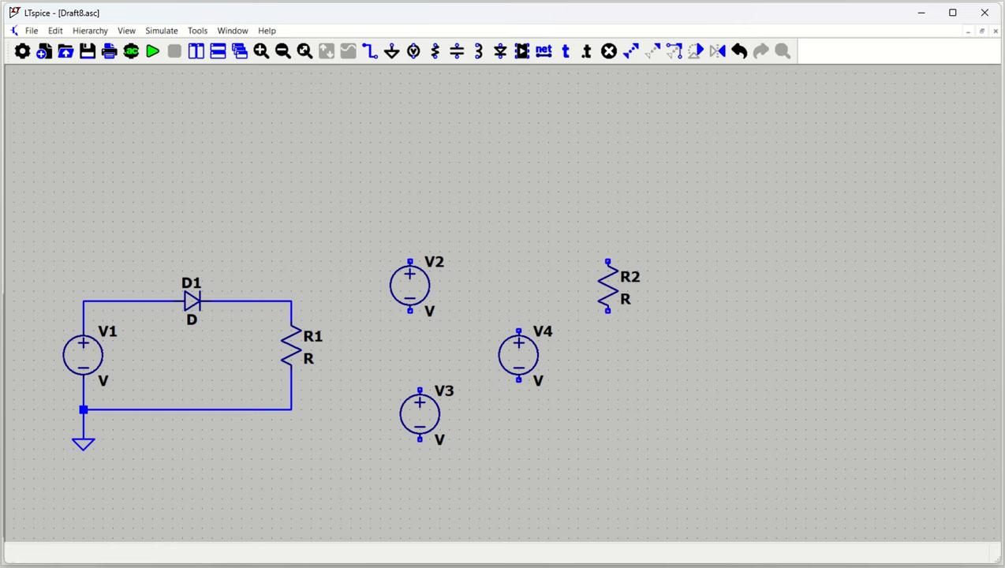
pyautogui.click(604, 258)
pyautogui.press('Escape')
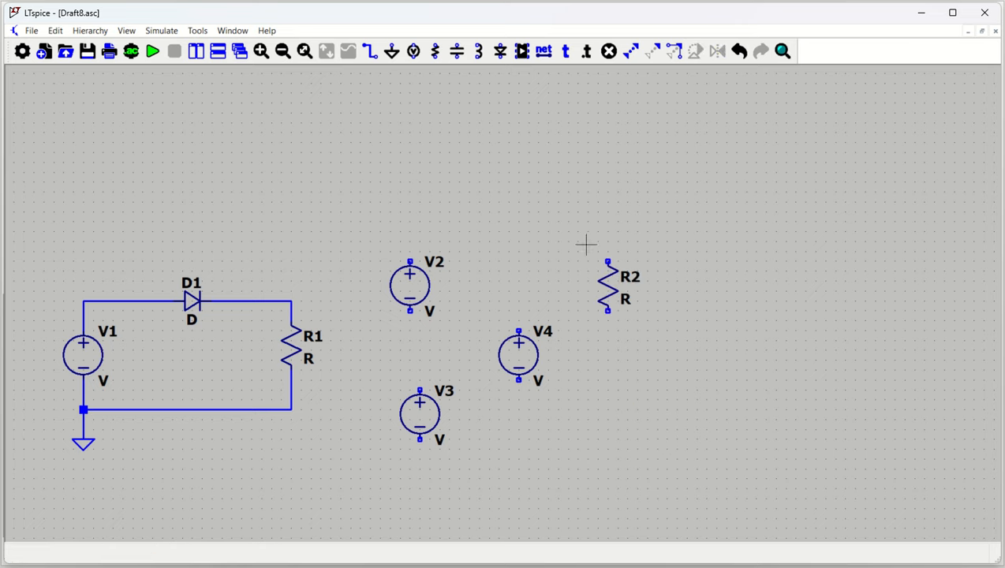
# - Place a capacitor in the upper right of the empty area and a vertical diode above the loose resistor
pyautogui.click(457, 52)
pyautogui.press('Escape')
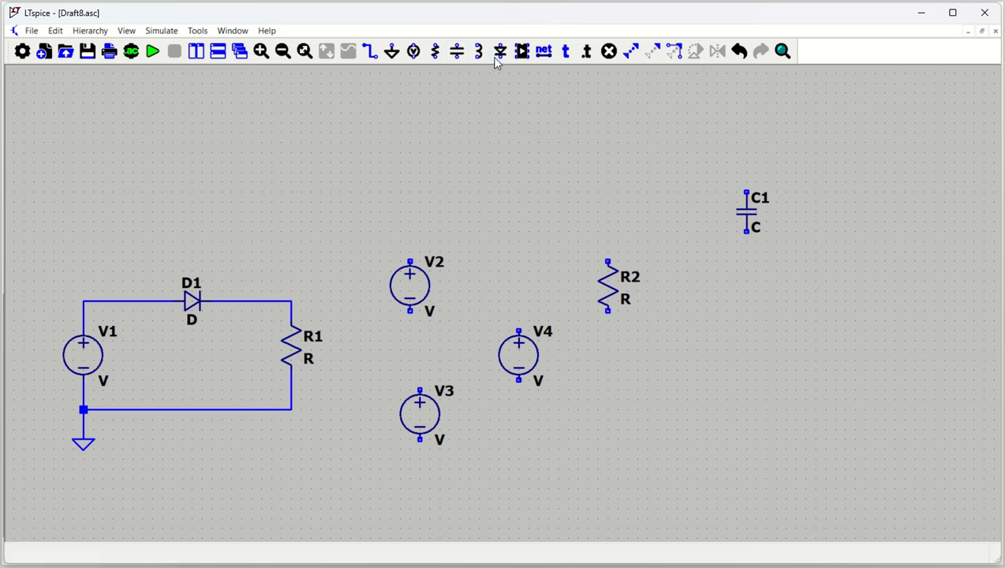
pyautogui.click(500, 52)
pyautogui.click(588, 192)
pyautogui.press('Escape')
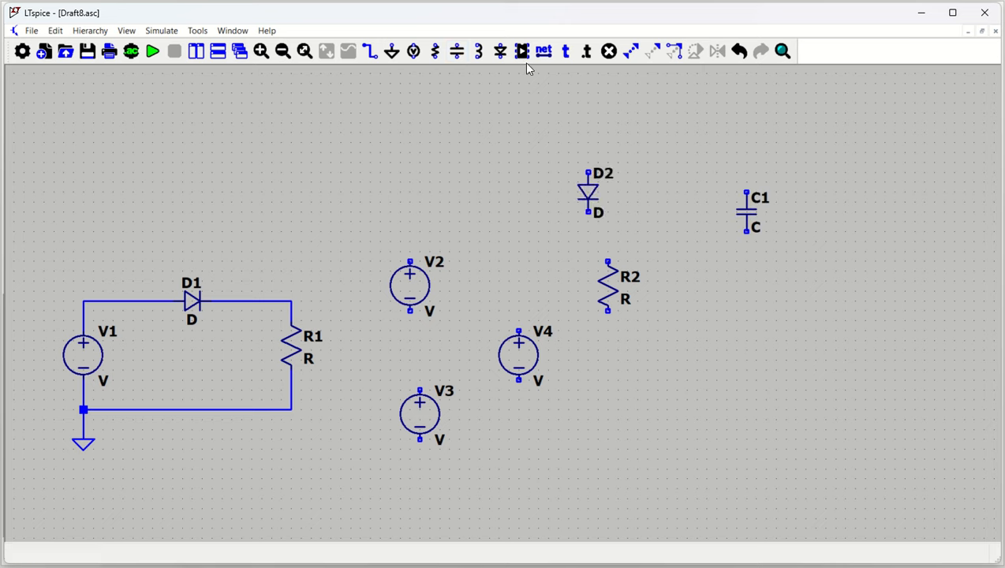
# - Place three npn transistors from the component library around the area below and to the right of the loose resistor
pyautogui.click(522, 51)
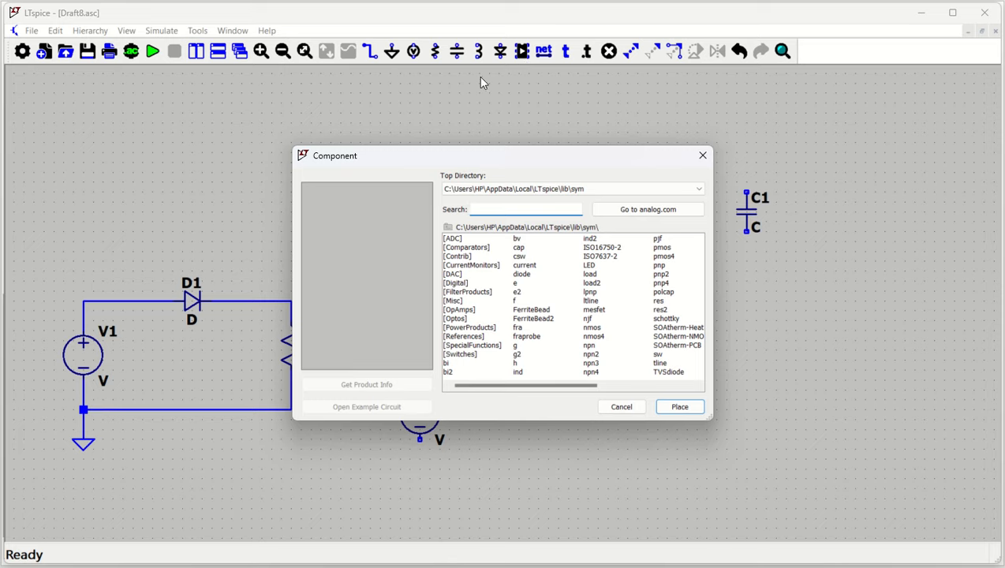
pyautogui.moveTo(539, 162); pyautogui.dragTo(294, 110)
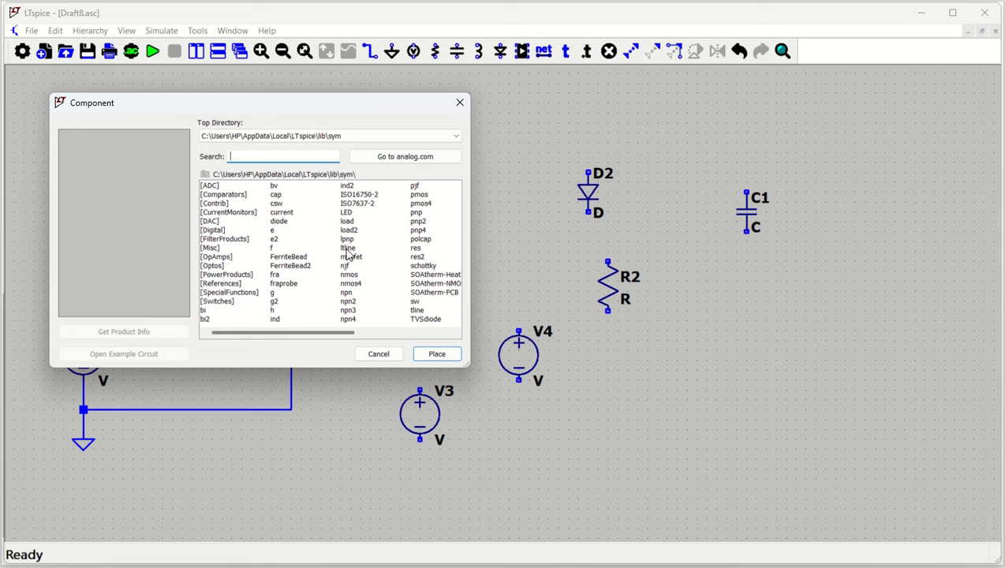
pyautogui.click(349, 284)
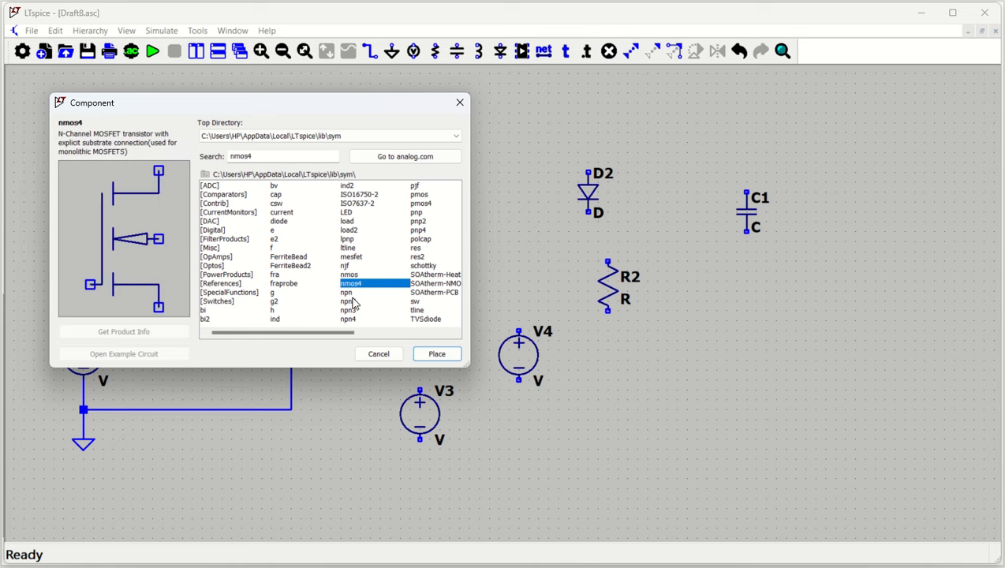
pyautogui.click(352, 294)
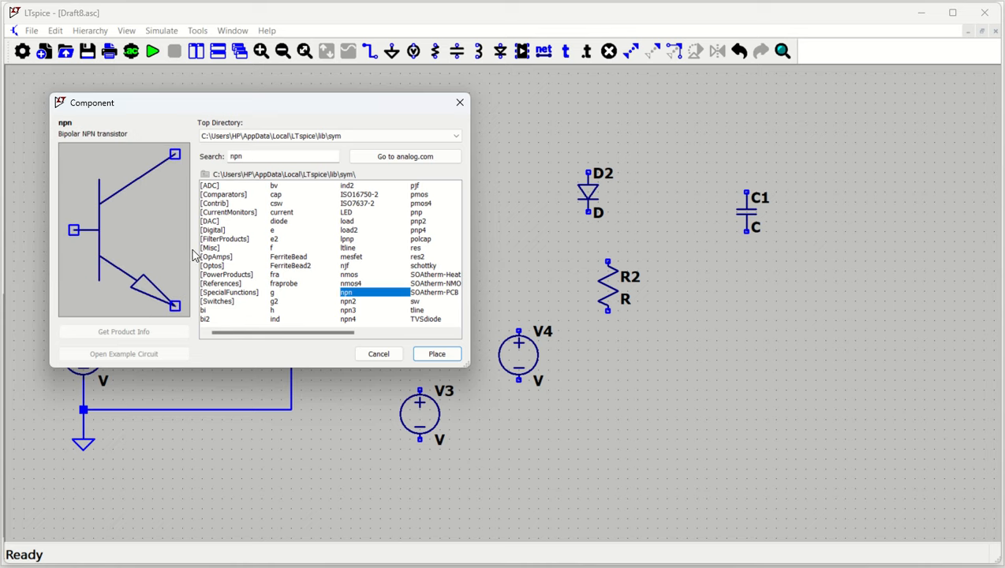
pyautogui.click(437, 354)
pyautogui.click(668, 399)
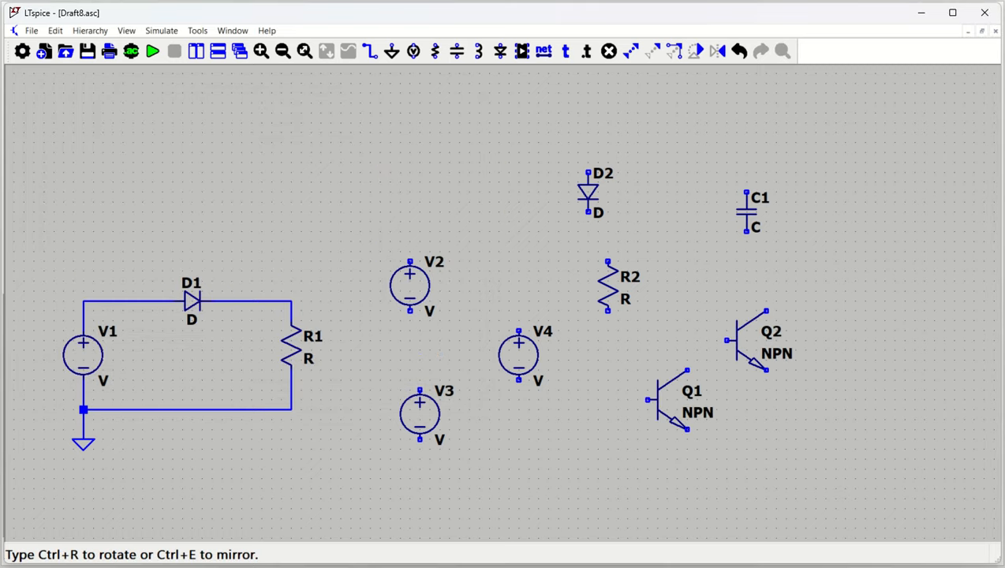
pyautogui.click(726, 330)
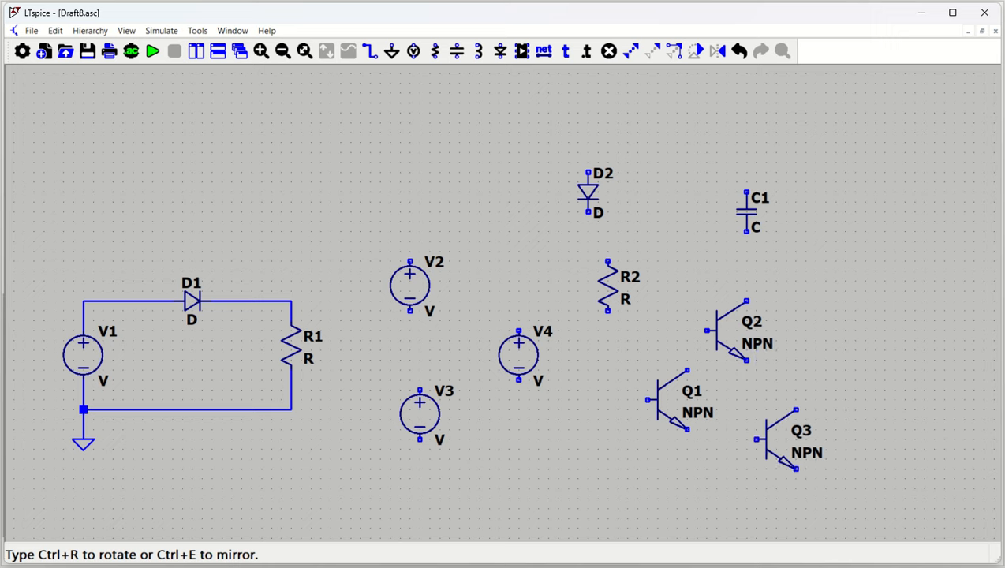
pyautogui.click(777, 430)
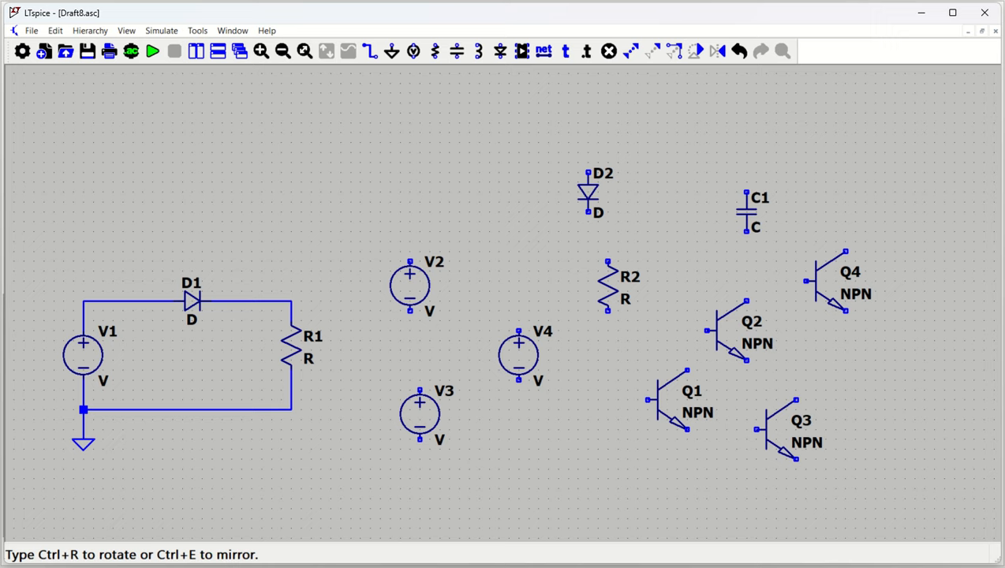
# - Rotate the fourth npn transistor by 180 degrees, mirror it, and place it below and to the right of the capacitor
pyautogui.hotkey('ctrl', 'r')
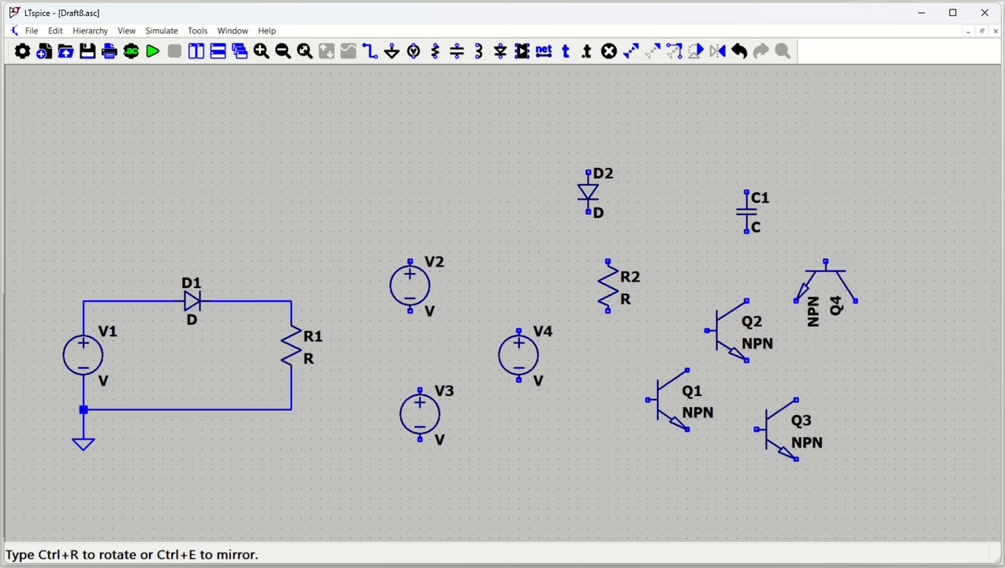
pyautogui.hotkey('ctrl', 'r')
pyautogui.hotkey('ctrl', 'r')
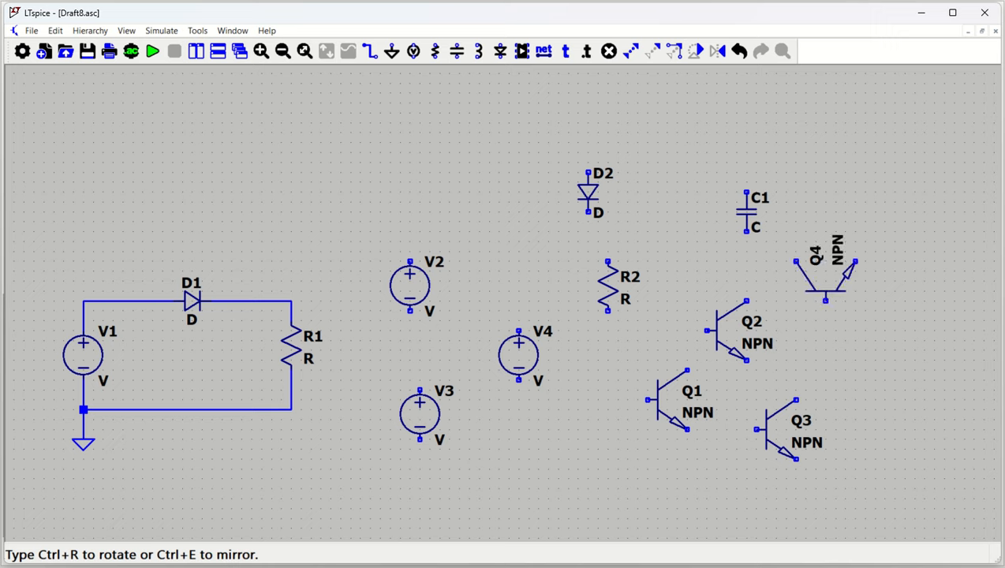
pyautogui.hotkey('ctrl', 'r')
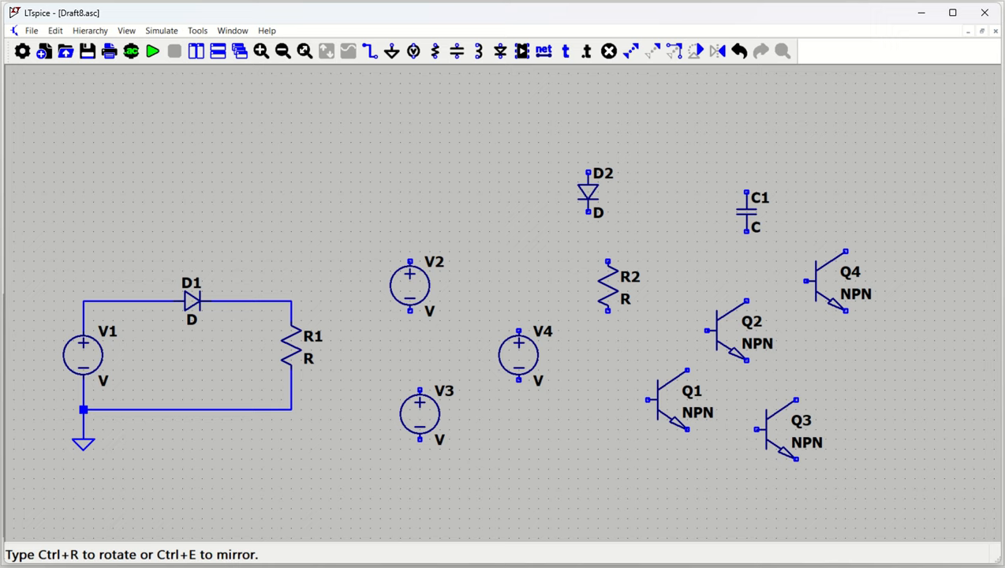
pyautogui.hotkey('ctrl', 'r')
pyautogui.hotkey('ctrl', 'r')
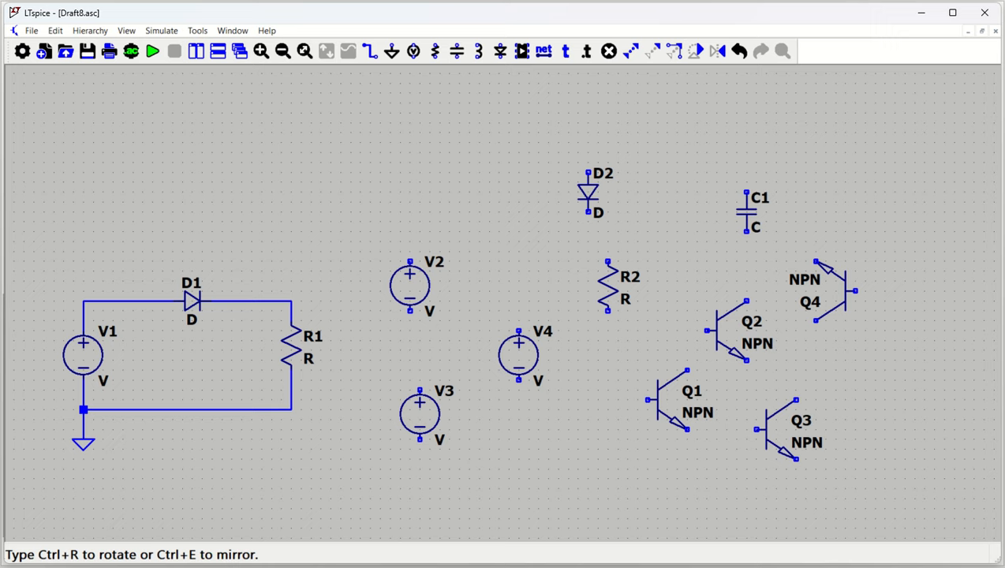
pyautogui.hotkey('ctrl', 'e')
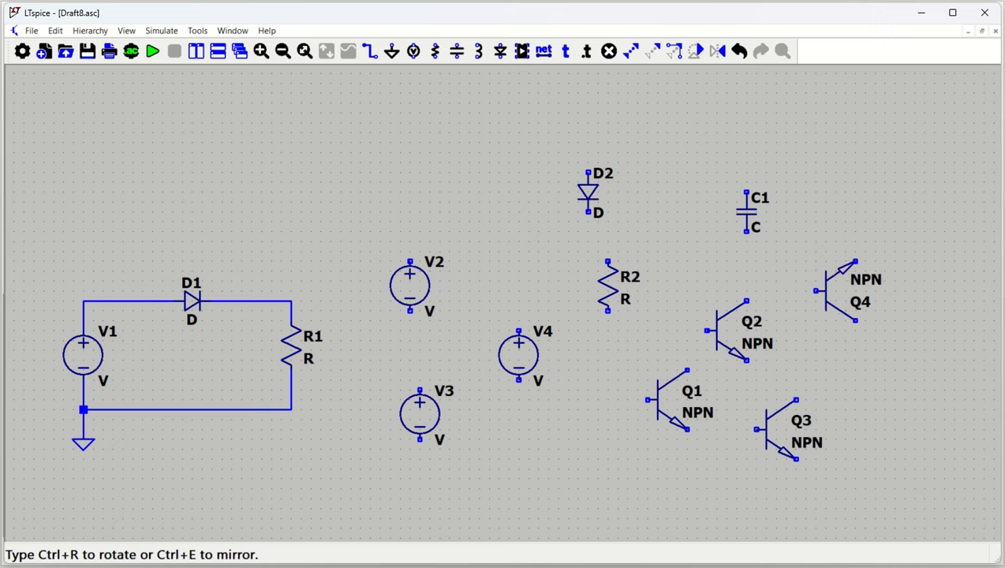
pyautogui.hotkey('ctrl', 'e')
pyautogui.hotkey('ctrl', 'e')
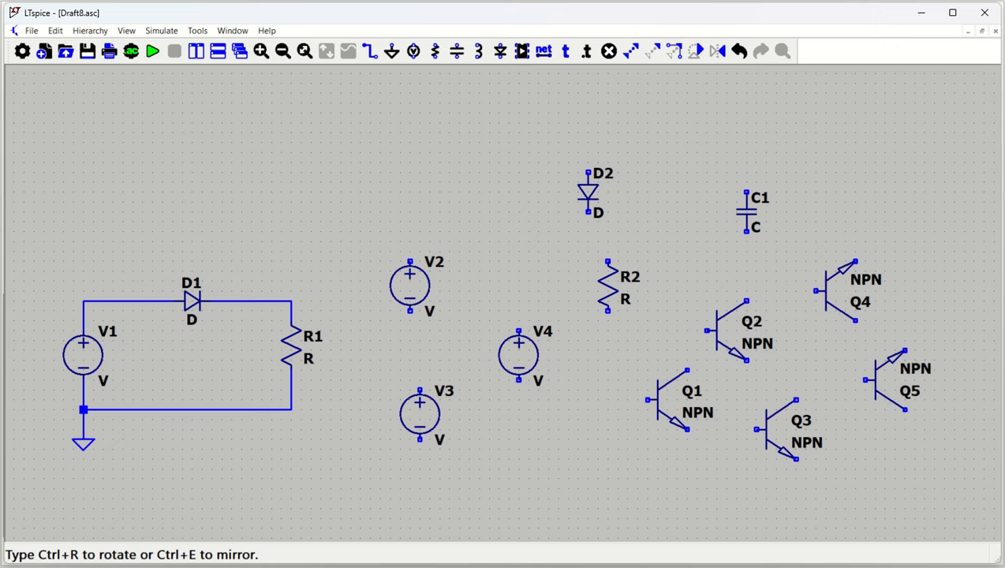
pyautogui.press('Escape')
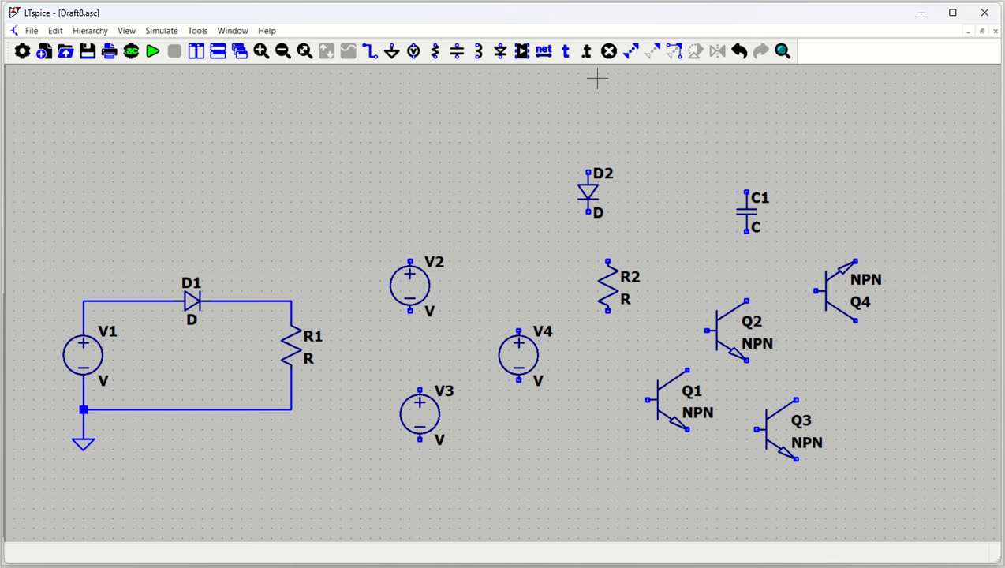
# - Delete all the loose components to the right of the source-diode-resistor circuit
pyautogui.click(611, 57)
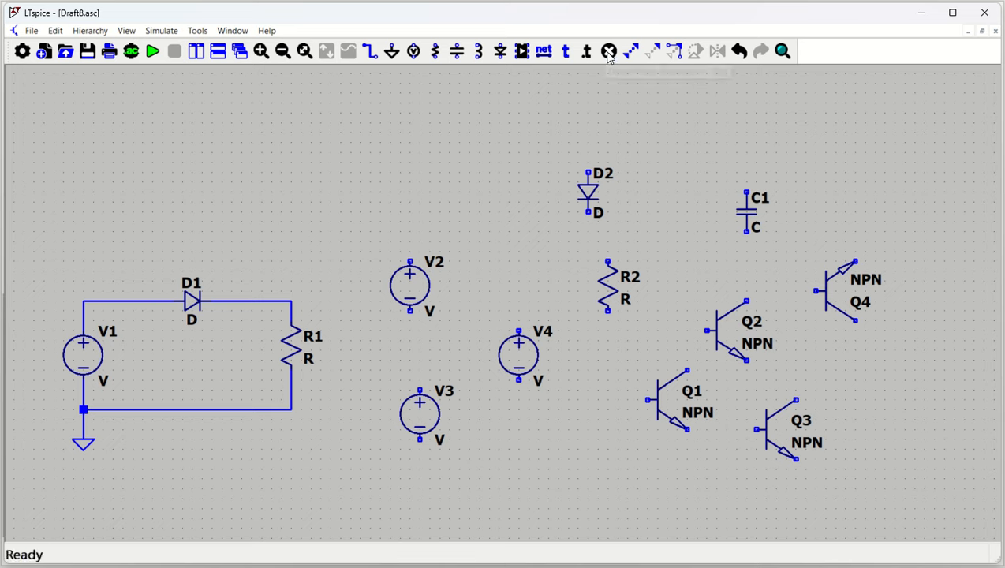
pyautogui.moveTo(348, 124); pyautogui.dragTo(949, 510)
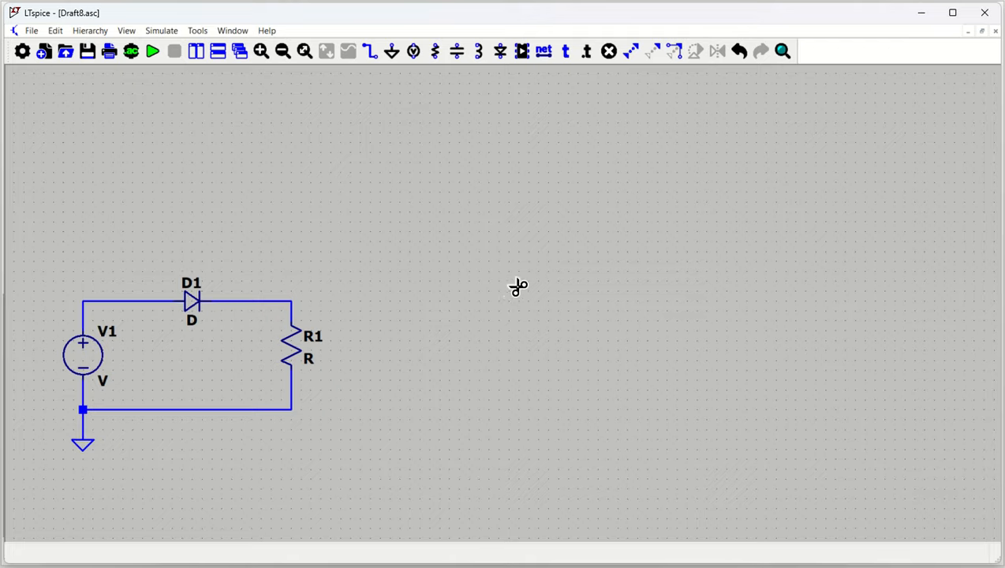
pyautogui.scroll(2, 517, 287)
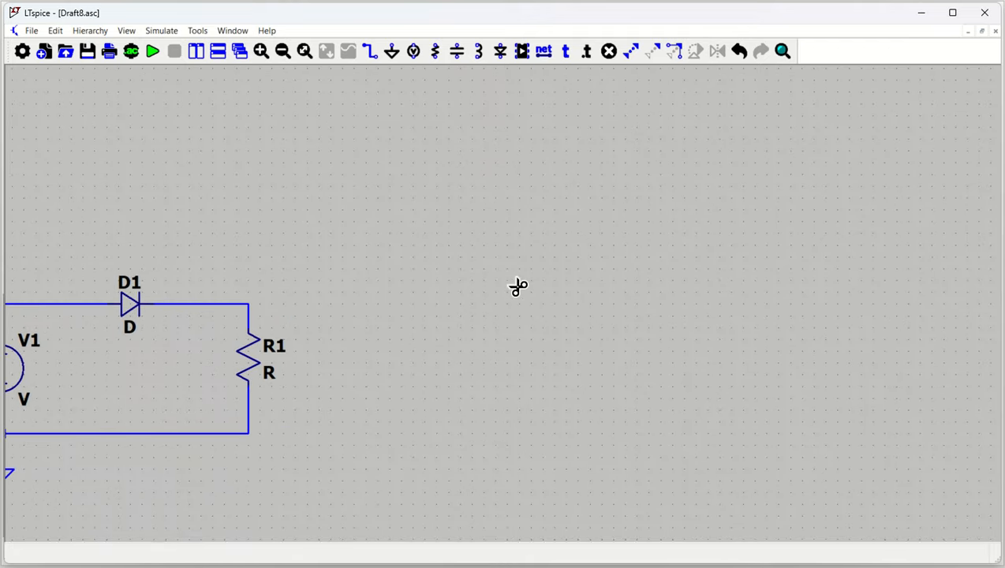
pyautogui.scroll(-1, 517, 287)
pyautogui.scroll(2, 517, 288)
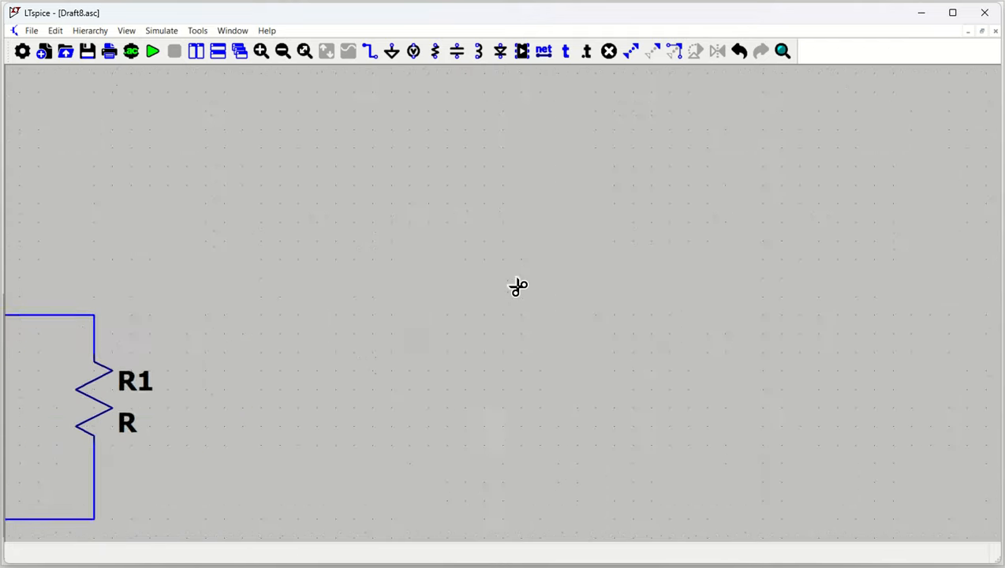
pyautogui.scroll(-4, 517, 287)
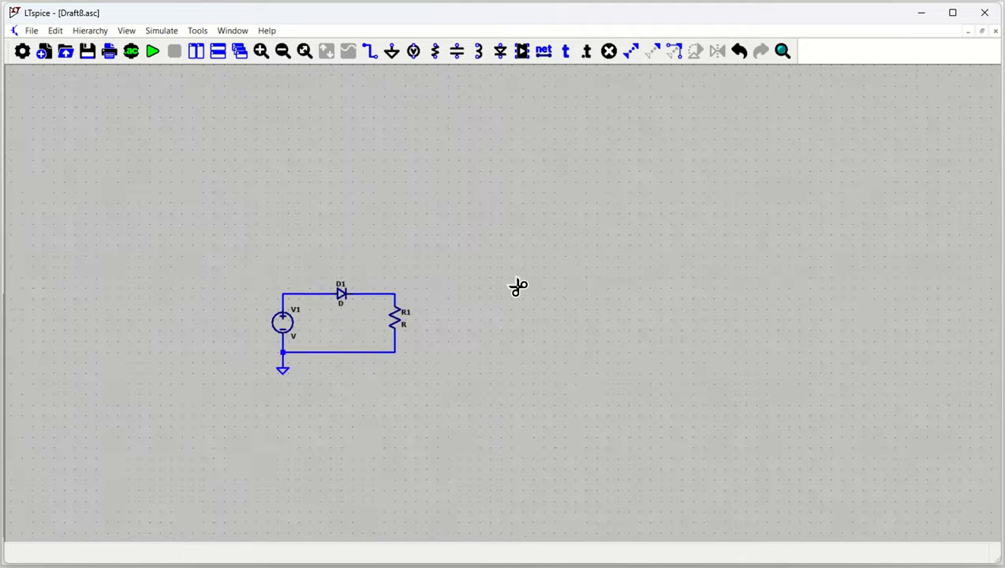
pyautogui.scroll(2, 517, 287)
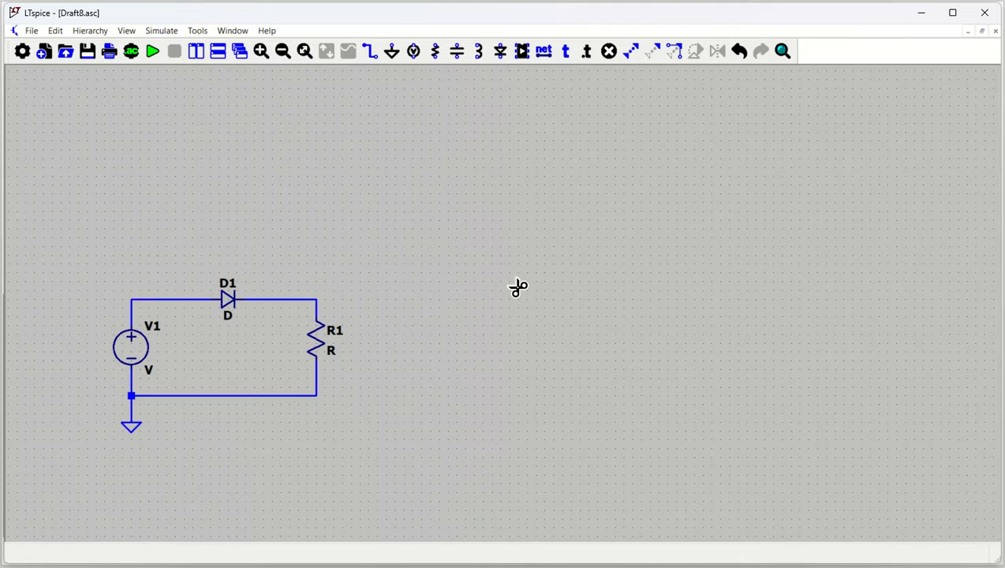
pyautogui.press('Escape')
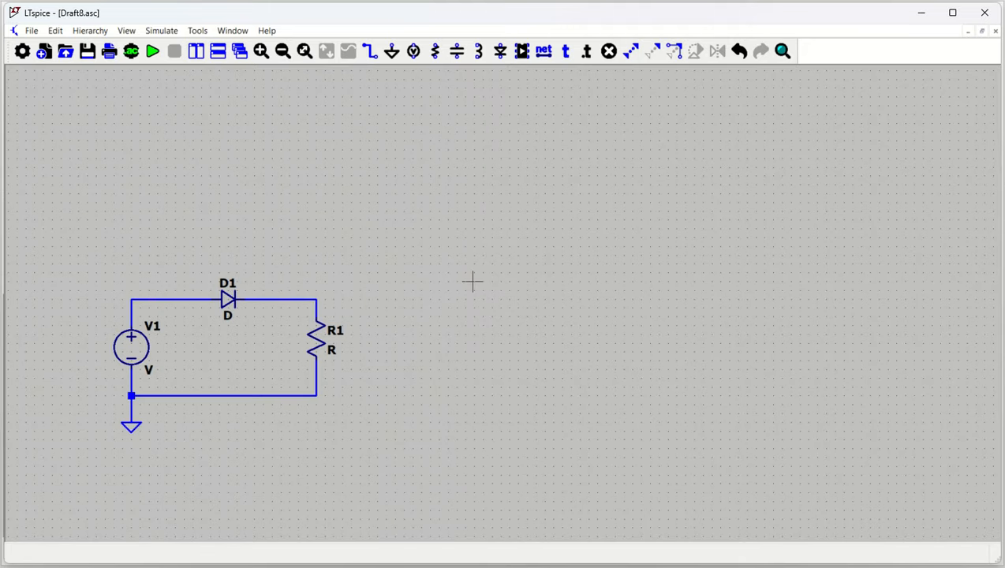
# - Duplicate the circuit's resistor to place a row of three copies to the right of the circuit
pyautogui.scroll(1, 267, 357)
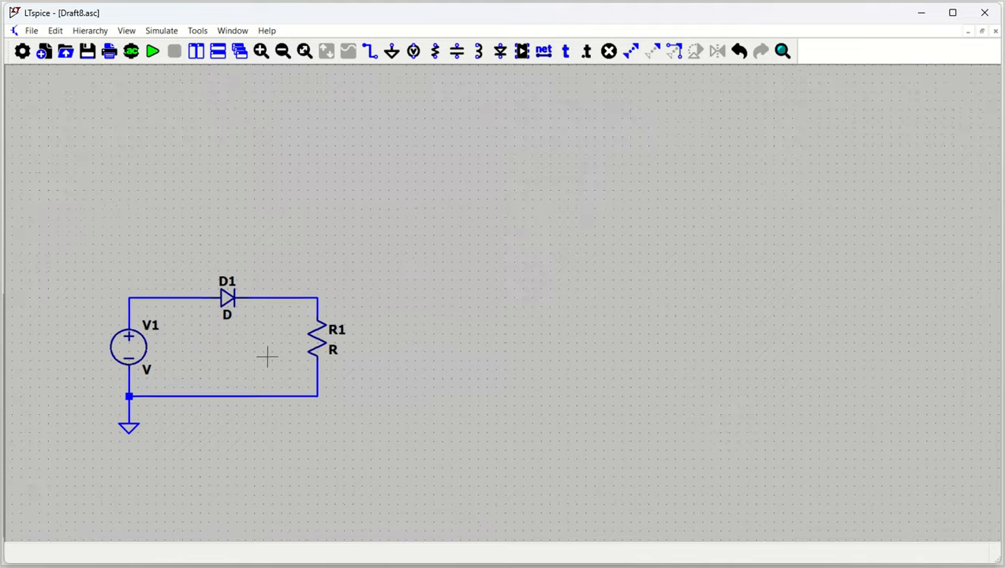
pyautogui.scroll(1, 267, 358)
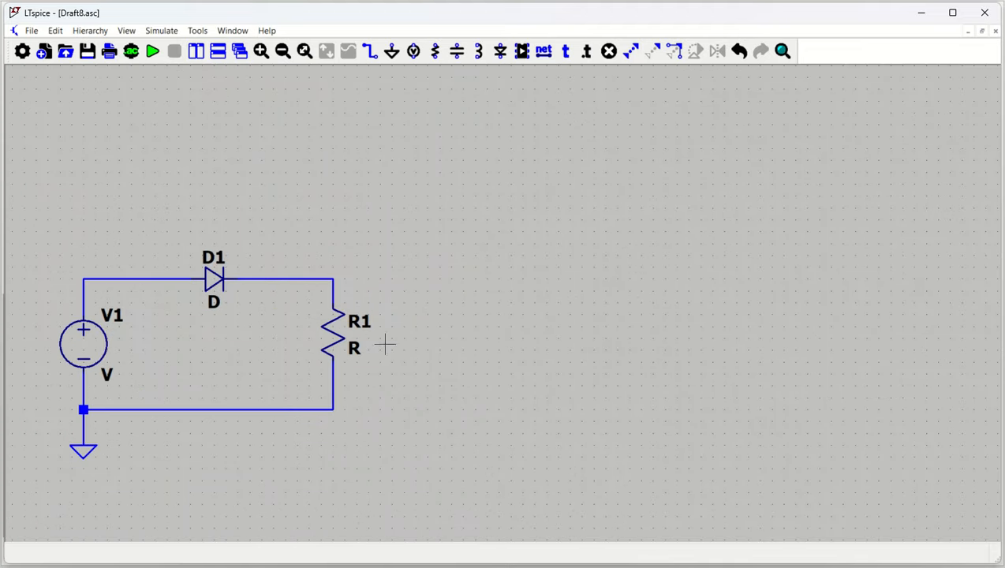
pyautogui.click(630, 52)
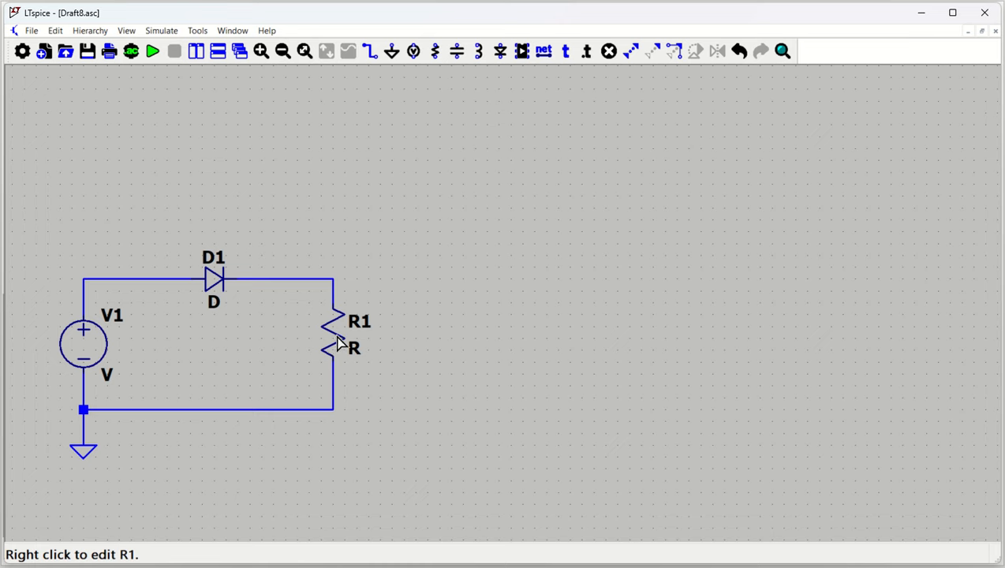
pyautogui.click(627, 52)
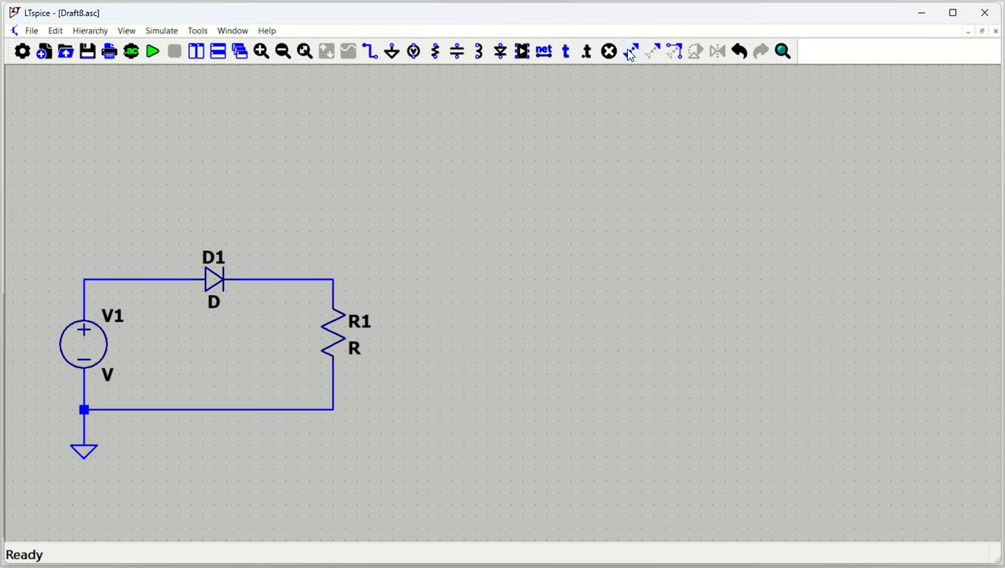
pyautogui.click(358, 344)
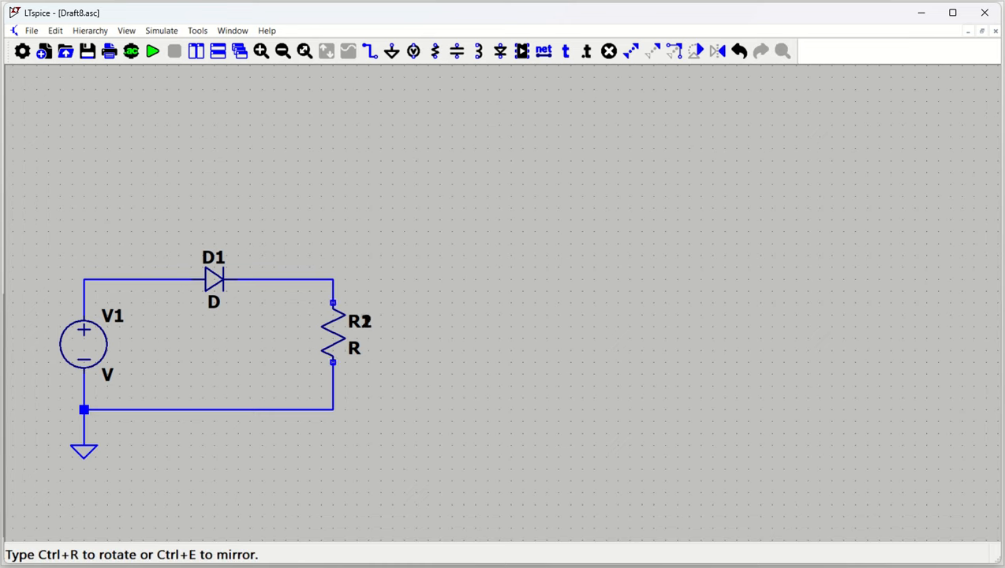
pyautogui.click(476, 336)
pyautogui.click(471, 323)
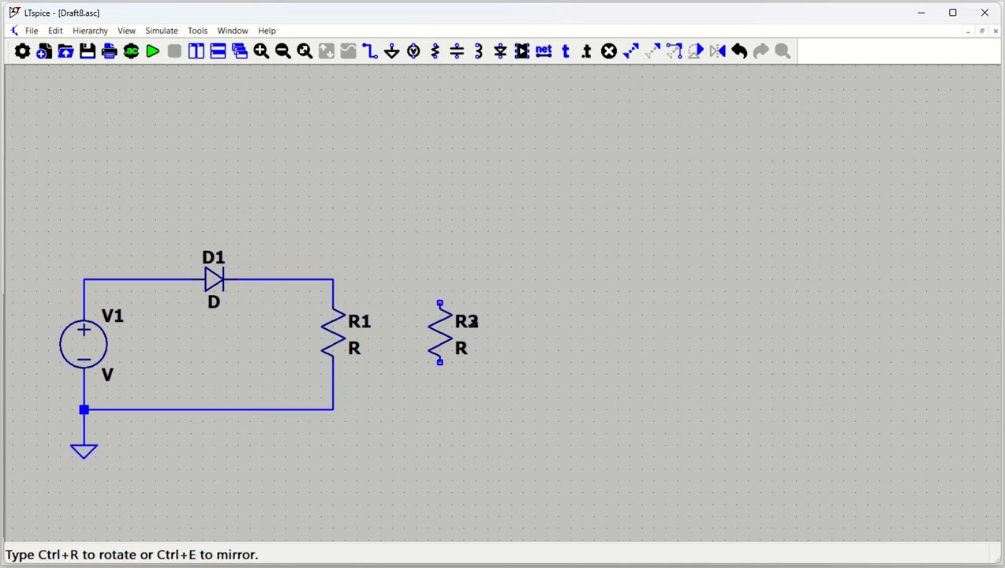
pyautogui.click(531, 323)
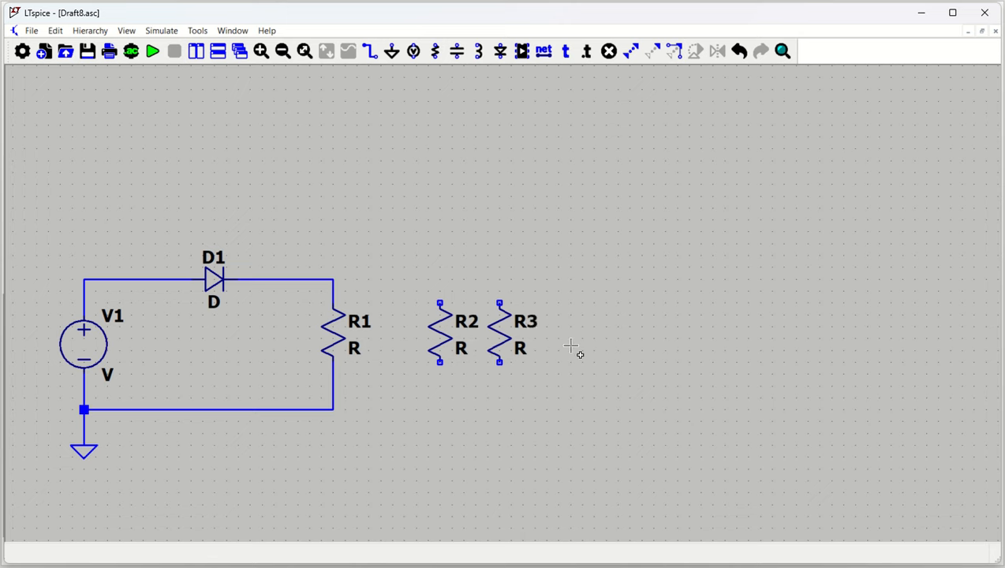
pyautogui.click(498, 337)
pyautogui.click(601, 328)
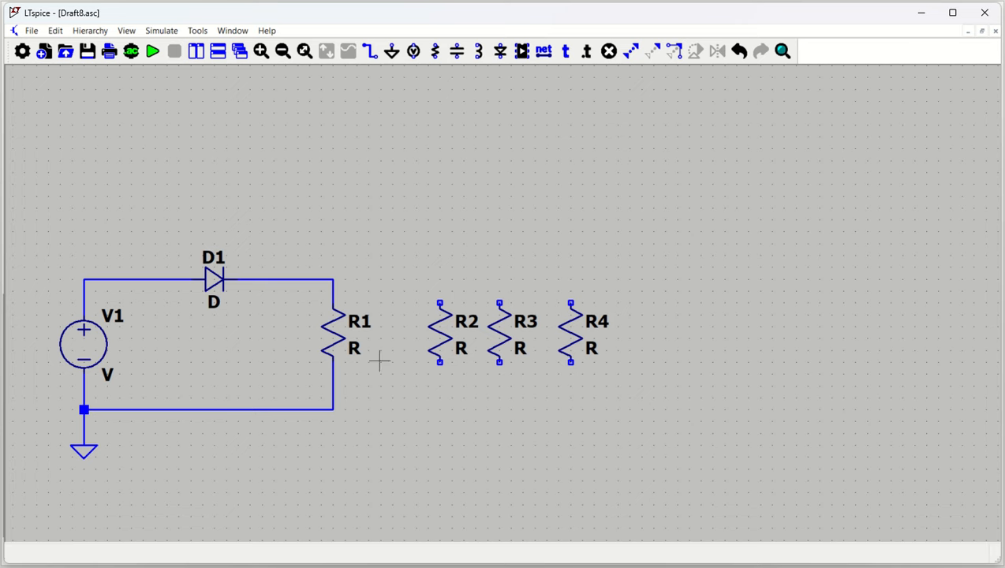
# - Set the resistance of the circuit's resistor R1 to 10K
pyautogui.rightClick(330, 331)
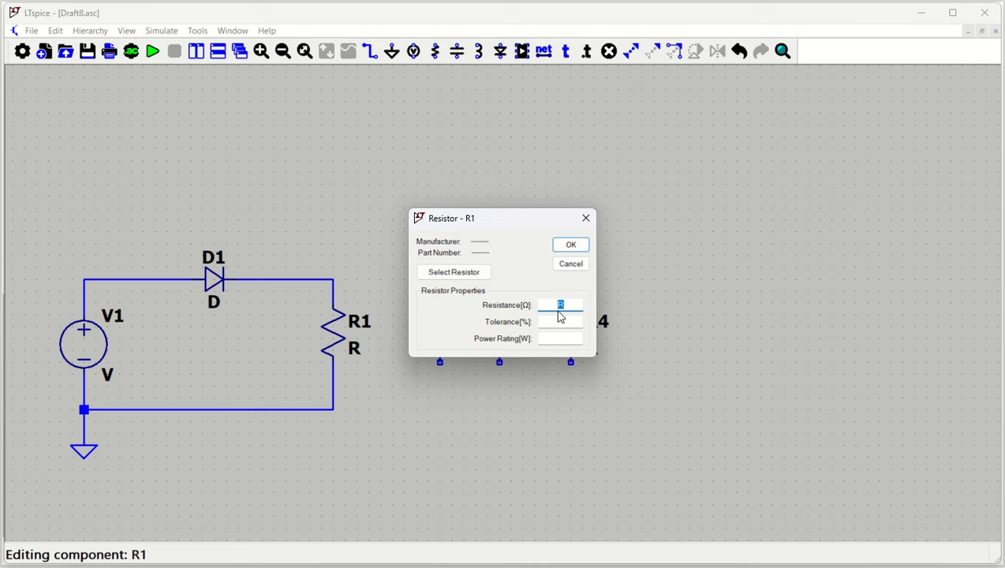
pyautogui.write('10K')
pyautogui.press('Return')
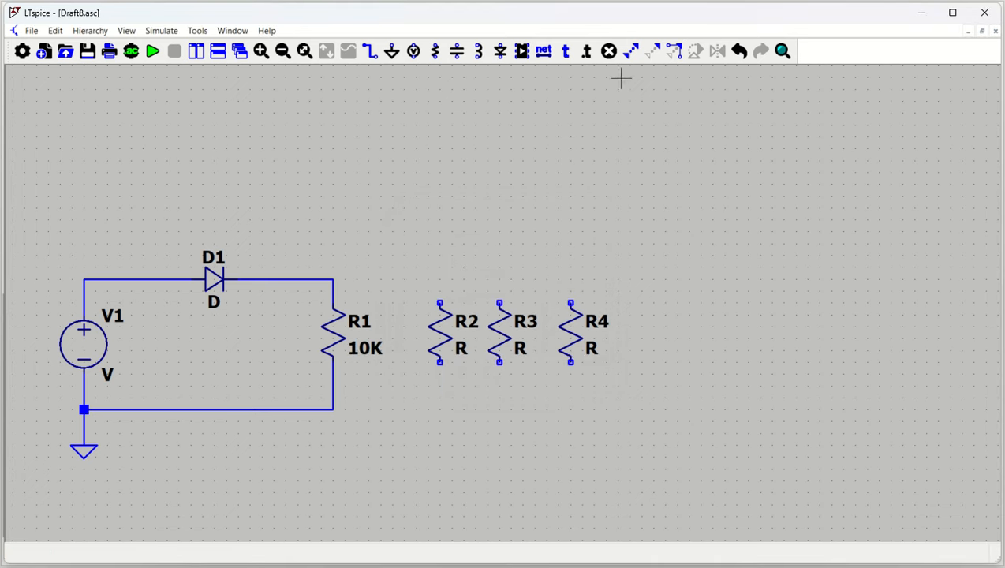
# - Duplicate the 10K resistor R1 to place three copies above and to the right of the circuit
pyautogui.click(630, 50)
pyautogui.click(630, 51)
pyautogui.click(333, 333)
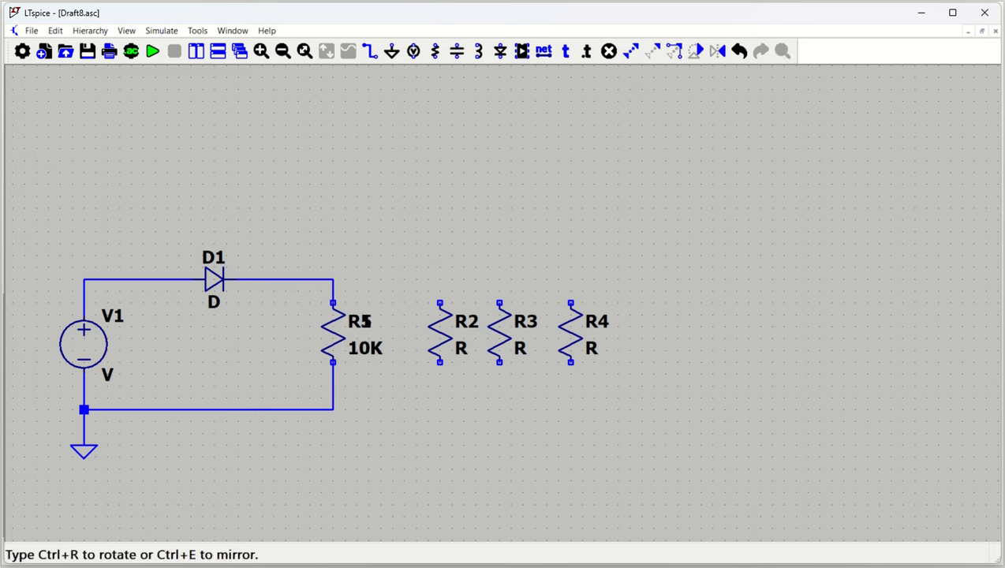
pyautogui.click(392, 201)
pyautogui.click(393, 207)
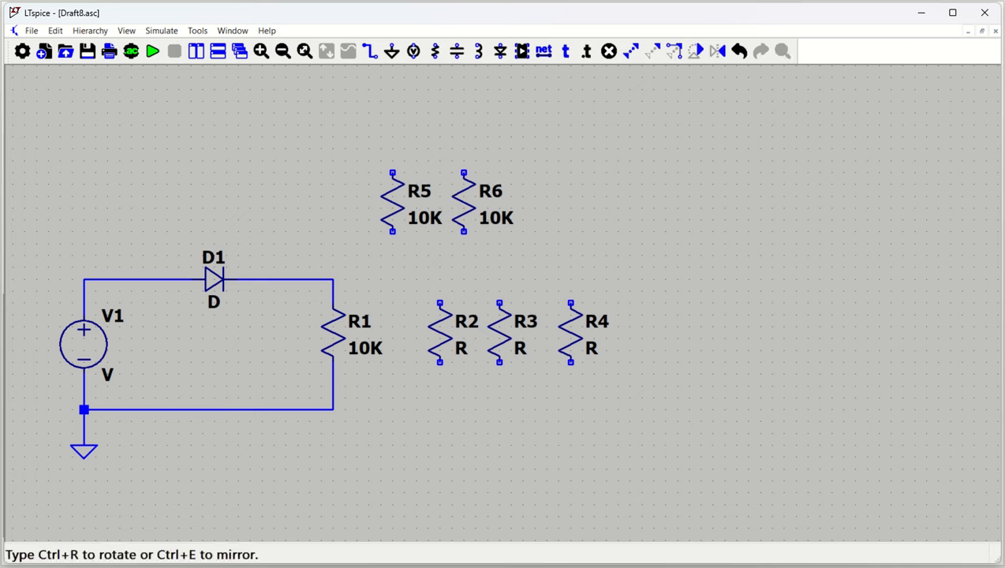
pyautogui.click(475, 189)
pyautogui.click(476, 189)
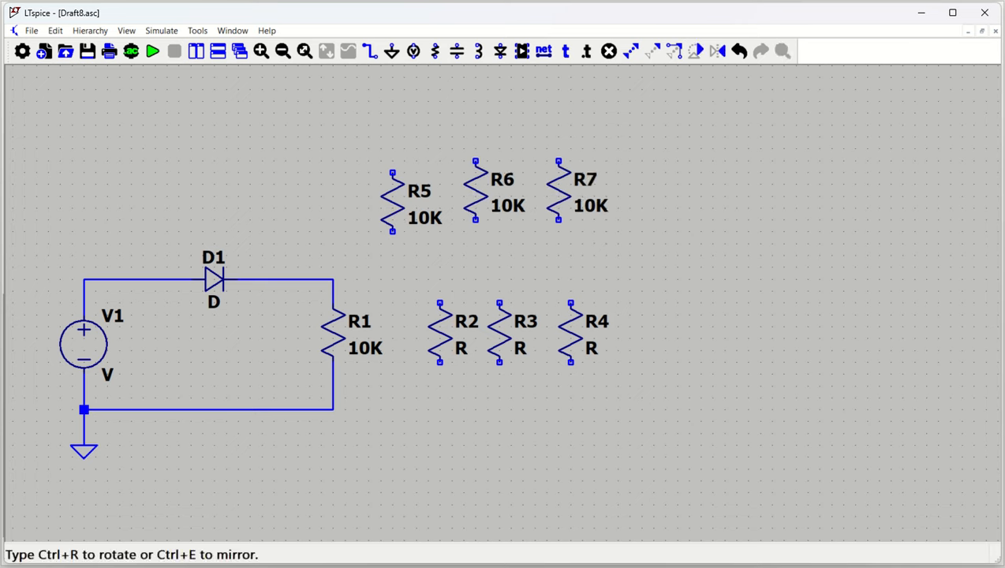
pyautogui.click(558, 189)
pyautogui.press('Escape')
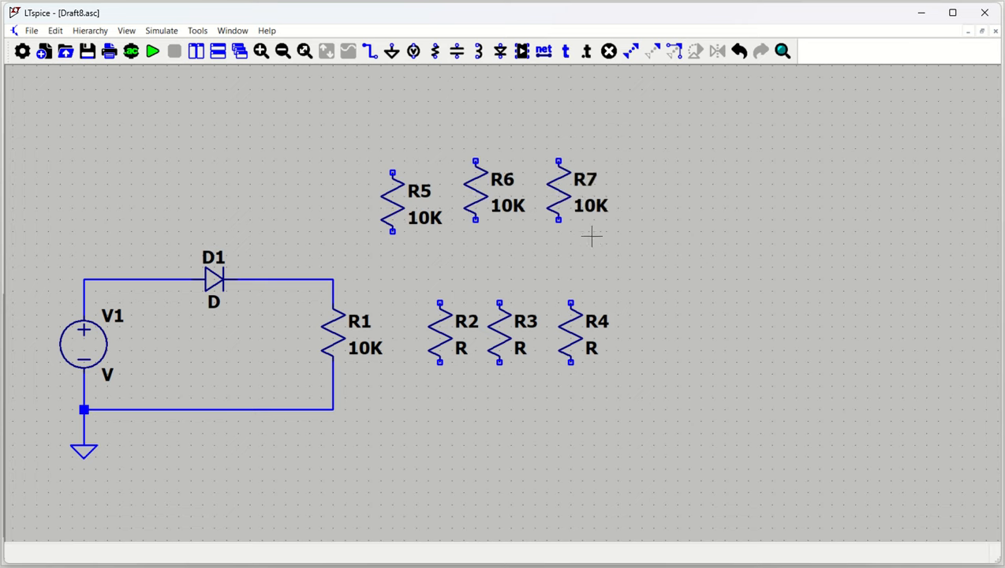
# - Delete all six loose resistors to the right of the source-diode-resistor circuit
pyautogui.click(609, 53)
pyautogui.moveTo(343, 135); pyautogui.dragTo(679, 251)
pyautogui.moveTo(391, 253); pyautogui.dragTo(674, 377)
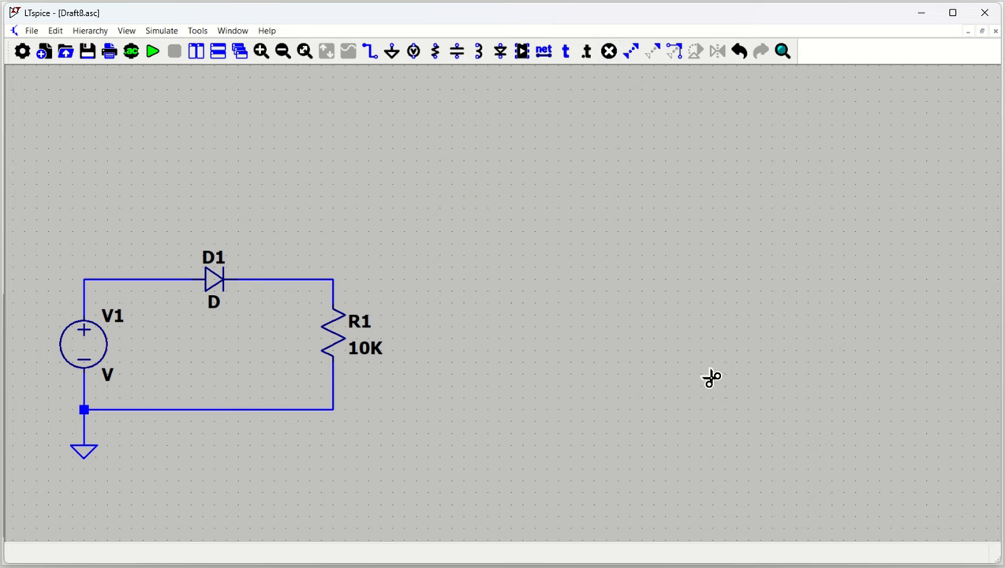
pyautogui.press('Escape')
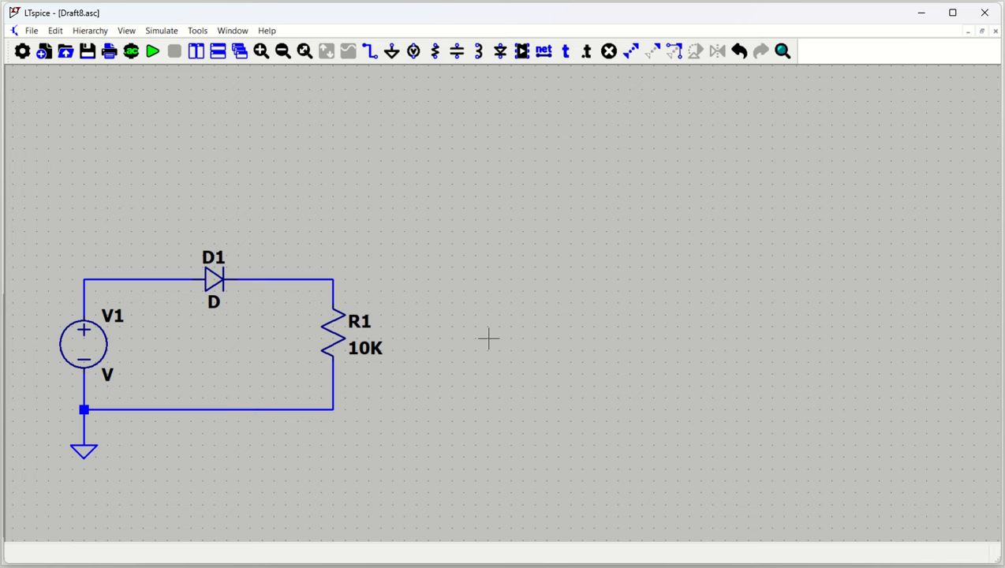
# - Move resistor R1 without its wires to an empty spot right of the circuit
pyautogui.click(655, 53)
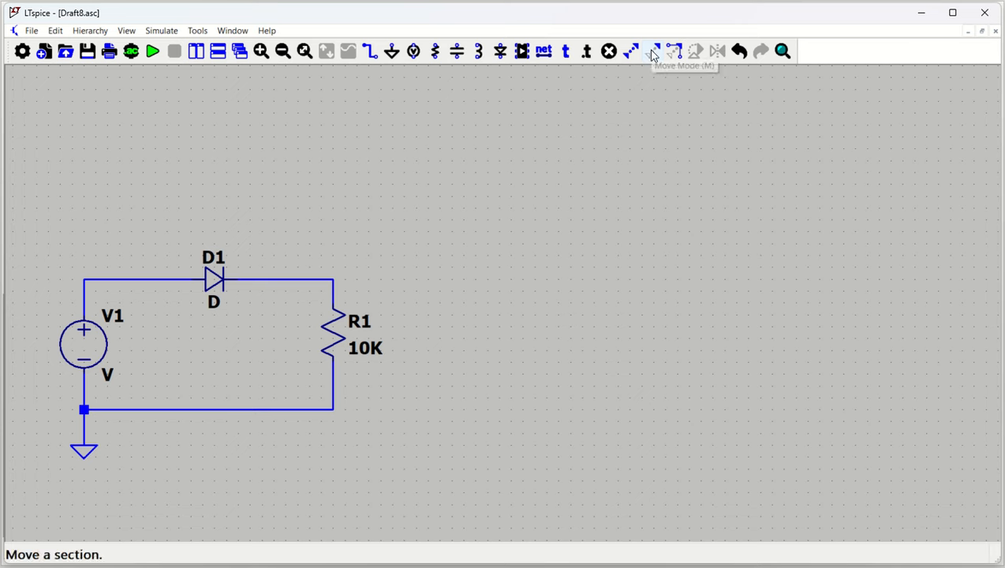
pyautogui.click(653, 53)
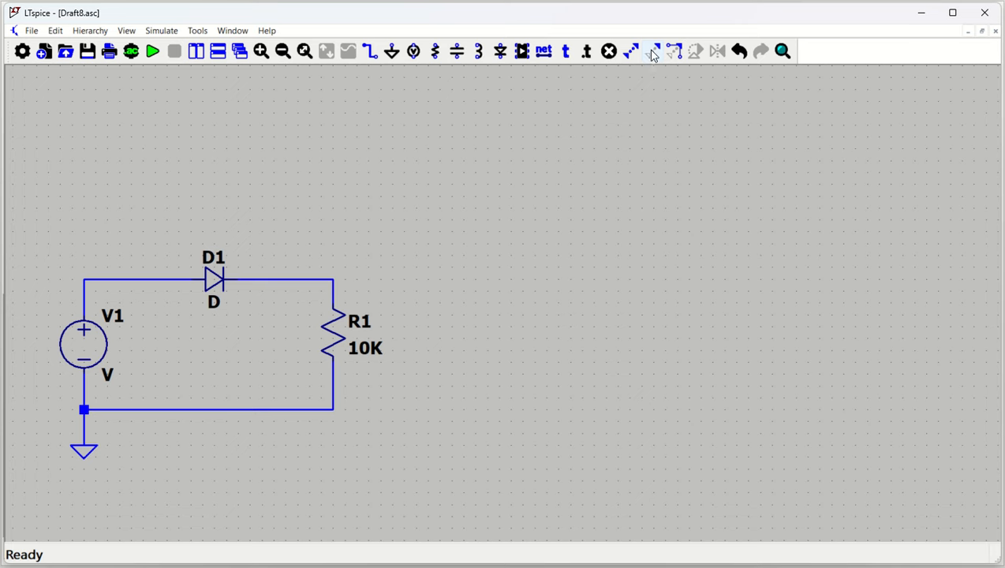
pyautogui.click(333, 332)
pyautogui.click(487, 332)
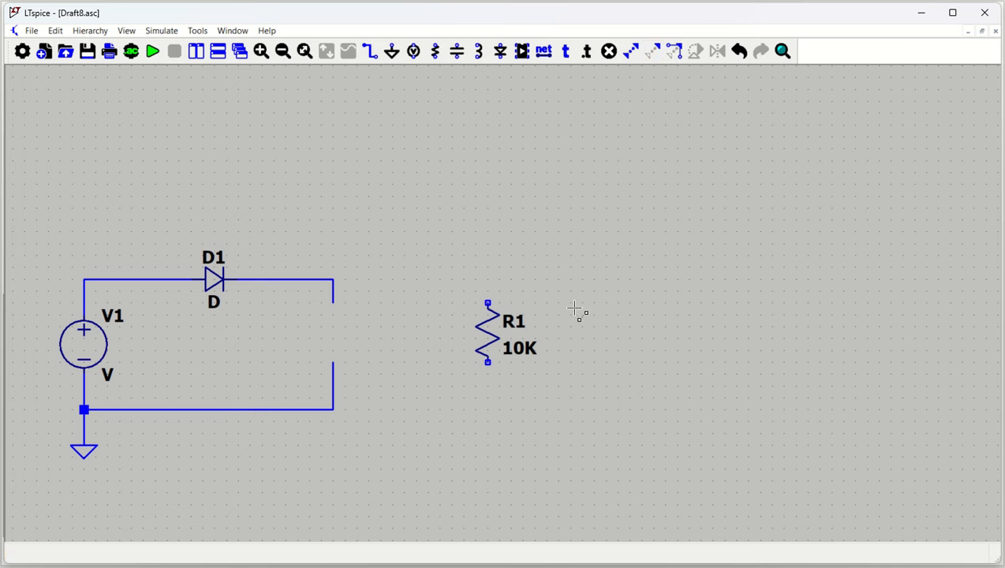
# - Move the detached resistor R1 to several spots around the circuit and fit it back into the gap between the wires
pyautogui.click(488, 335)
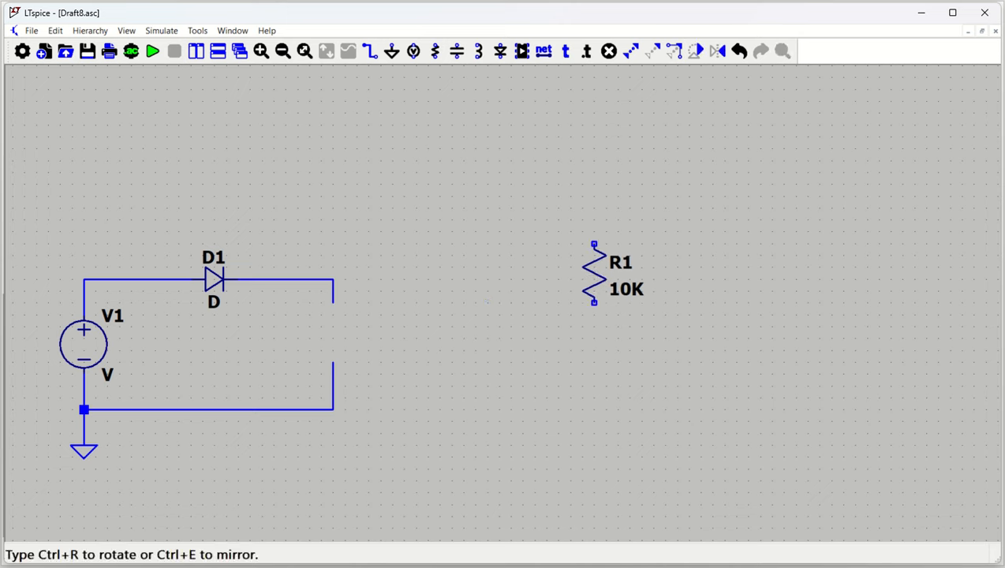
pyautogui.click(464, 184)
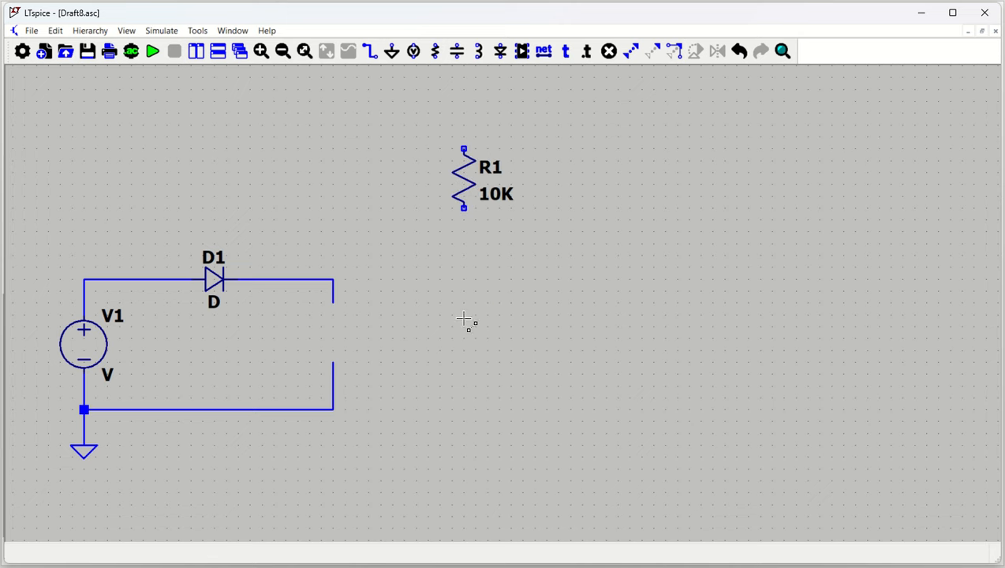
pyautogui.click(473, 205)
pyautogui.click(395, 428)
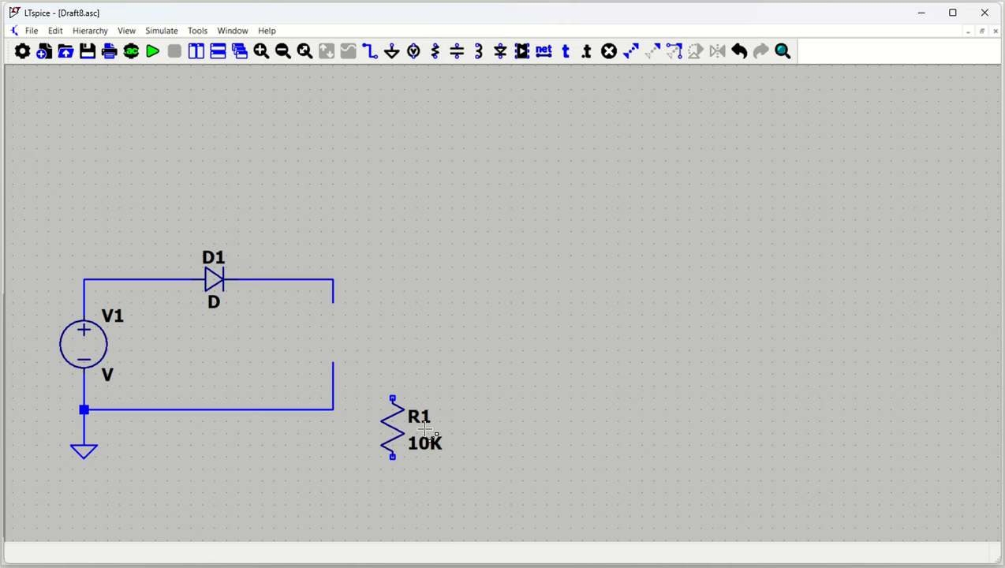
pyautogui.moveTo(394, 429); pyautogui.dragTo(418, 350)
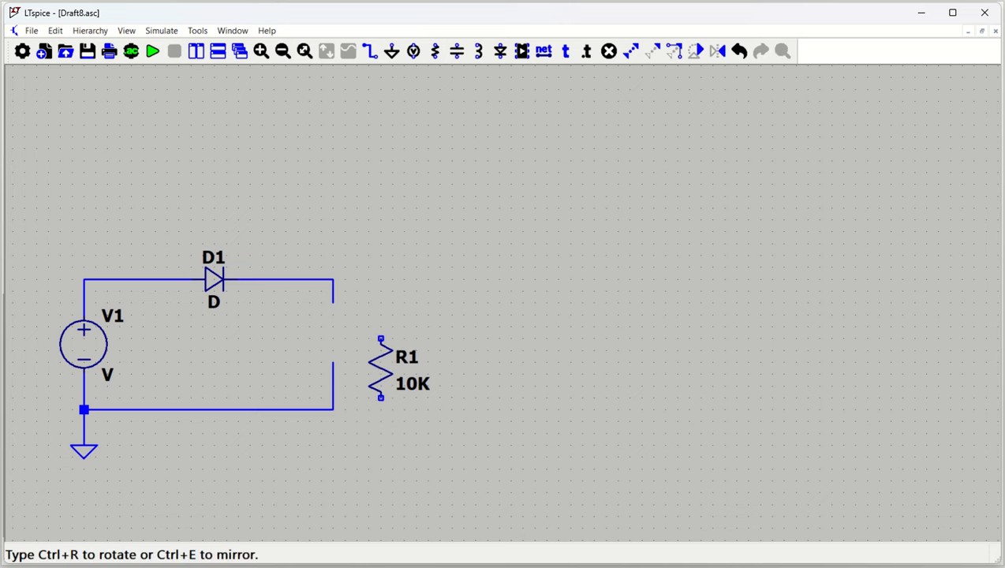
pyautogui.click(359, 332)
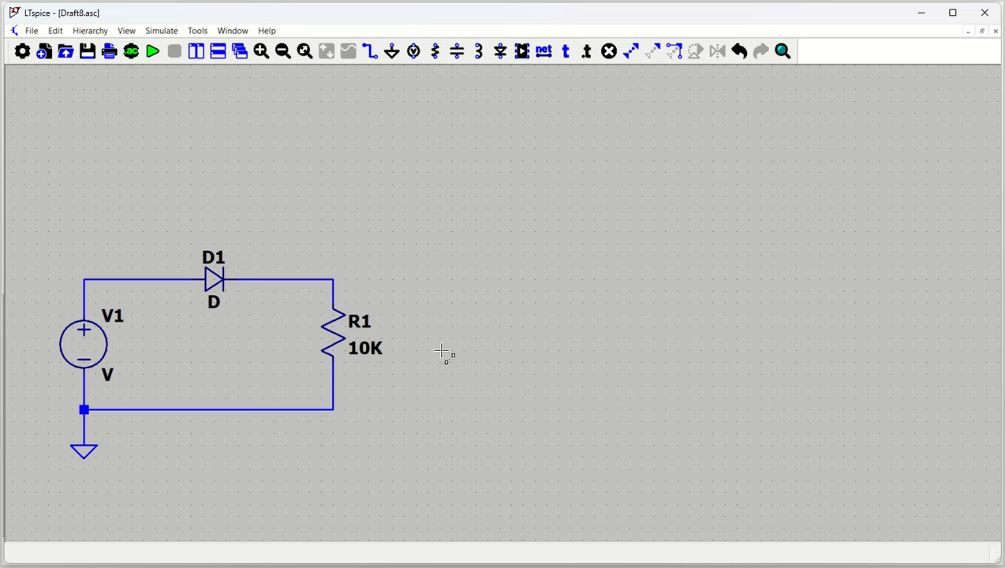
# - Shift resistor R1 to the right with its wires attached and square up the circuit's lower right wire corner
pyautogui.click(675, 54)
pyautogui.click(673, 58)
pyautogui.click(332, 337)
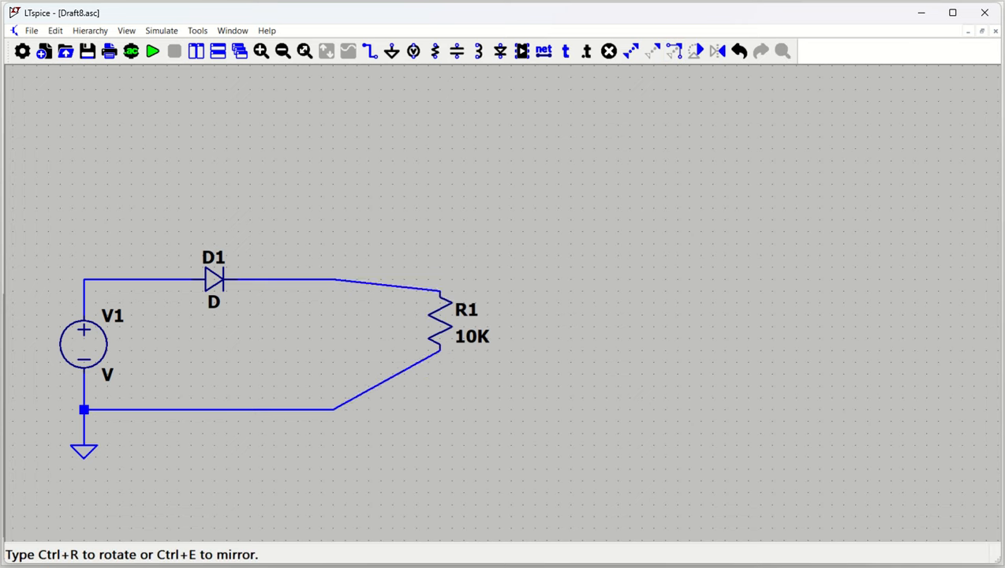
pyautogui.click(440, 335)
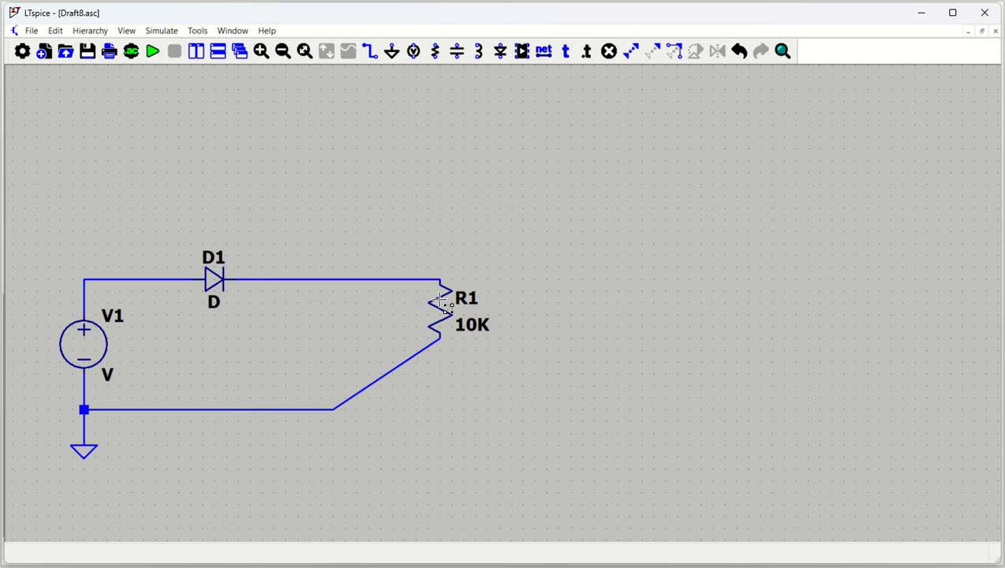
pyautogui.click(420, 350)
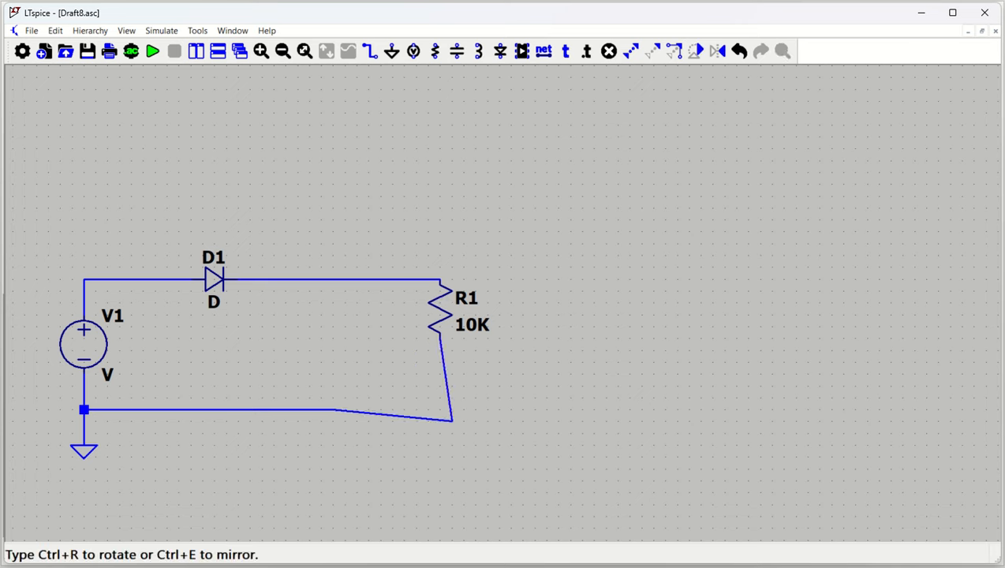
pyautogui.click(440, 409)
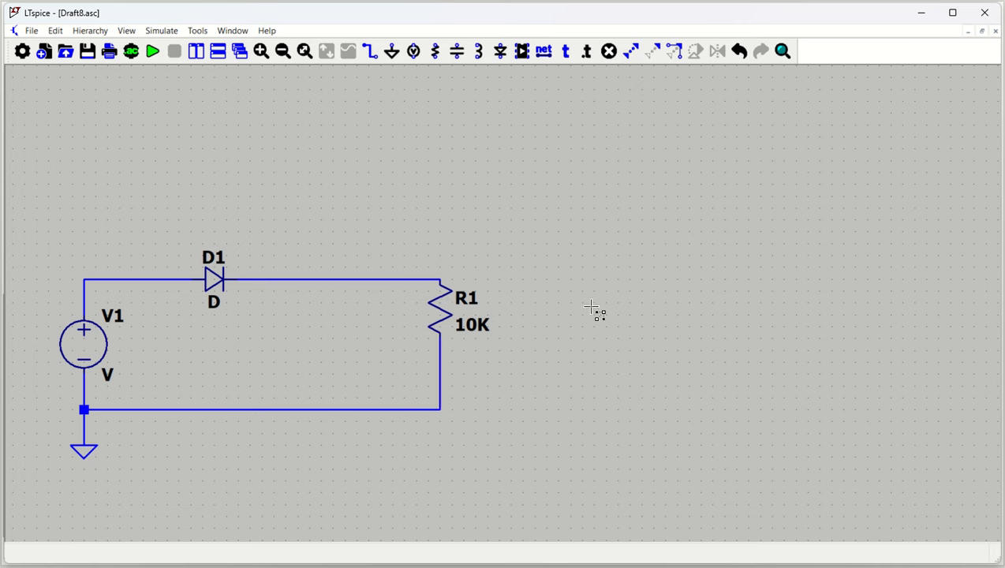
# - Shift resistor R1 downward with its wires attached and square up the circuit's upper right wire corner
pyautogui.click(440, 315)
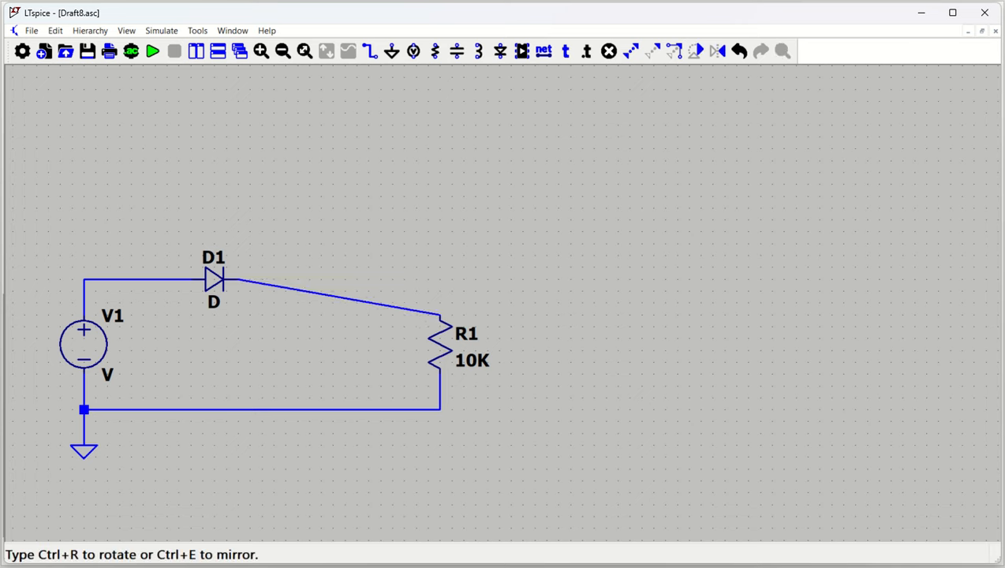
pyautogui.click(431, 347)
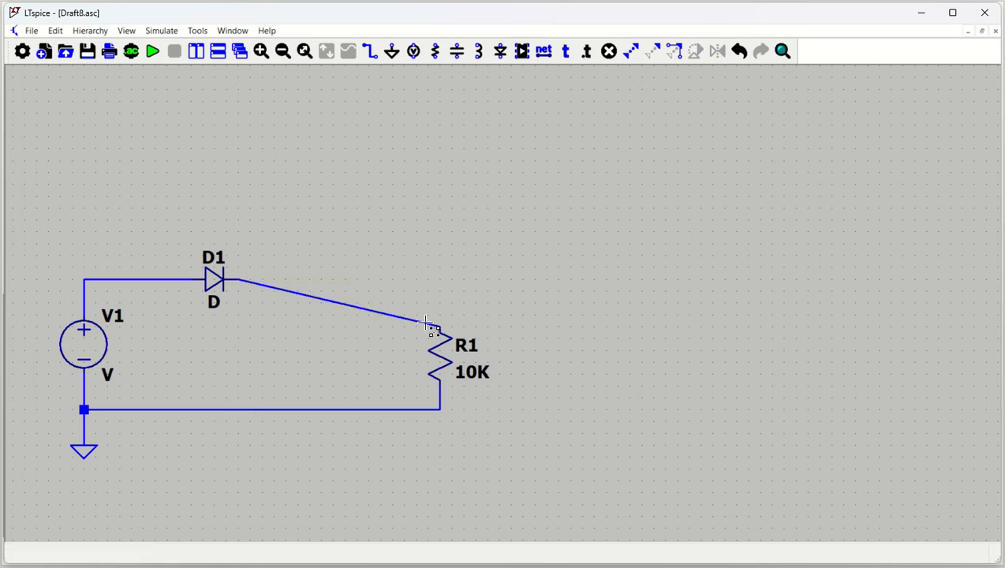
pyautogui.click(425, 322)
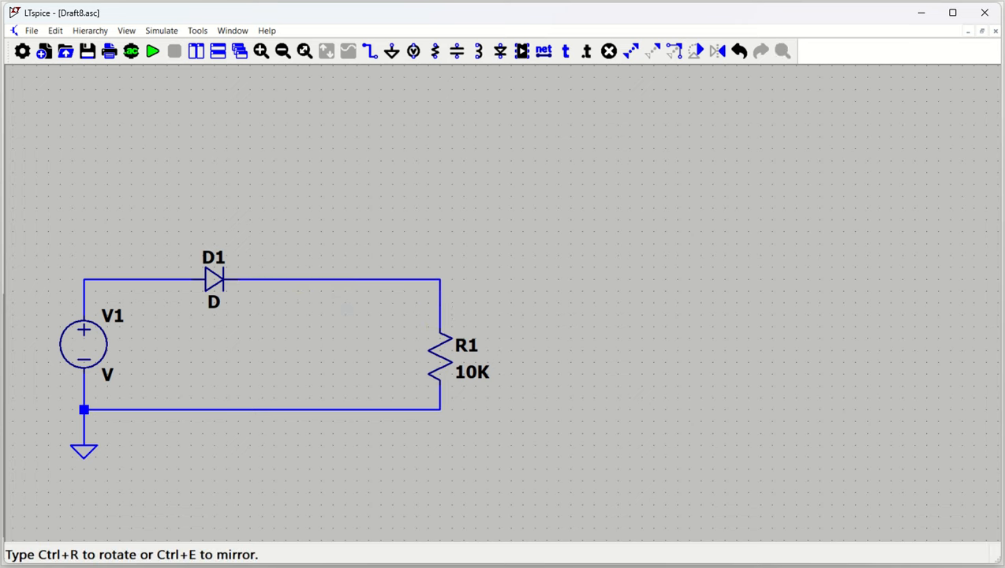
pyautogui.click(440, 279)
pyautogui.press('Escape')
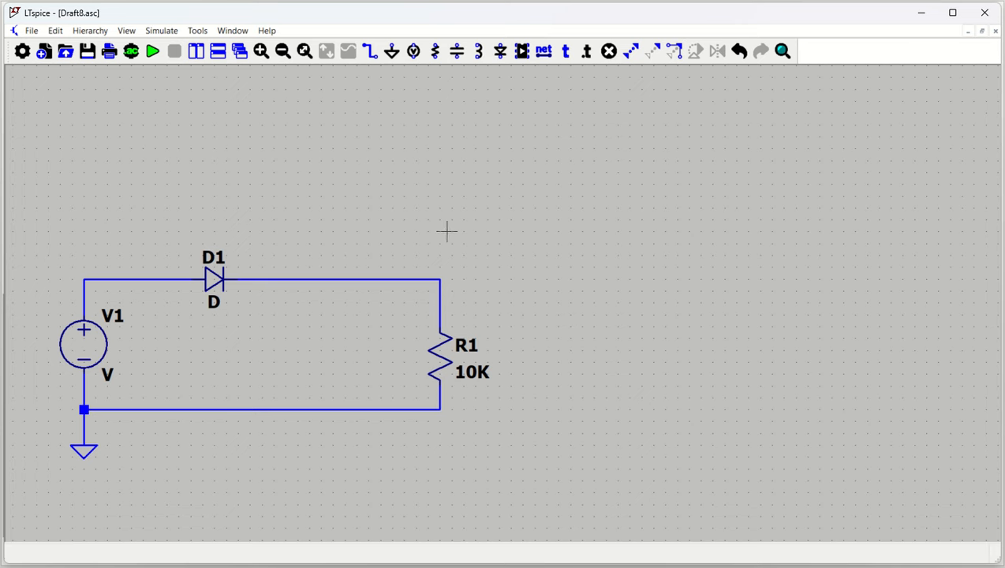
# - Undo the moves of resistor R1 and its wires until R1 is back at its original place in the circuit
pyautogui.click(739, 53)
pyautogui.click(739, 52)
pyautogui.click(739, 52)
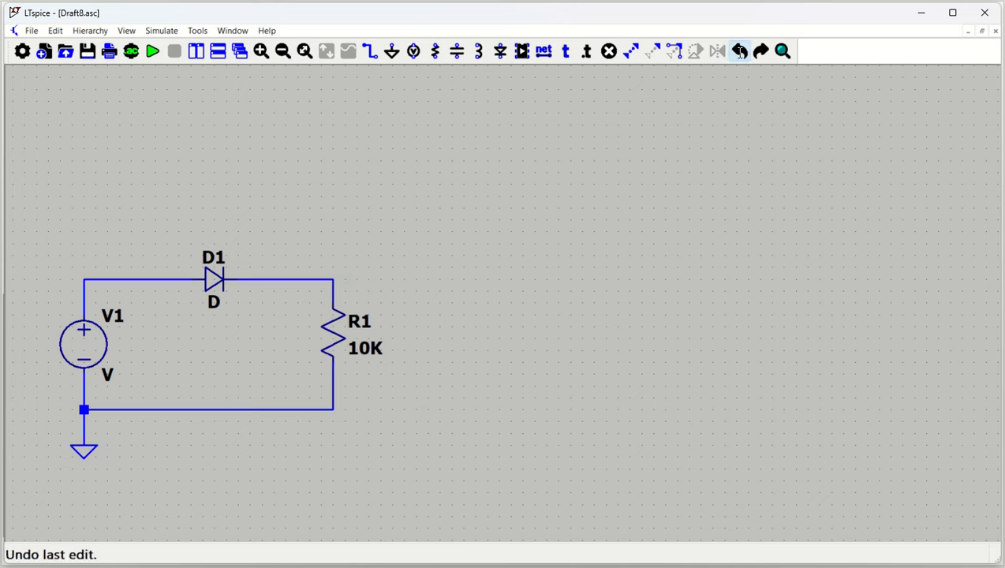
pyautogui.click(739, 52)
pyautogui.click(739, 52)
pyautogui.click(739, 52)
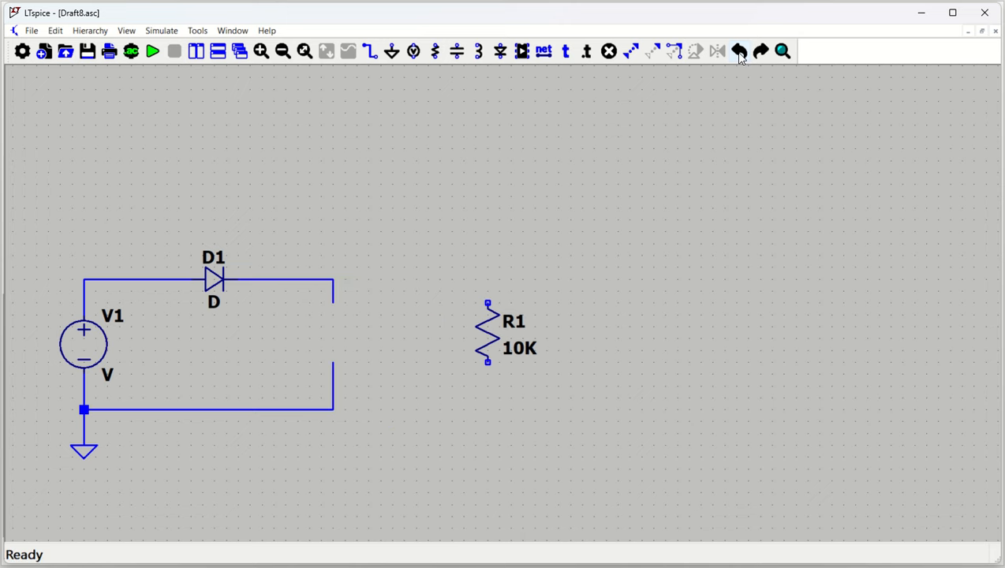
pyautogui.click(739, 52)
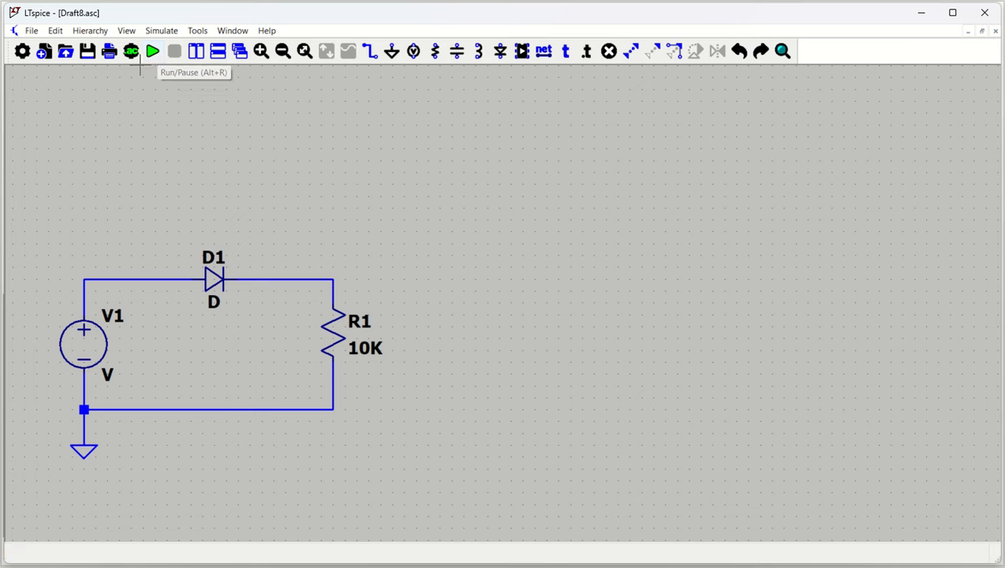
# - Configure a transient analysis with stop time 100m and data saving from 0, and place its directive below the circuit
pyautogui.click(130, 52)
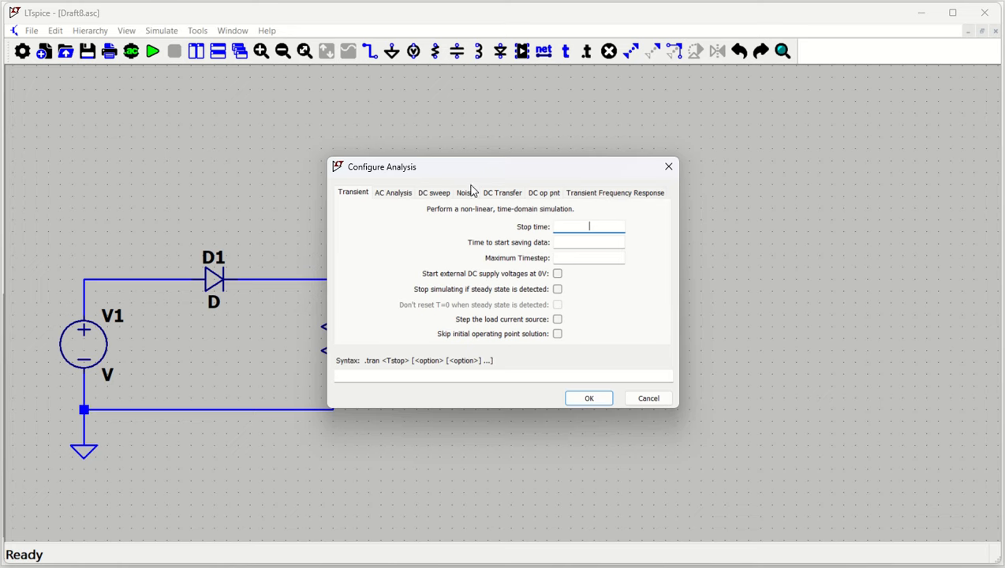
pyautogui.moveTo(484, 171); pyautogui.dragTo(559, 154)
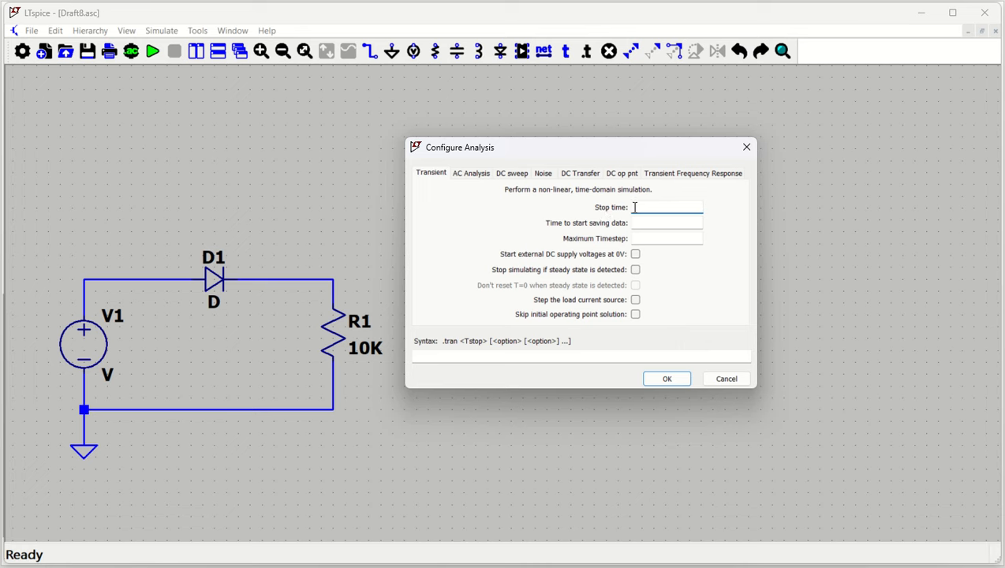
pyautogui.write('100m')
pyautogui.click(672, 221)
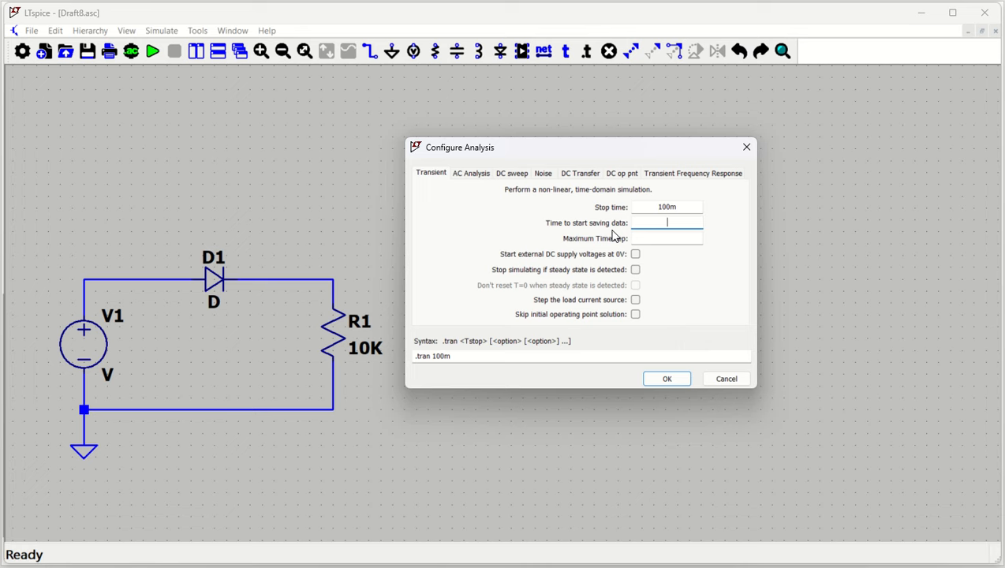
pyautogui.write('0')
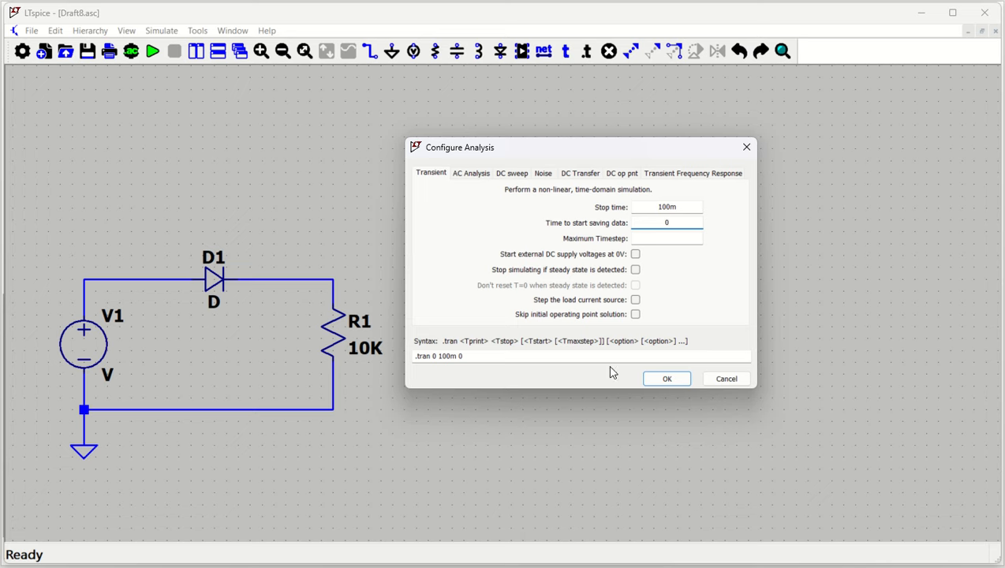
pyautogui.click(657, 383)
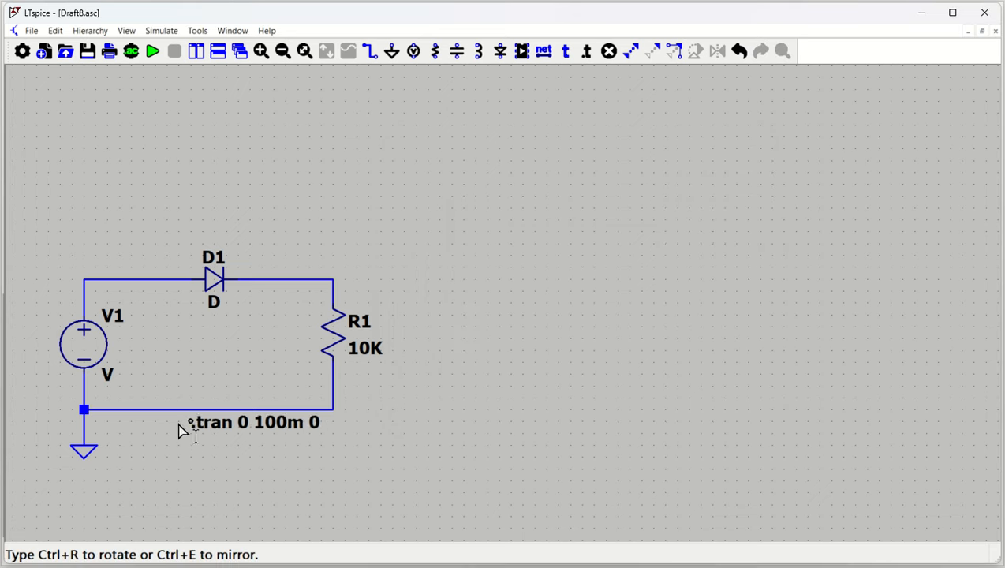
pyautogui.click(128, 456)
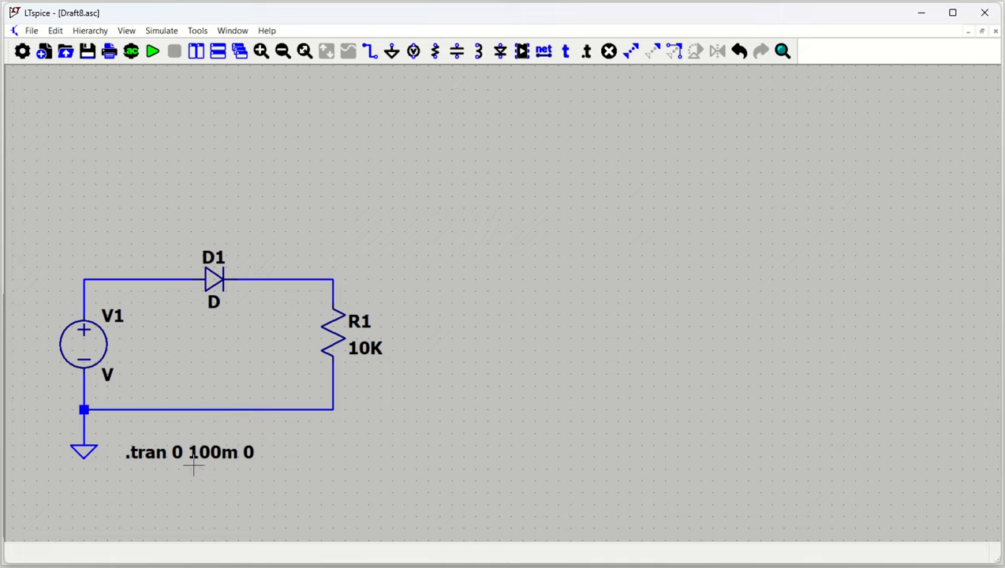
# - Run the transient simulation of the circuit and close the SPICE output log
pyautogui.moveTo(197, 372); pyautogui.dragTo(277, 337)
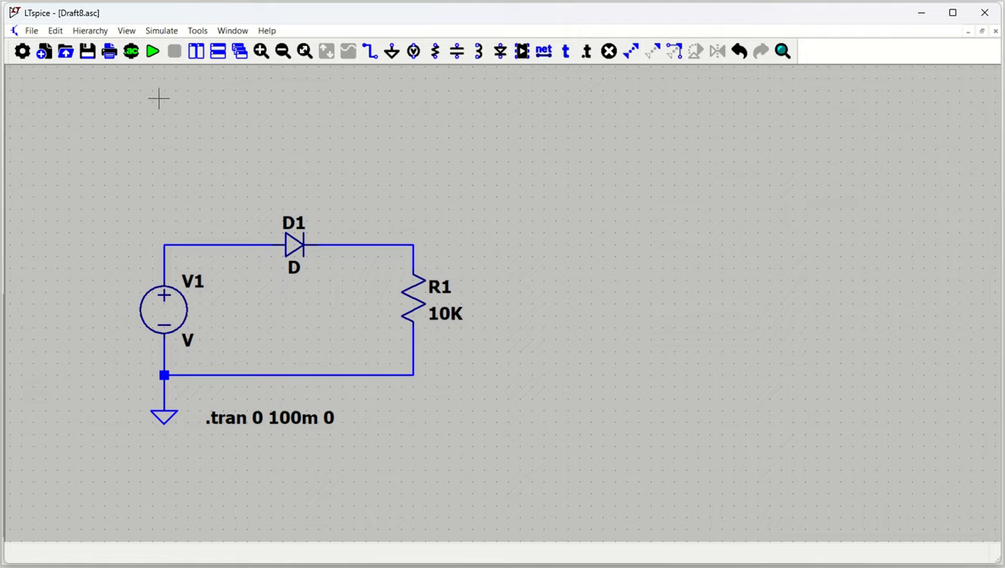
pyautogui.click(153, 52)
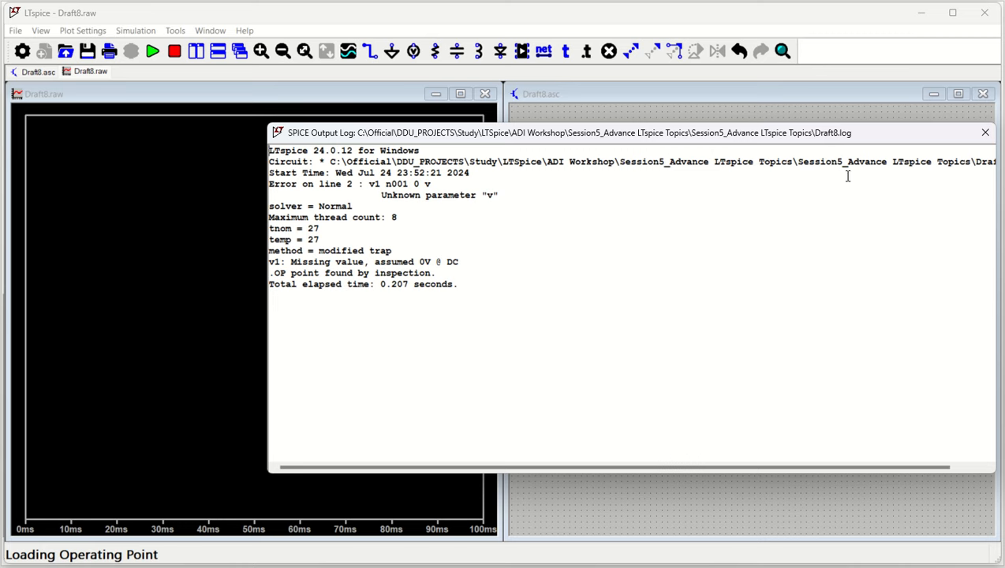
pyautogui.click(984, 133)
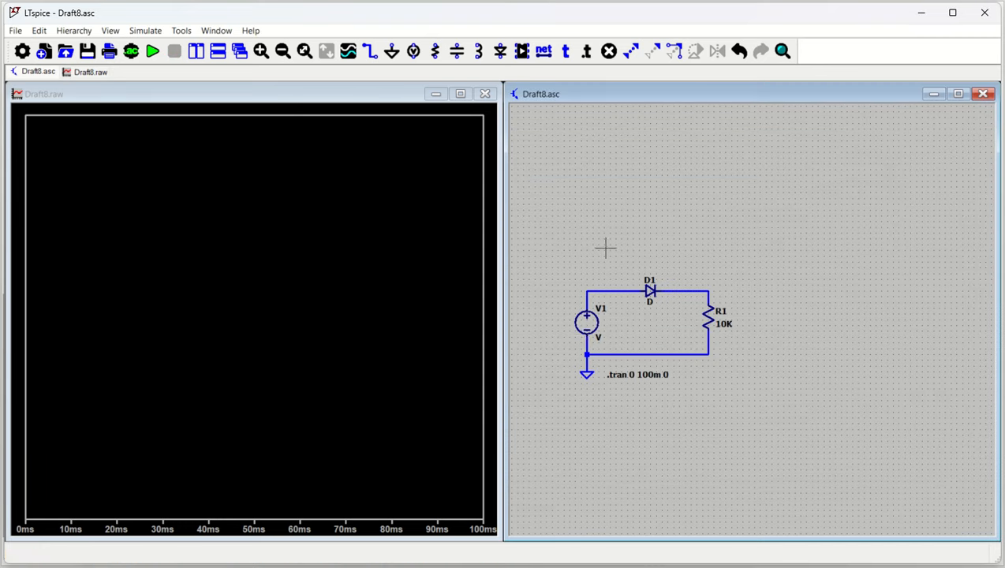
pyautogui.scroll(2, 605, 335)
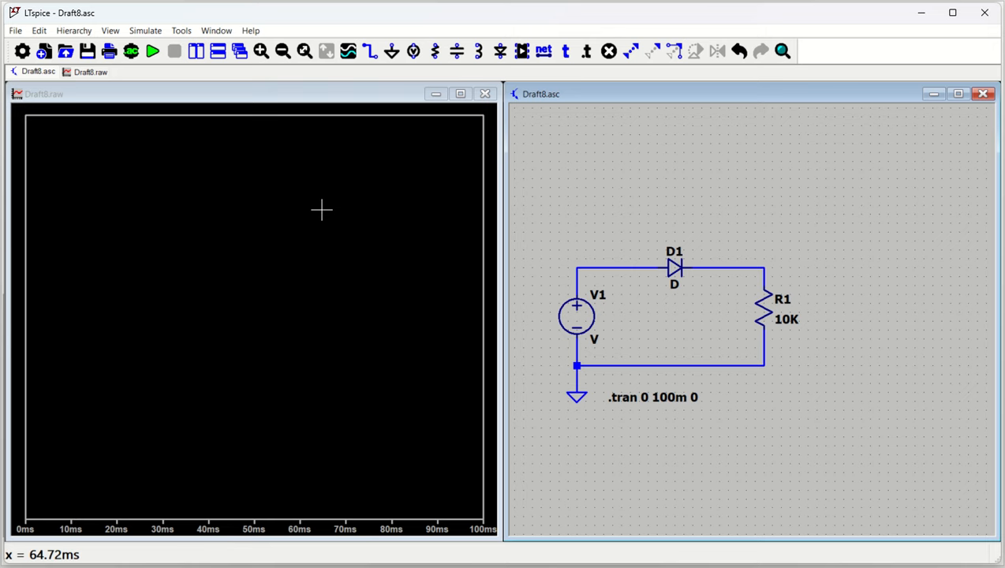
# - Compare stacked and side-by-side tiling of the schematic and waveform windows, and fit the circuit in the stacked schematic window
pyautogui.click(255, 261)
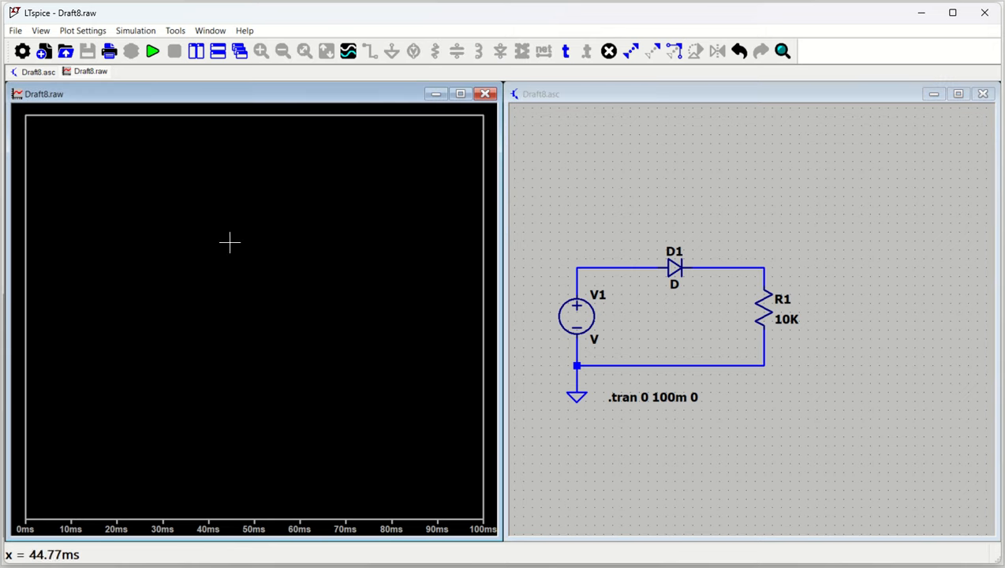
pyautogui.click(638, 183)
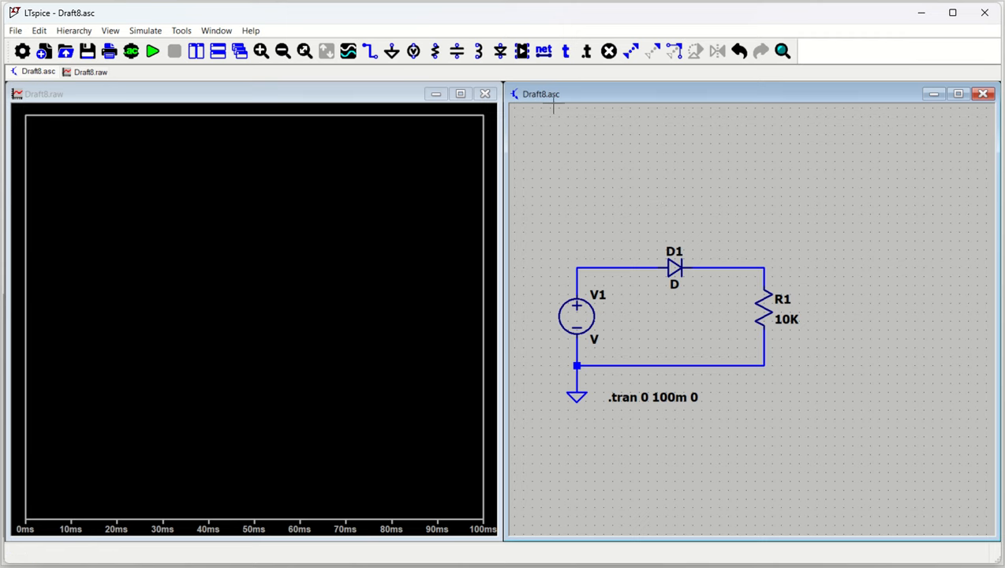
pyautogui.click(219, 55)
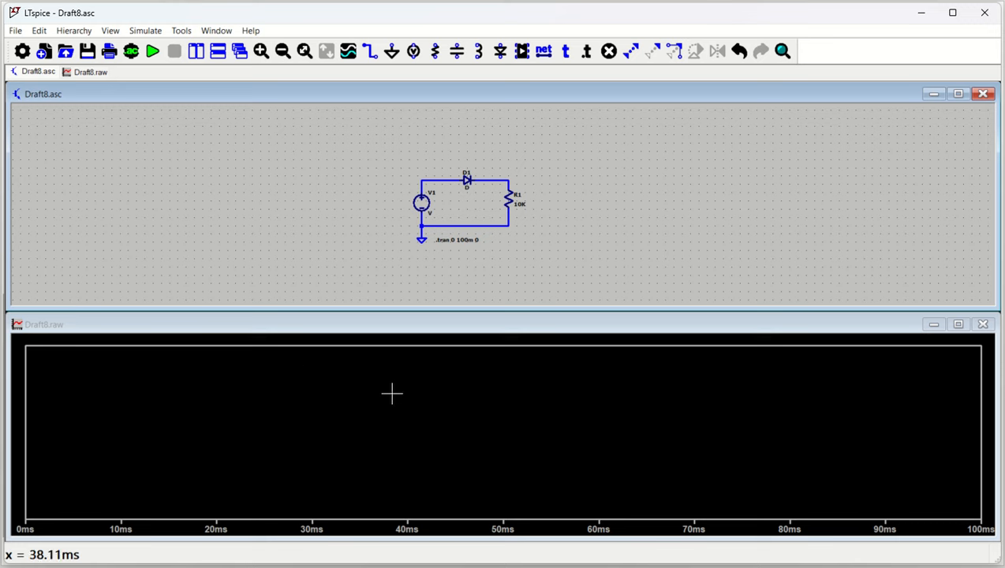
pyautogui.click(196, 52)
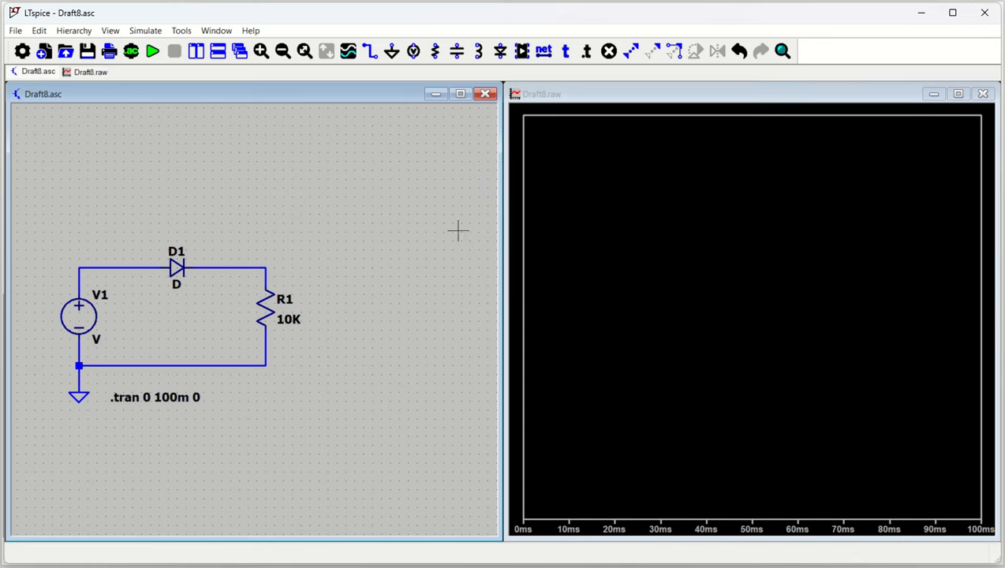
pyautogui.click(217, 51)
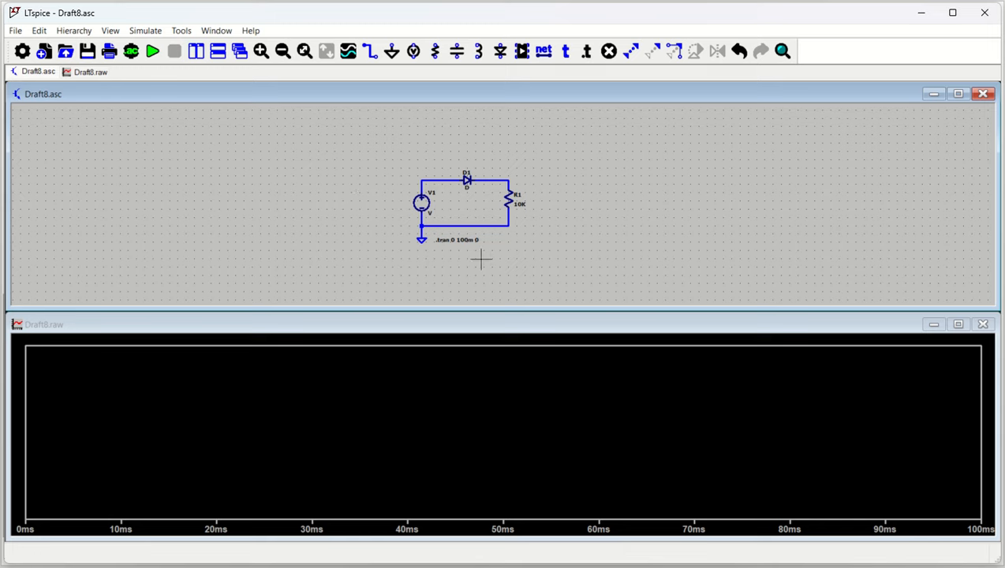
pyautogui.click(201, 58)
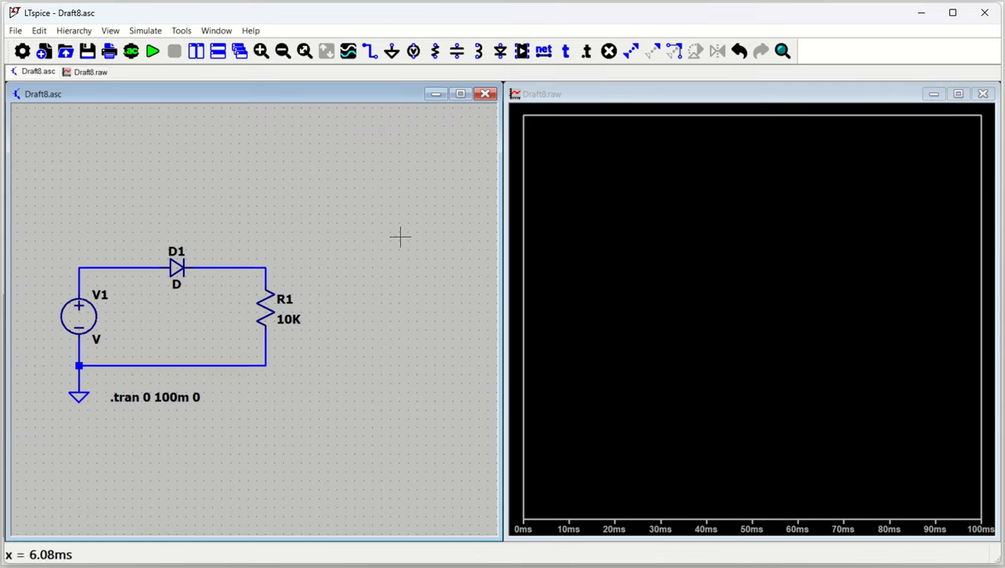
pyautogui.click(217, 52)
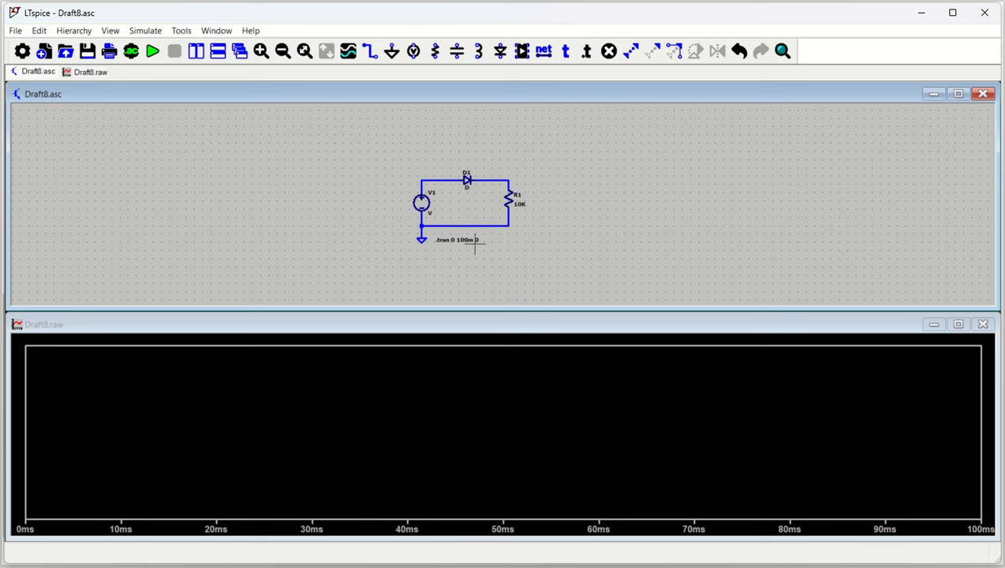
pyautogui.scroll(3, 477, 237)
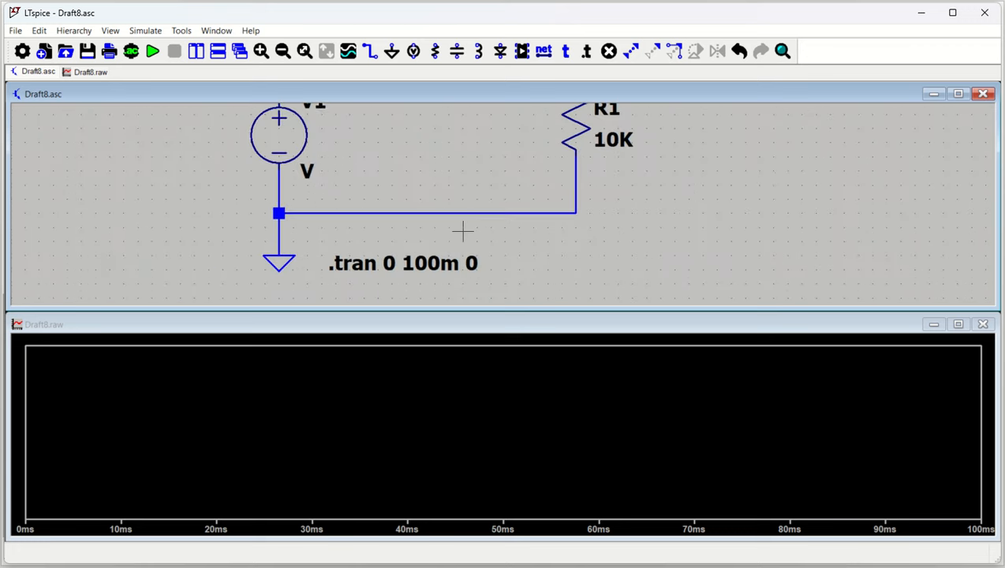
pyautogui.scroll(-6, 463, 231)
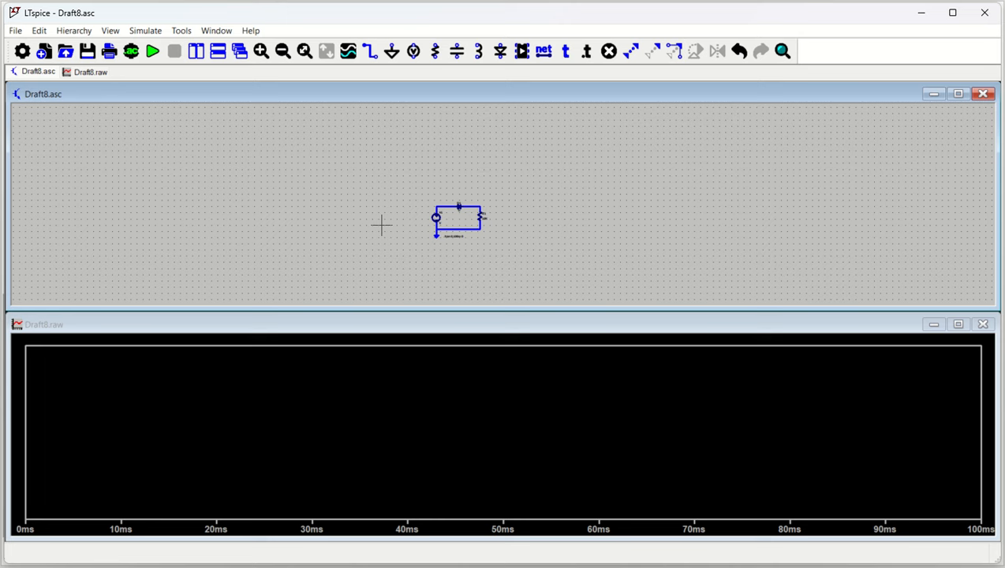
pyautogui.press('space')
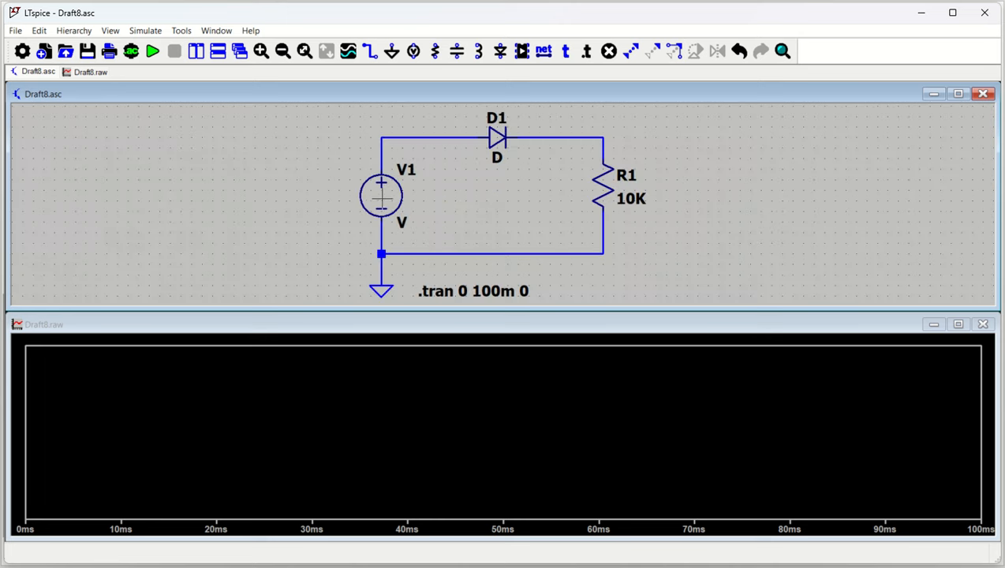
# - Tile the schematic and waveform windows side by side and fit the whole circuit in the schematic window
pyautogui.click(194, 53)
pyautogui.scroll(1, 224, 309)
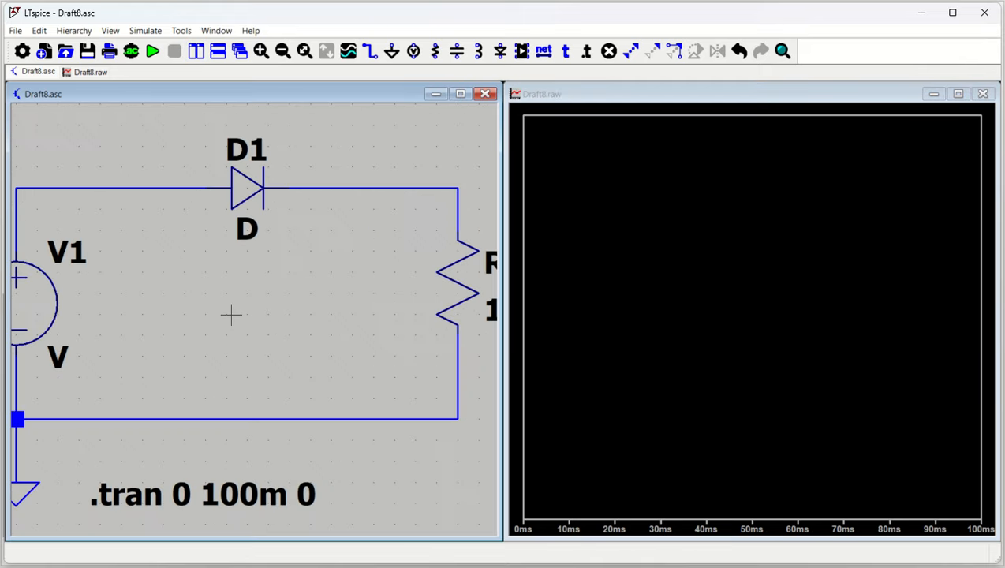
pyautogui.scroll(-3, 231, 315)
pyautogui.scroll(-2, 231, 315)
pyautogui.press('space')
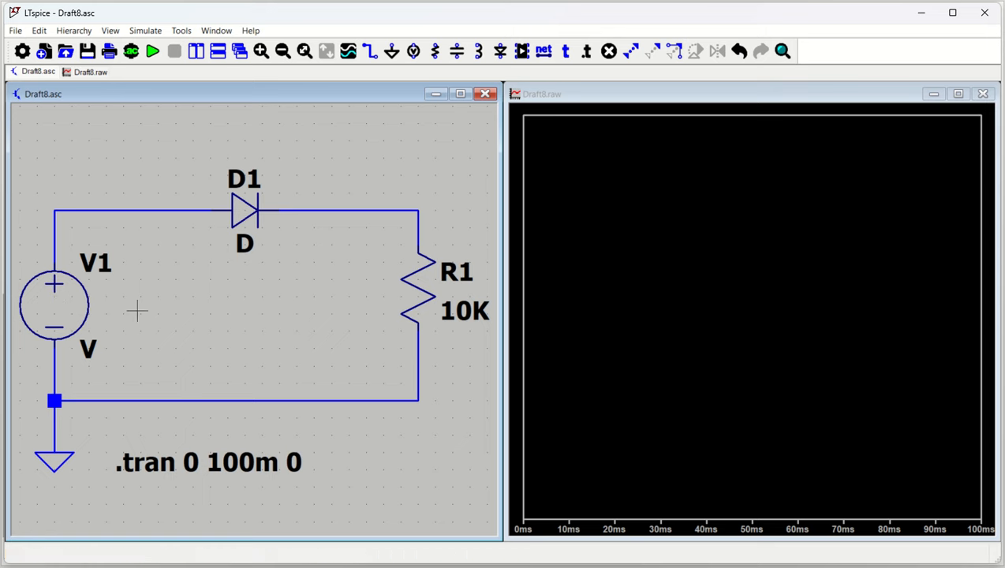
# - Set the DC value of voltage source V1 to 5 V
pyautogui.rightClick(58, 313)
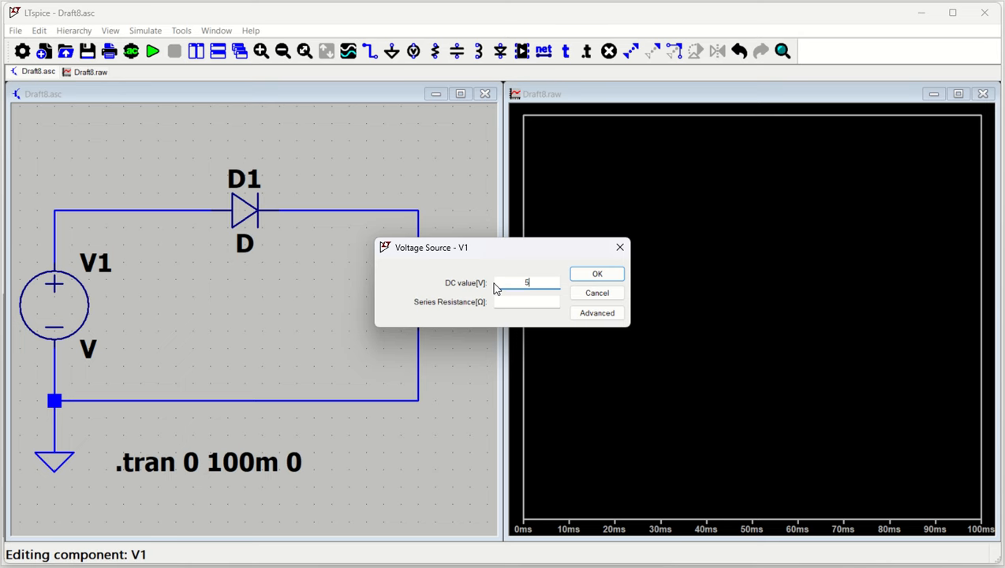
pyautogui.click(601, 277)
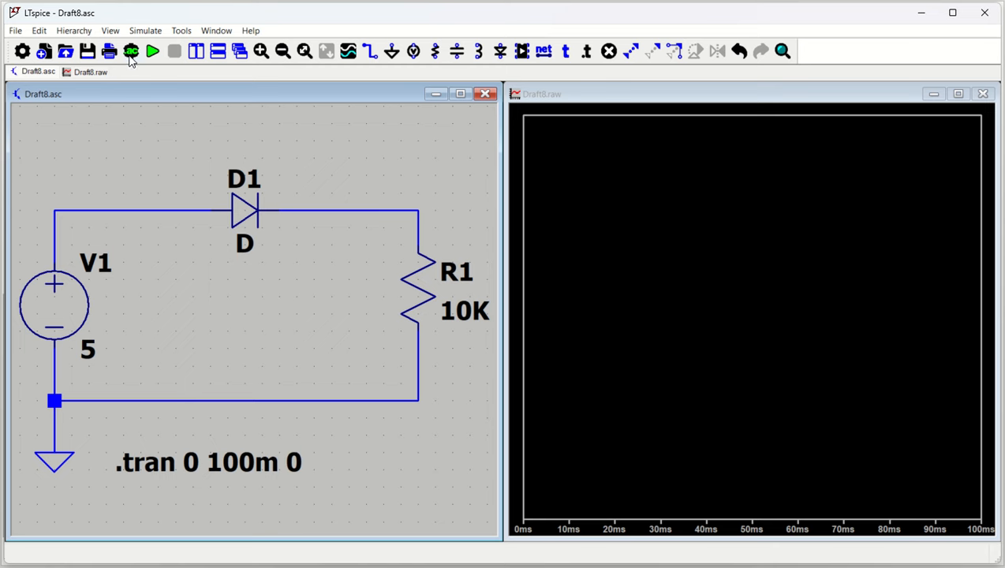
# - Run the transient simulation and plot the node voltages before and after diode D1
pyautogui.click(153, 50)
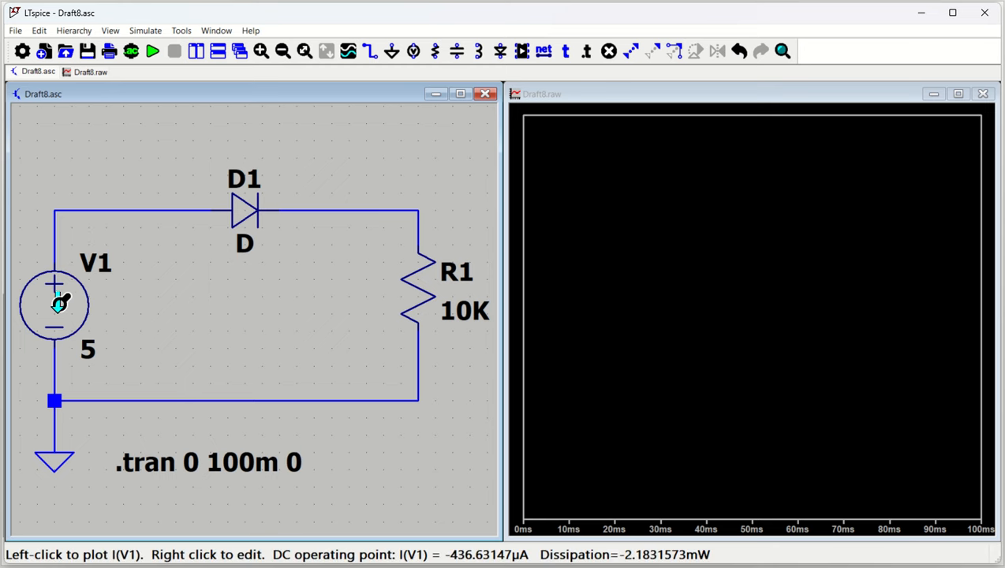
pyautogui.click(76, 209)
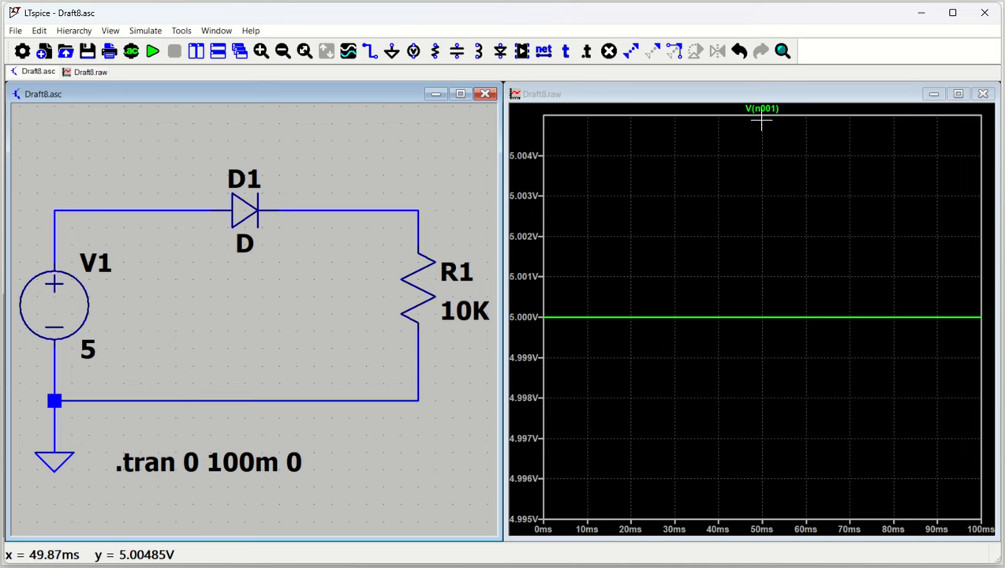
pyautogui.click(388, 208)
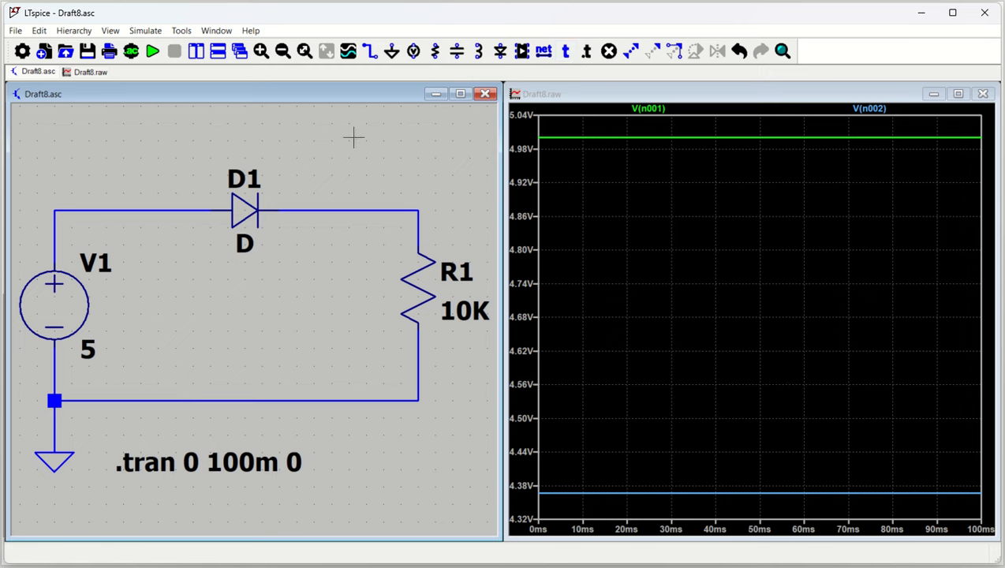
# - Create a net label named VIN and place it on the wire corner above source V1
pyautogui.click(544, 52)
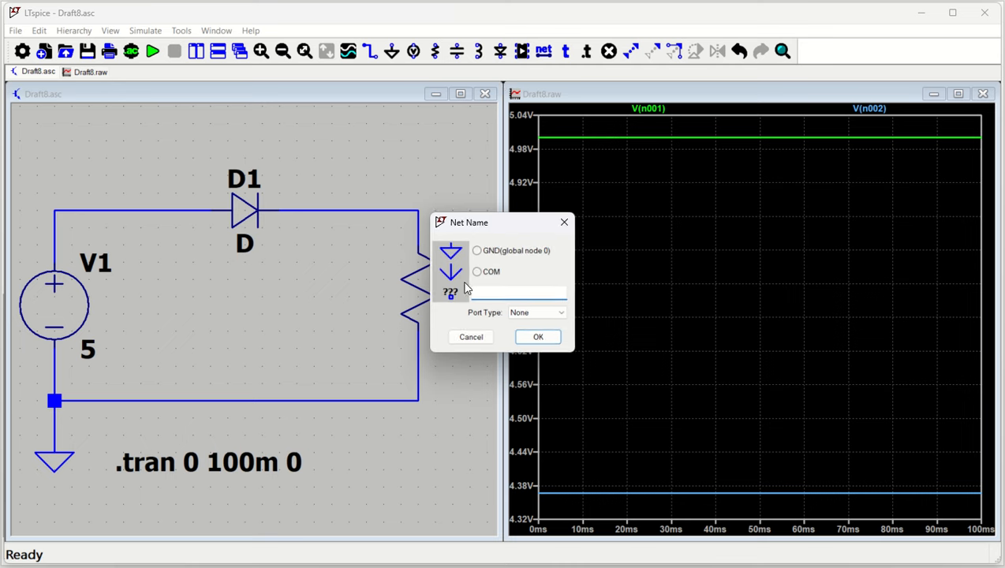
pyautogui.click(564, 222)
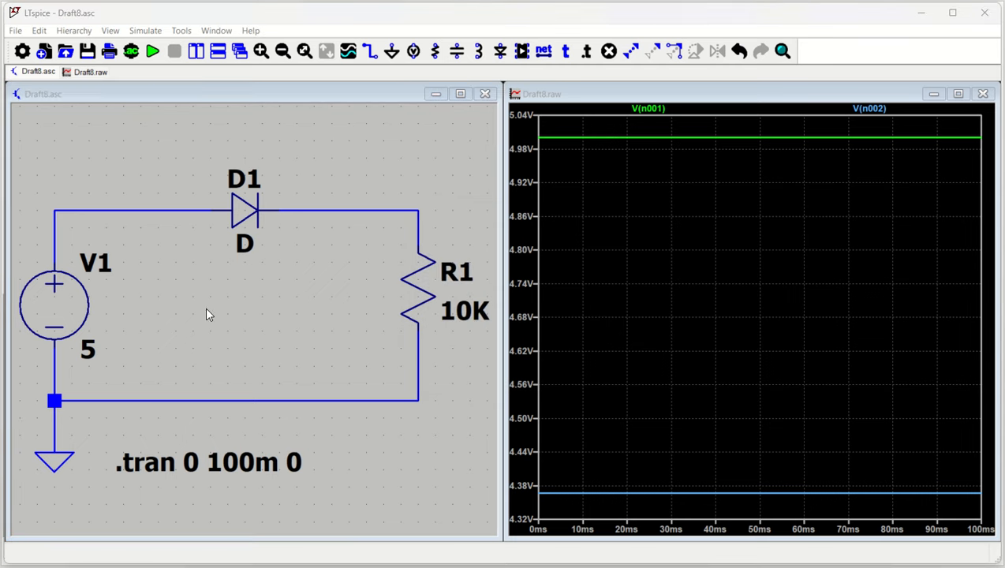
pyautogui.press('F4')
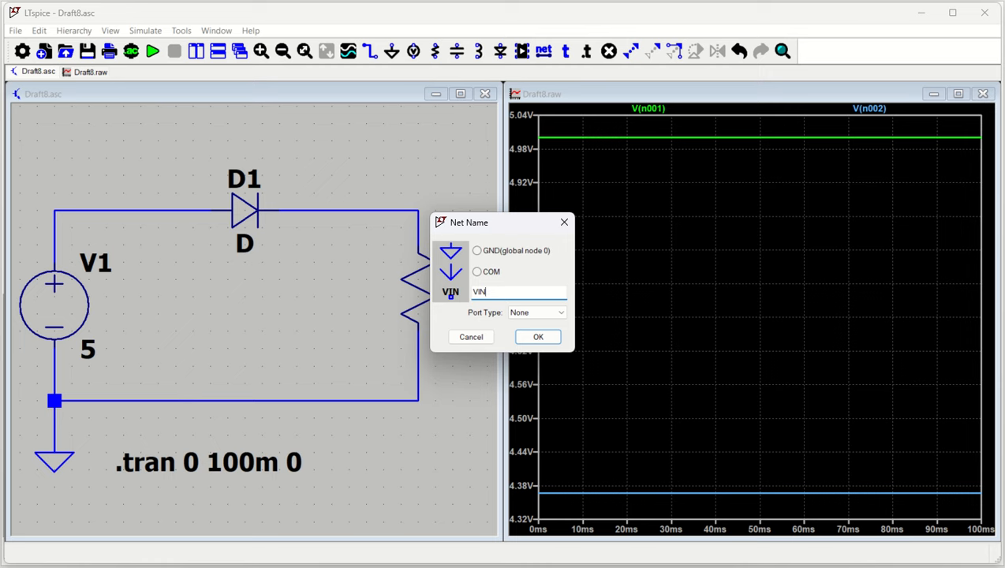
pyautogui.write('VIN')
pyautogui.press('Return')
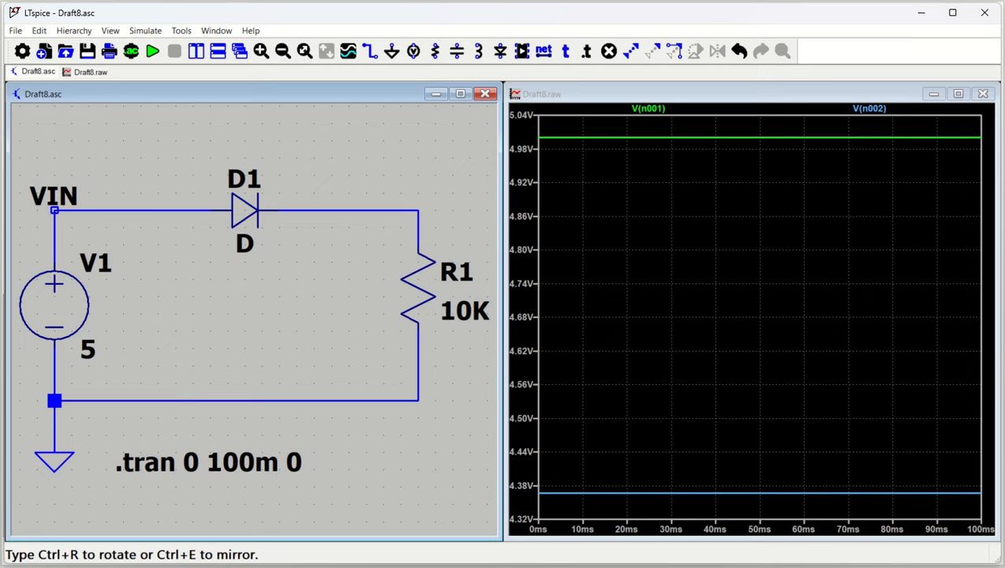
pyautogui.click(54, 210)
# - Place another net label on the wire between diode D1 and resistor R1 and rename it VOUT
pyautogui.click(400, 209)
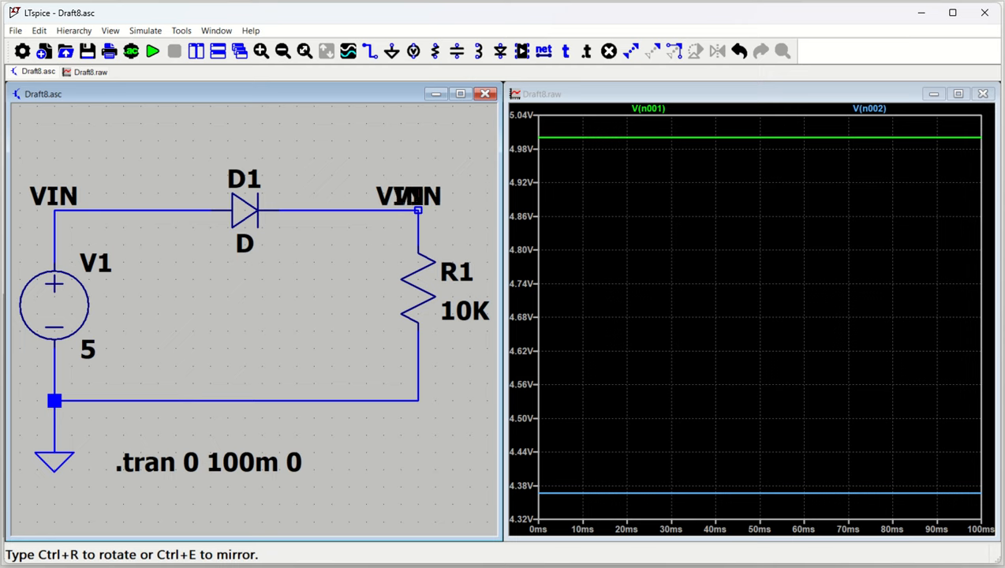
pyautogui.press('Escape')
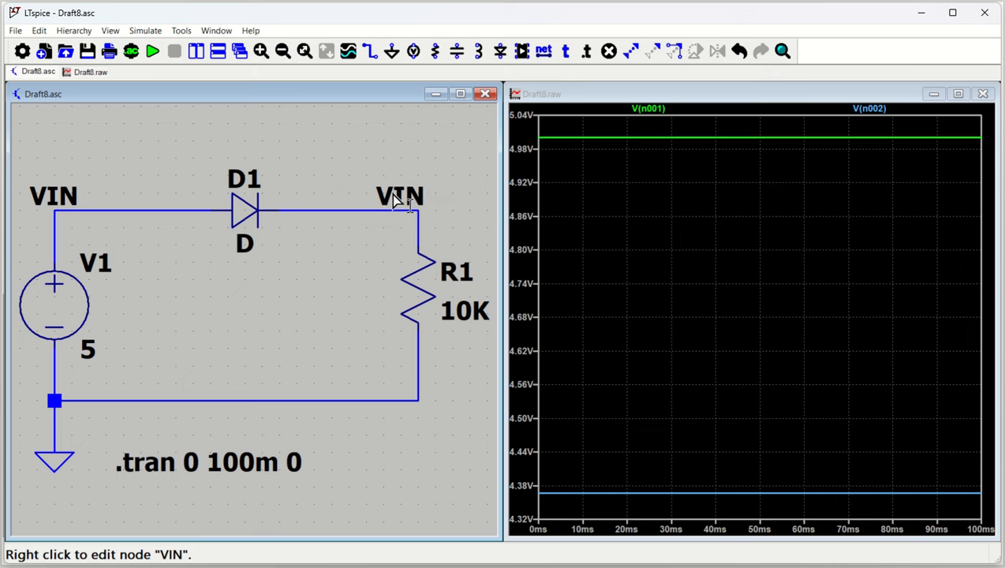
pyautogui.rightClick(395, 197)
pyautogui.write('VOUT')
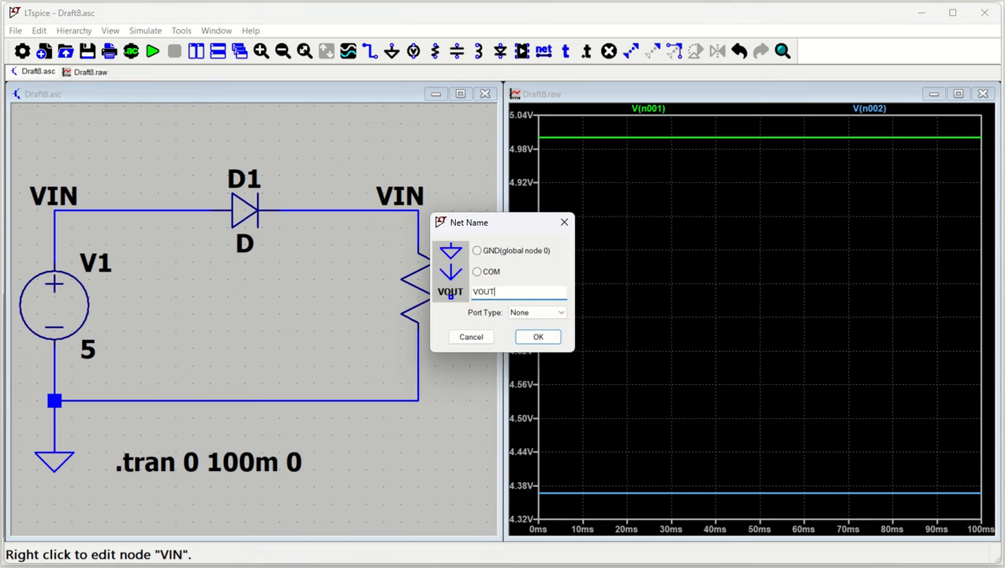
pyautogui.press('Return')
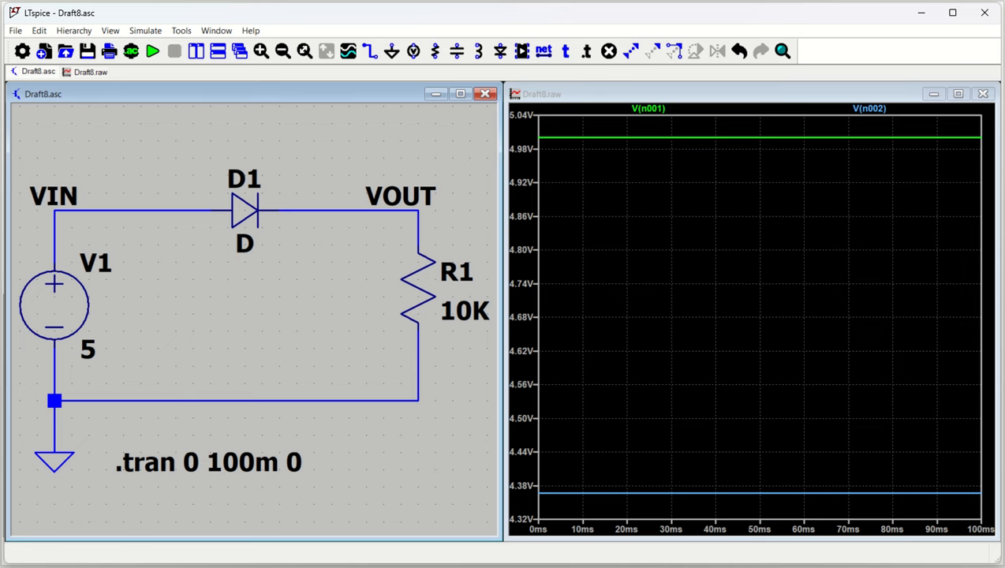
# - Rerun the transient simulation and plot the voltages of the VIN and VOUT nets
pyautogui.click(152, 50)
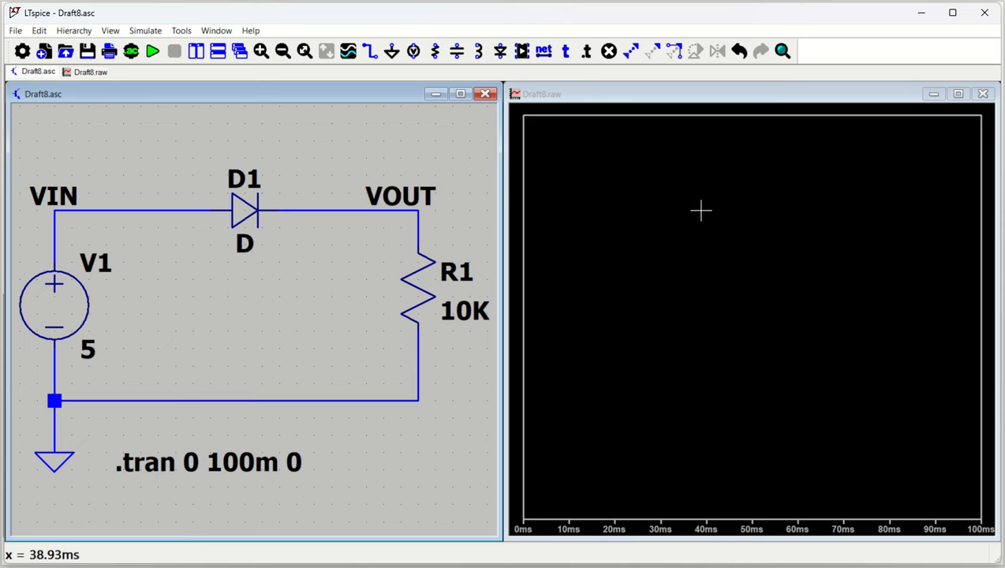
pyautogui.click(102, 205)
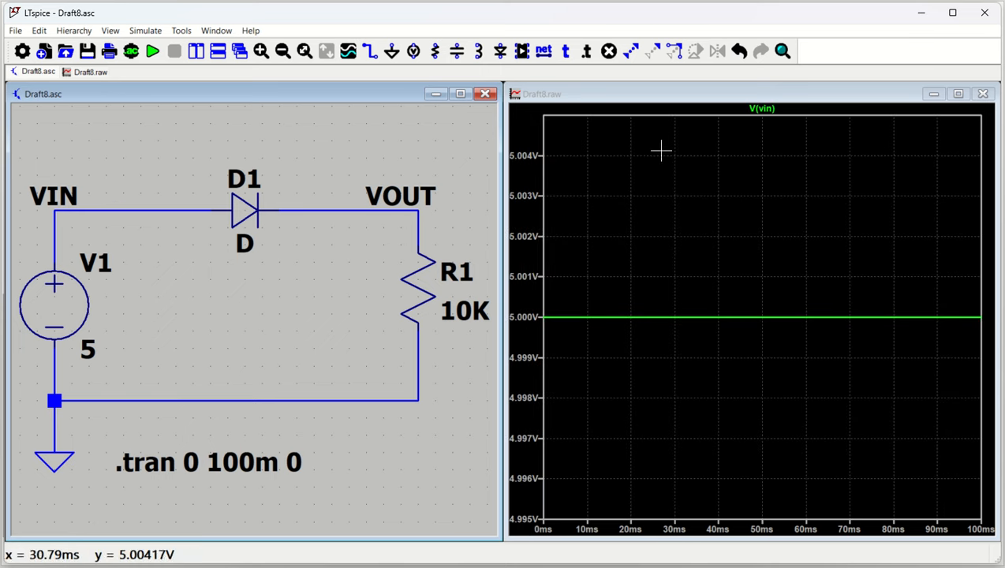
pyautogui.click(331, 210)
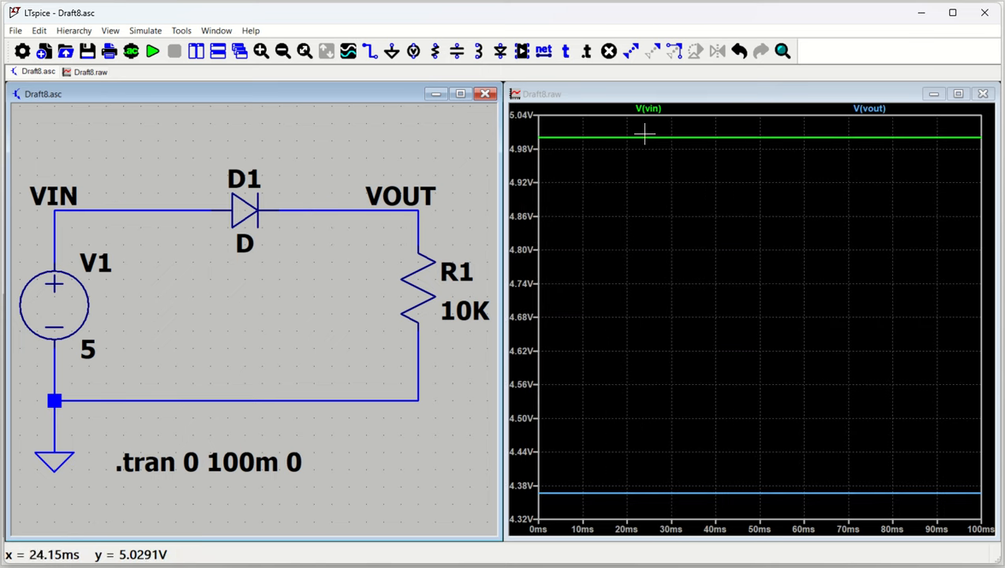
# - Set the plot's left voltage axis to a bottom limit of 0, a top limit of 6 and a tick of 0.5
pyautogui.click(707, 219)
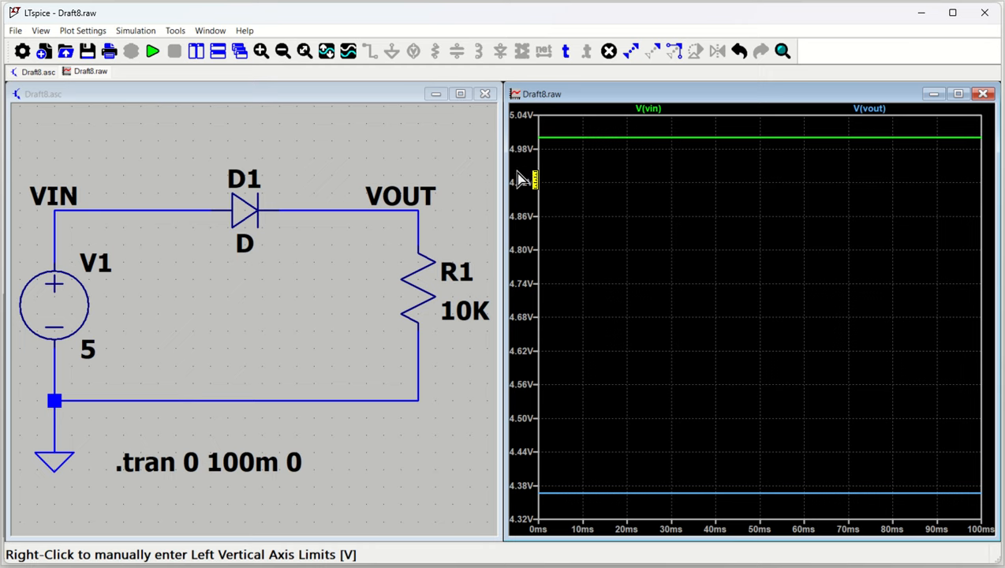
pyautogui.rightClick(521, 228)
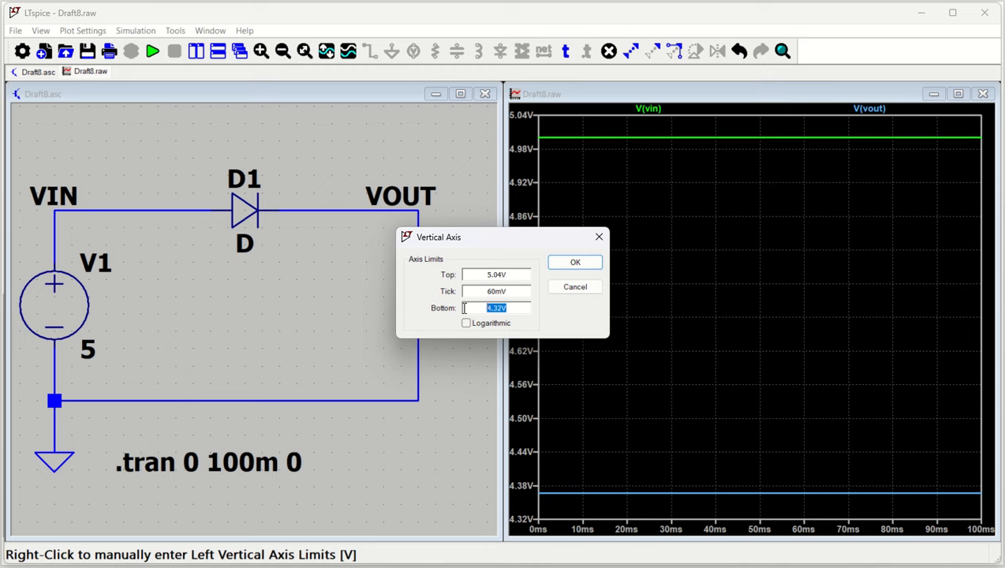
pyautogui.write('0')
pyautogui.moveTo(496, 268); pyautogui.dragTo(458, 272)
pyautogui.write('6')
pyautogui.moveTo(510, 293); pyautogui.dragTo(457, 284)
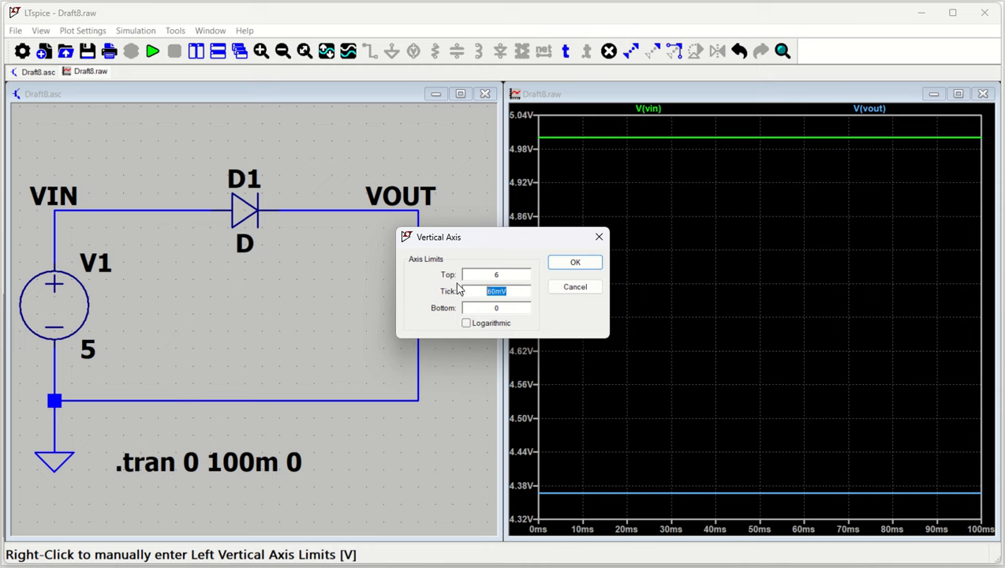
pyautogui.write('0.5')
pyautogui.click(573, 263)
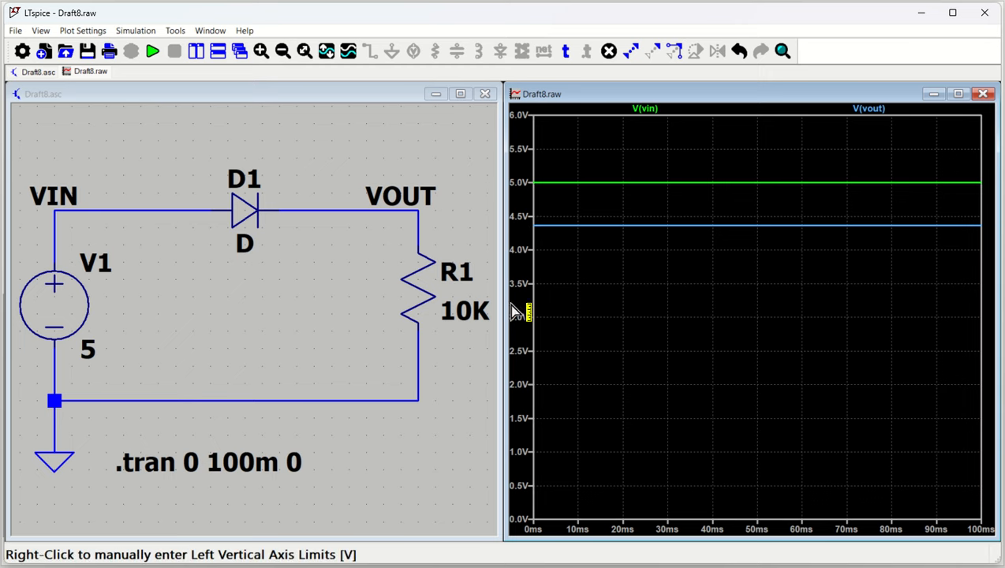
# - Add the current through resistor R1 to the plot alongside the VIN and VOUT voltages
pyautogui.click(297, 296)
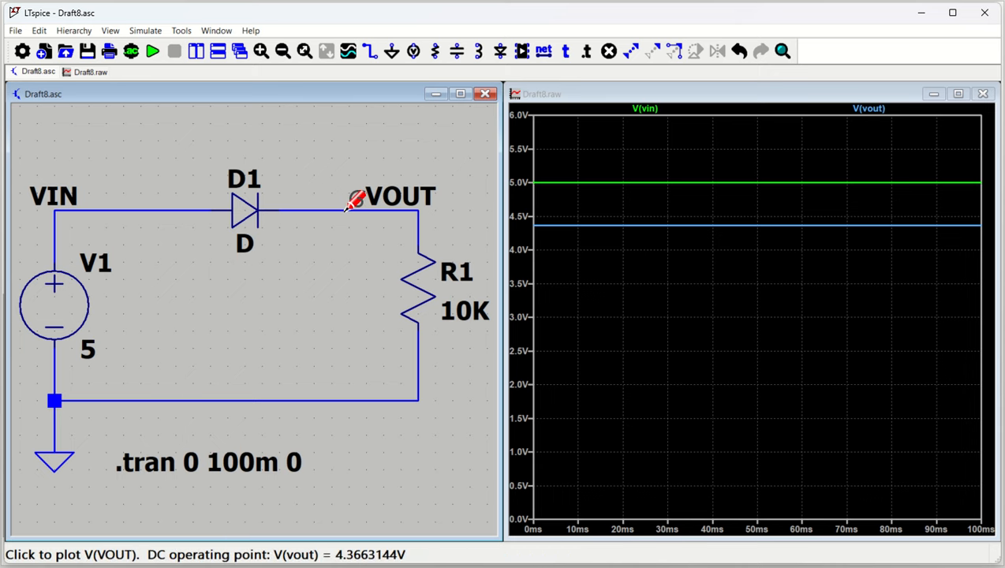
pyautogui.click(418, 288)
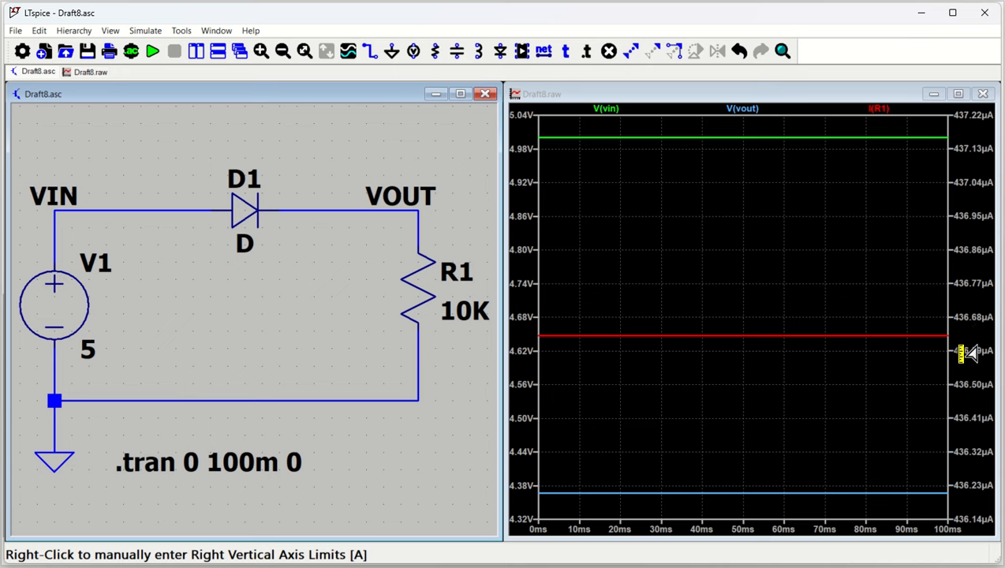
# - Change the resistance of R1 to 1k and rerun the transient simulation
pyautogui.rightClick(421, 286)
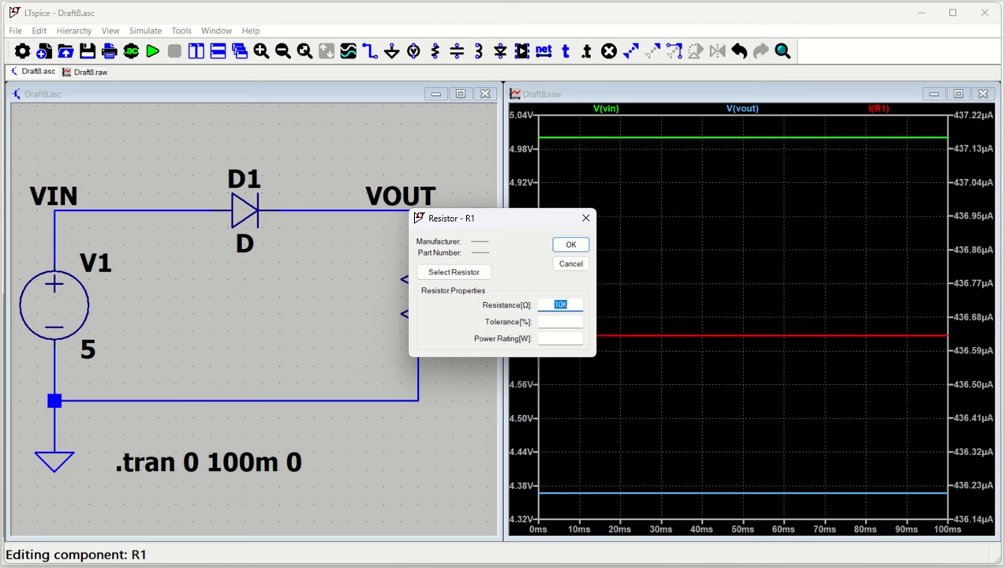
pyautogui.press('Return')
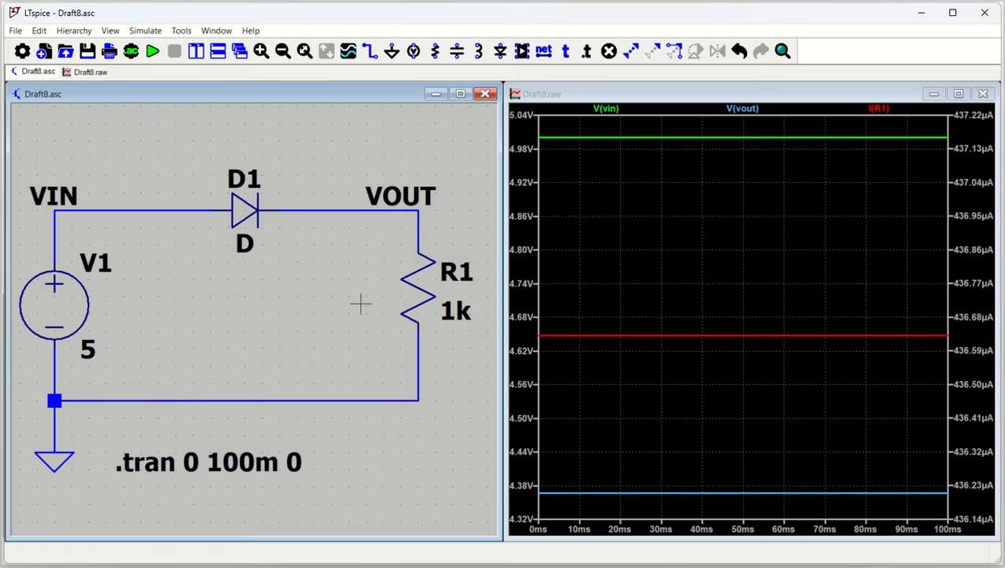
pyautogui.click(153, 52)
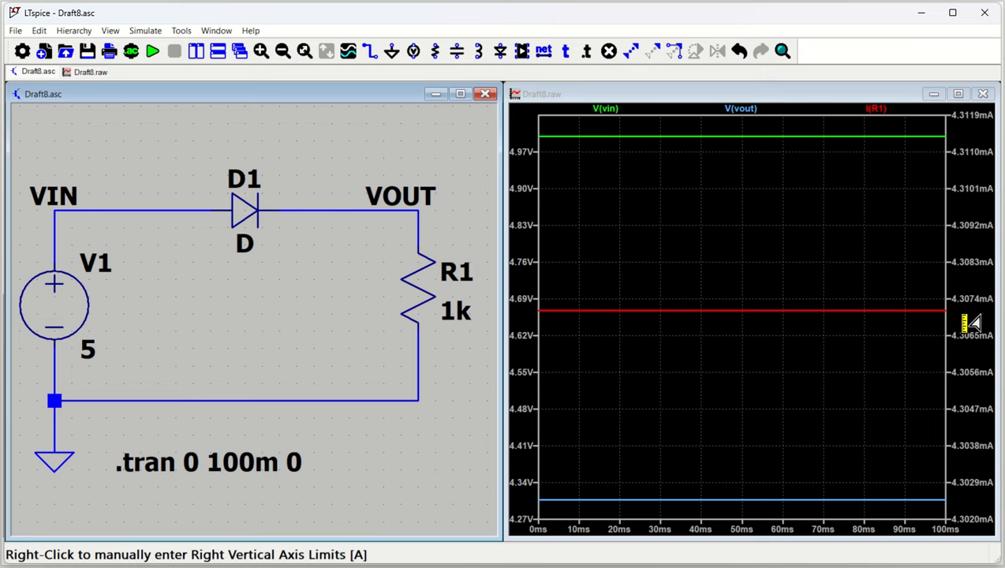
# - Attach a cursor to the R1 current trace, read the current at several times along it, and close the cursor readout
pyautogui.click(715, 294)
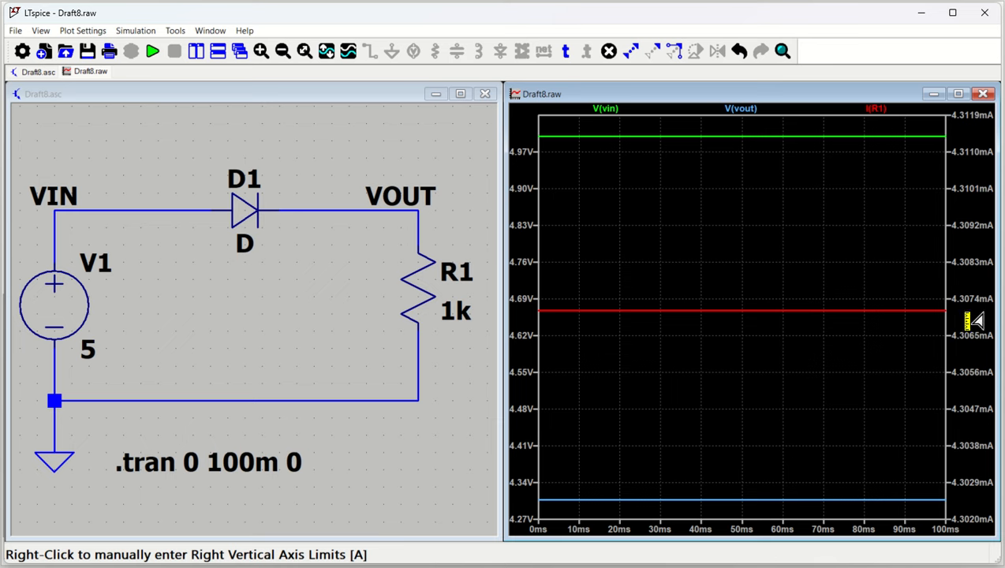
pyautogui.click(878, 115)
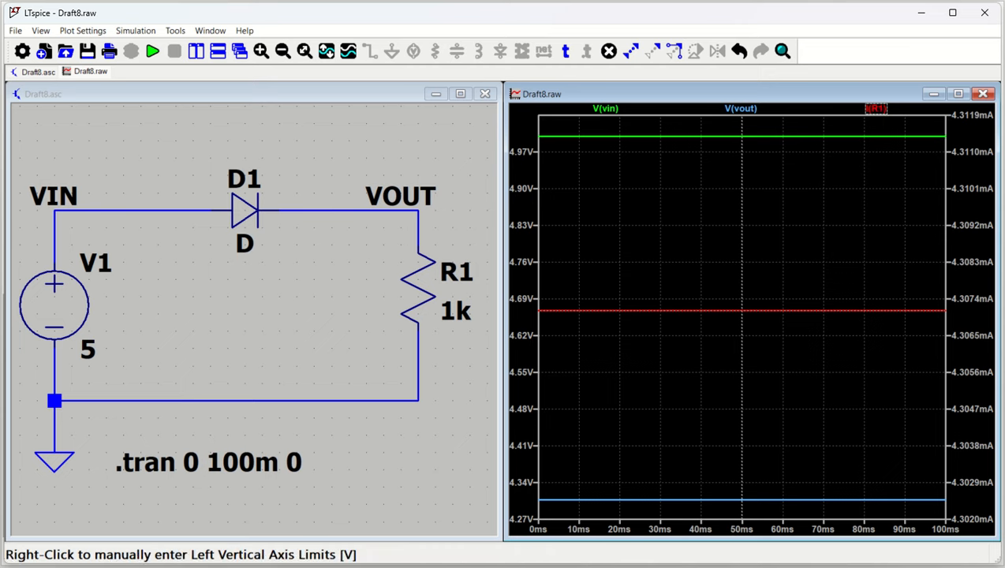
pyautogui.moveTo(331, 564); pyautogui.dragTo(278, 361)
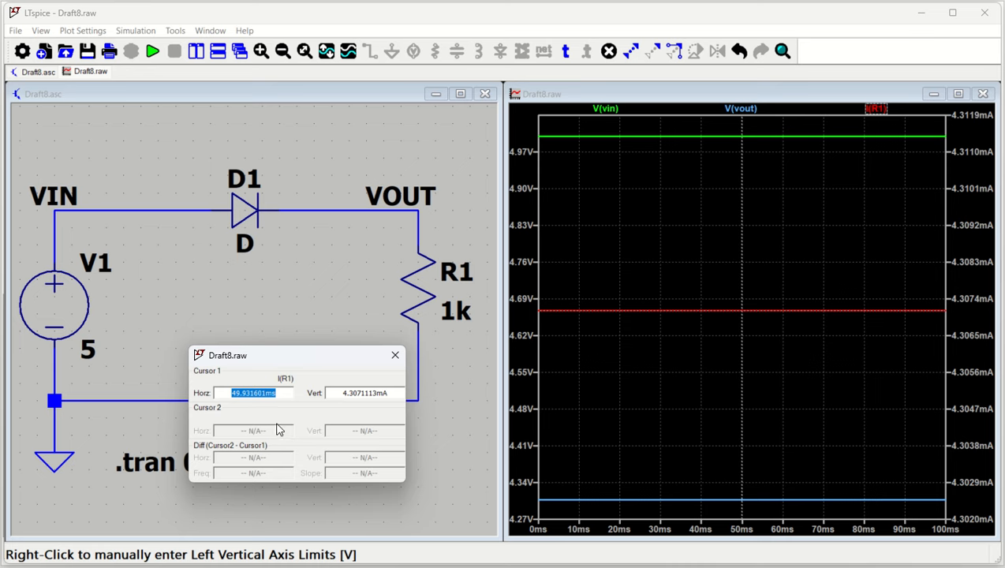
pyautogui.moveTo(741, 434); pyautogui.dragTo(716, 433)
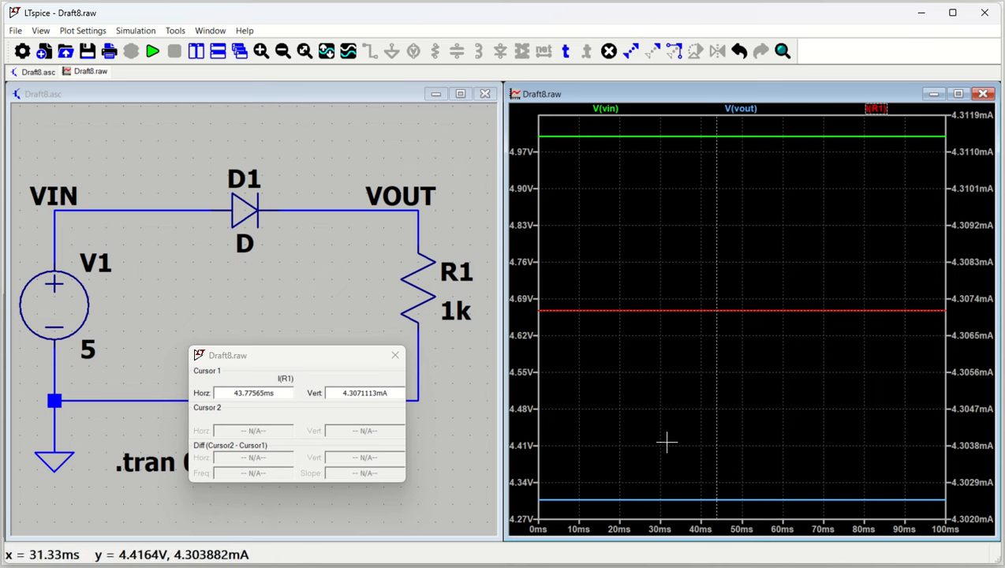
pyautogui.moveTo(717, 447)
pyautogui.mouseDown()
pyautogui.moveTo(648, 450)
pyautogui.moveTo(734, 451)
pyautogui.mouseUp()
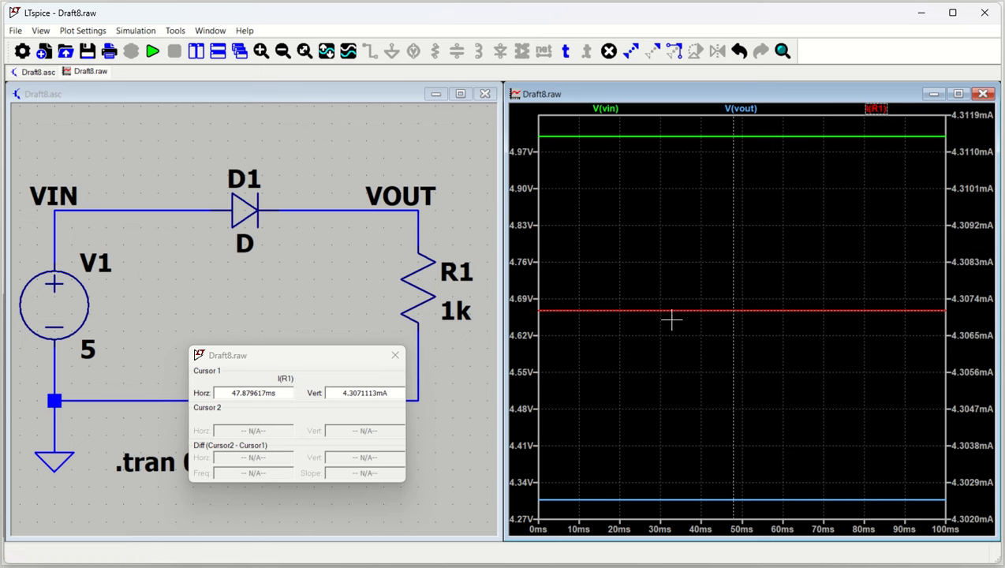
pyautogui.moveTo(668, 313)
pyautogui.mouseDown()
pyautogui.moveTo(678, 342)
pyautogui.moveTo(747, 332)
pyautogui.moveTo(745, 323)
pyautogui.mouseUp()
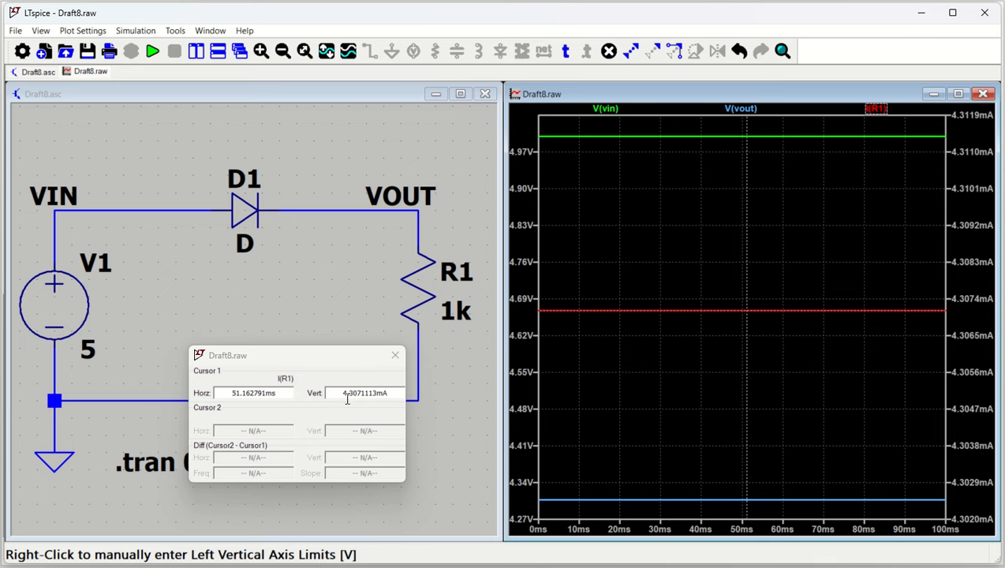
pyautogui.click(395, 355)
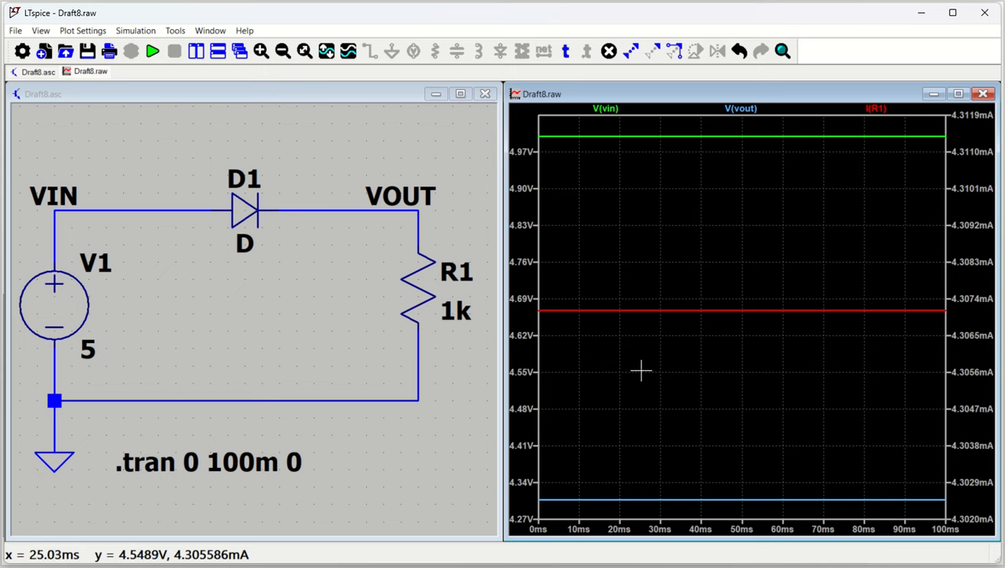
# - Change the colour of the V(vout) trace to magenta
pyautogui.click(234, 306)
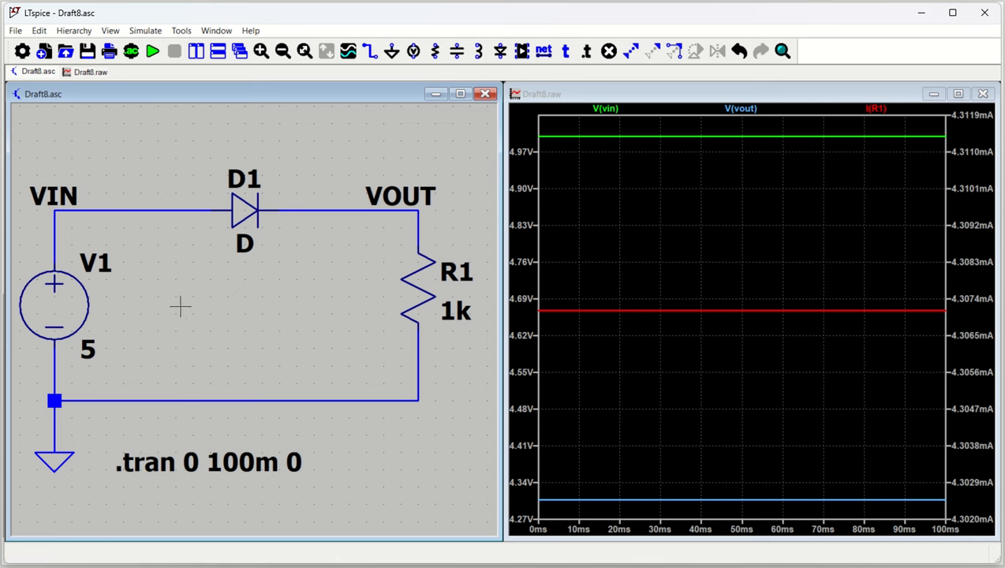
pyautogui.click(769, 191)
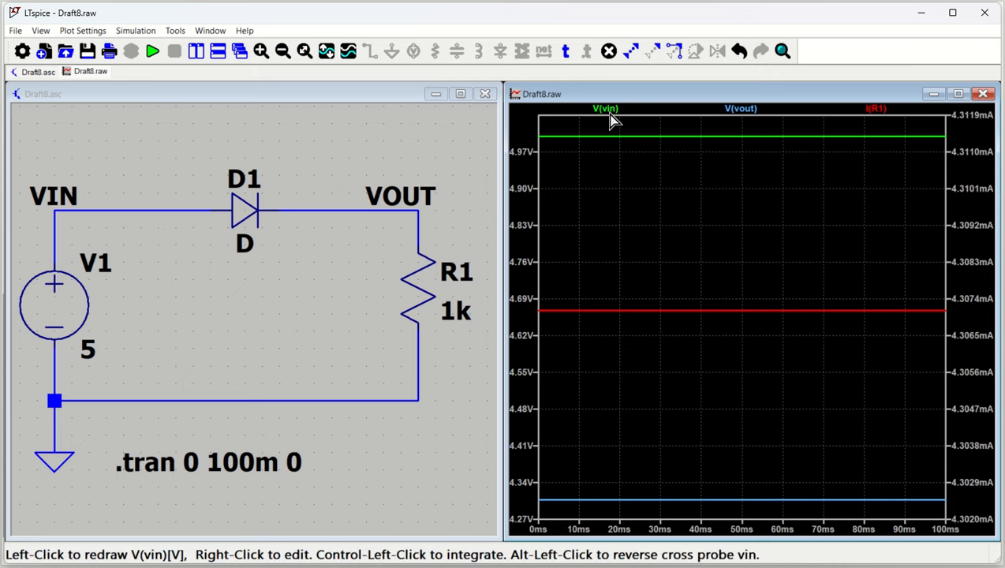
pyautogui.rightClick(741, 116)
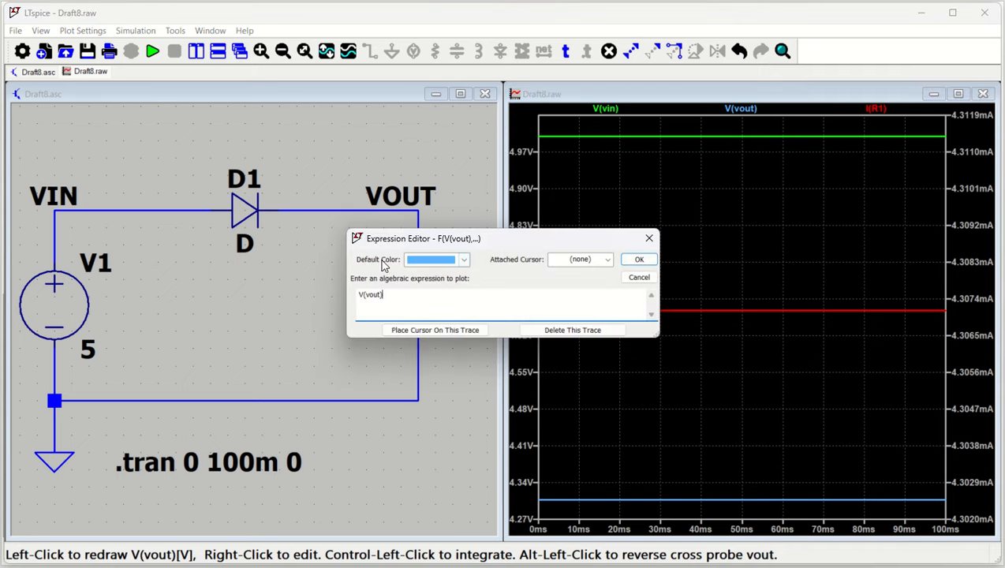
pyautogui.click(463, 260)
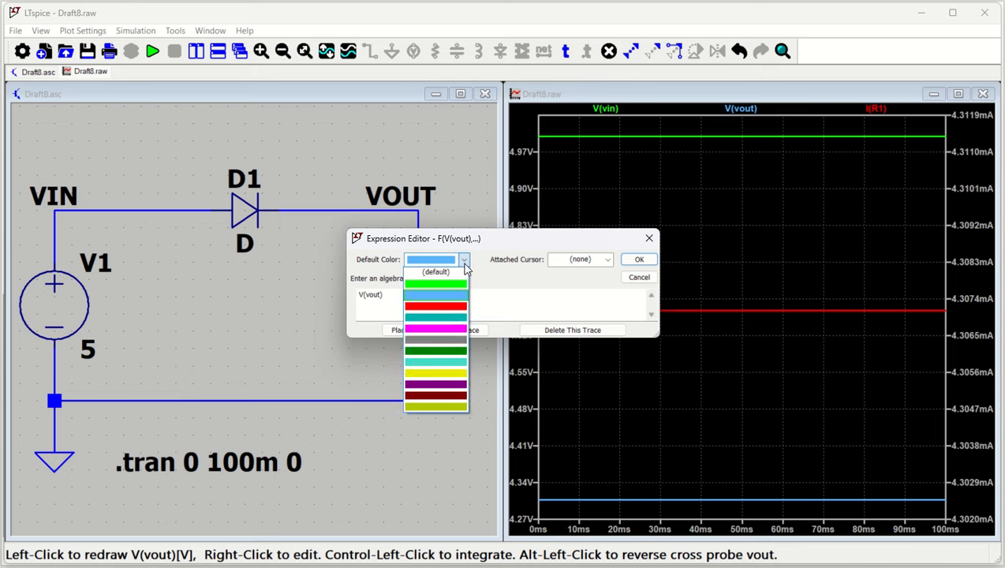
pyautogui.click(436, 330)
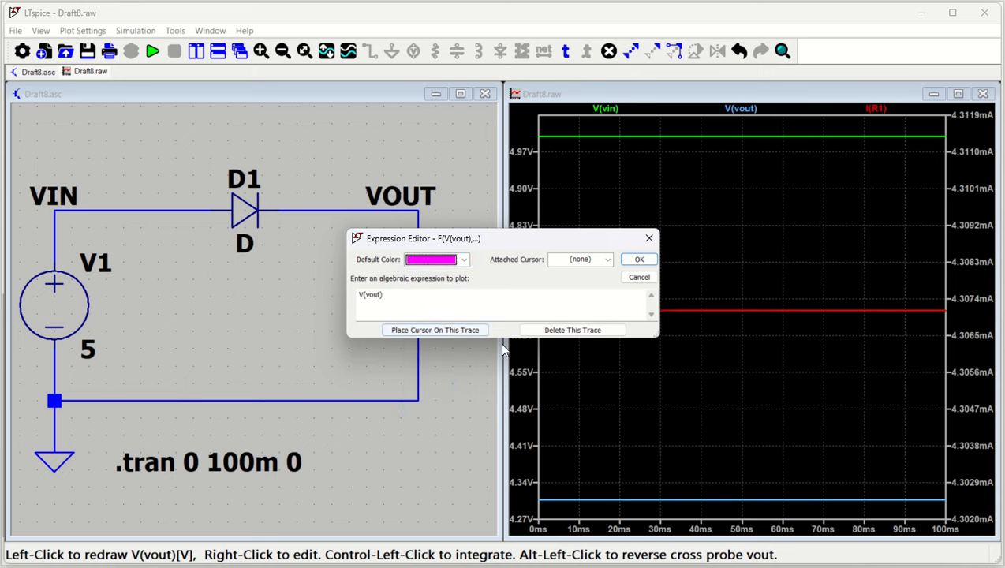
pyautogui.click(636, 260)
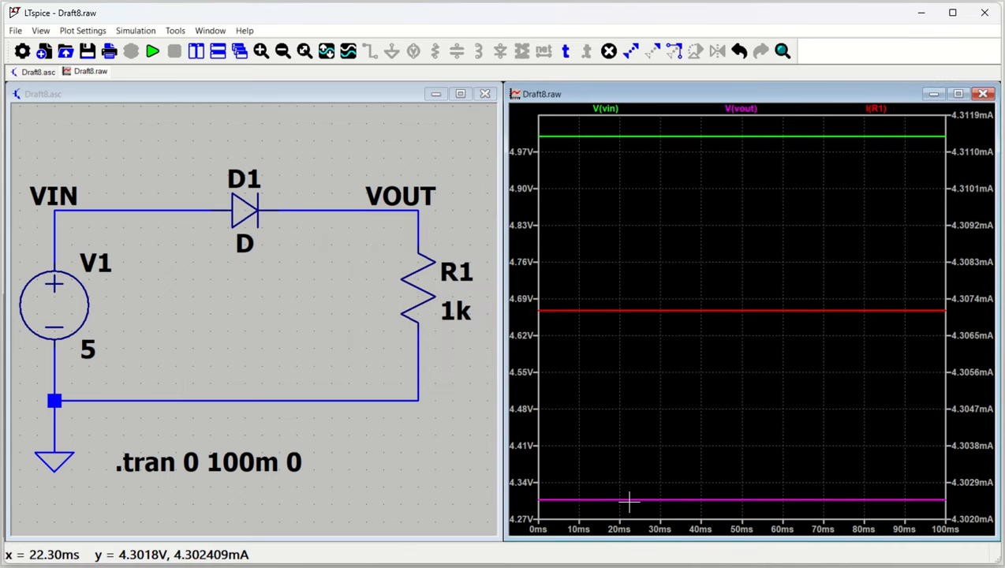
# - Change the V(vout) trace's expression to -V(vout) and check the inverted trace's value with a cursor
pyautogui.rightClick(740, 116)
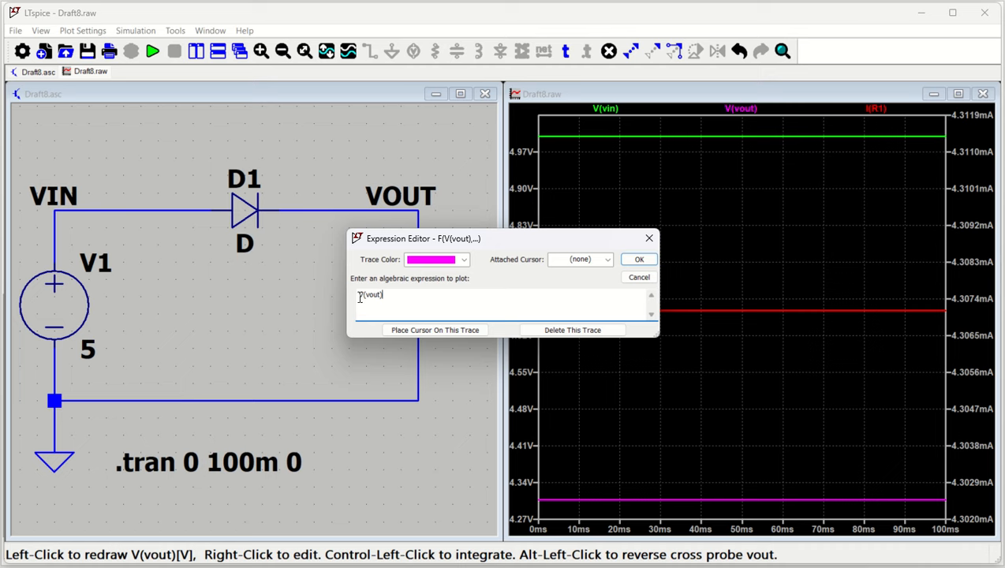
pyautogui.click(361, 295)
pyautogui.write('-')
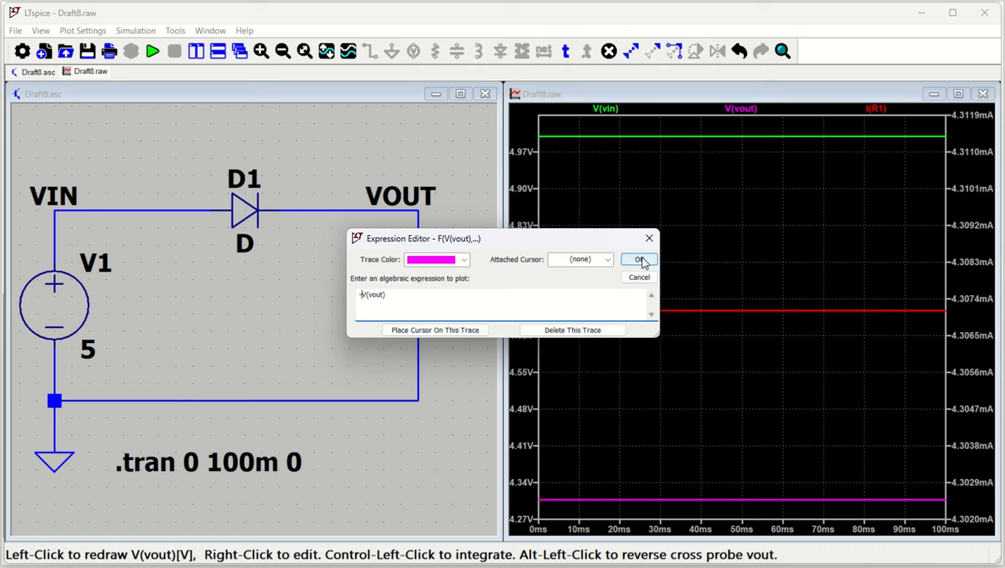
pyautogui.click(639, 260)
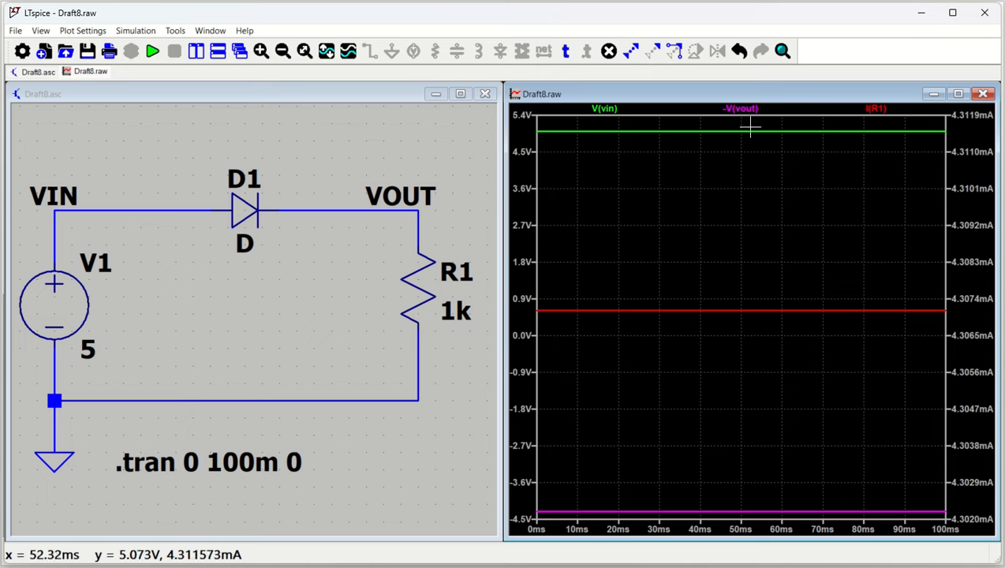
pyautogui.click(751, 117)
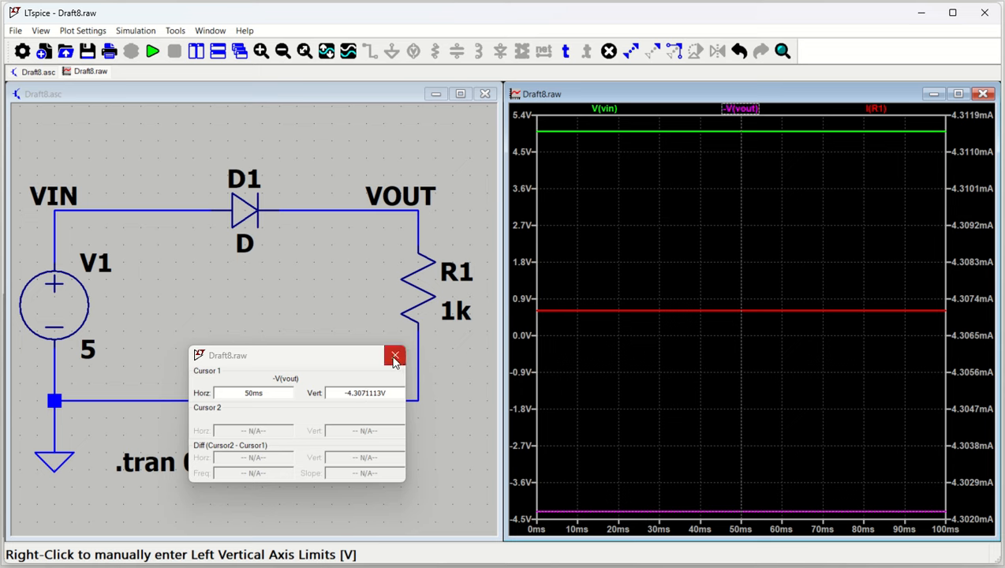
pyautogui.click(394, 358)
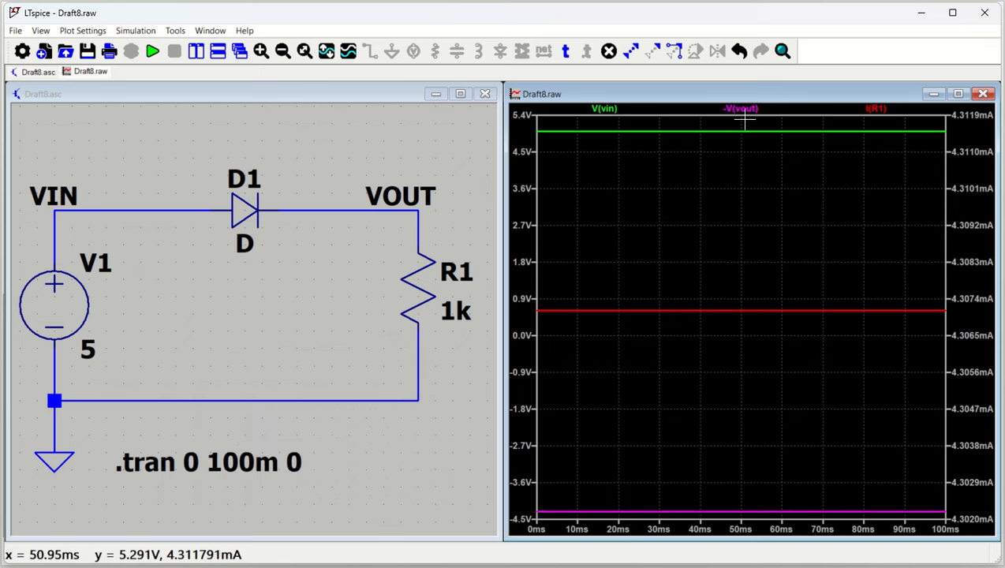
# - Change the inverted output trace's expression to -2*V(vout) and check its value with a cursor
pyautogui.rightClick(742, 117)
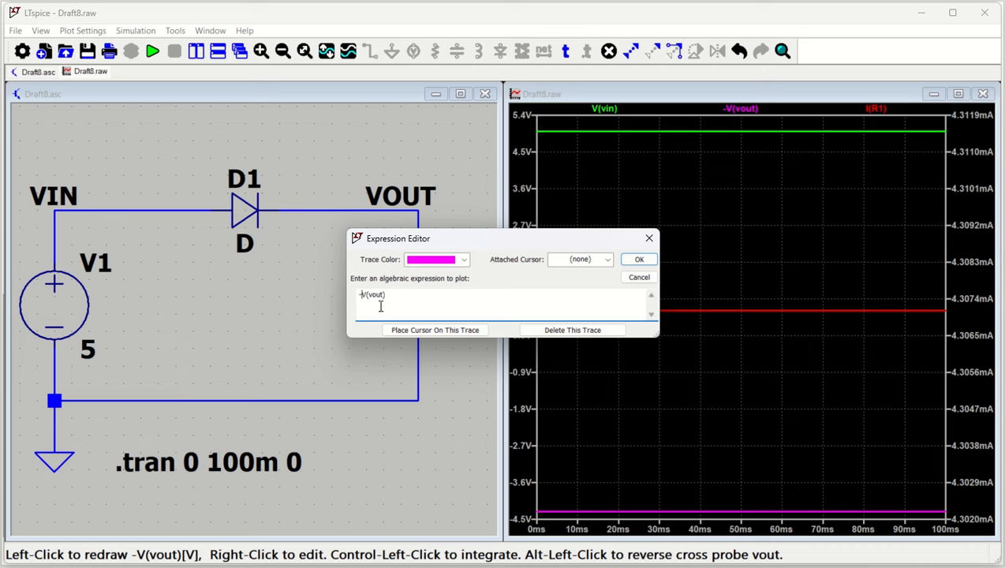
pyautogui.write('2*')
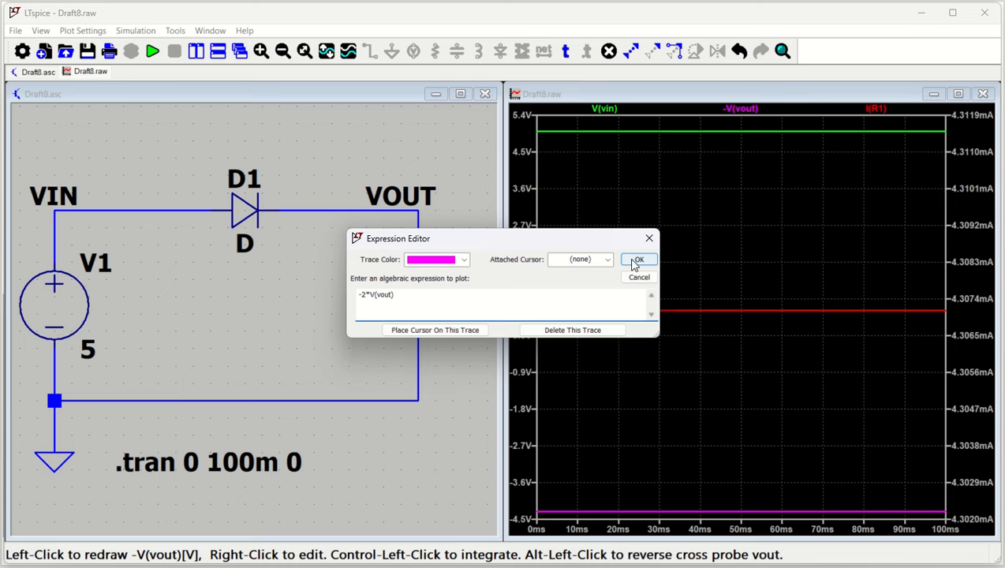
pyautogui.click(632, 259)
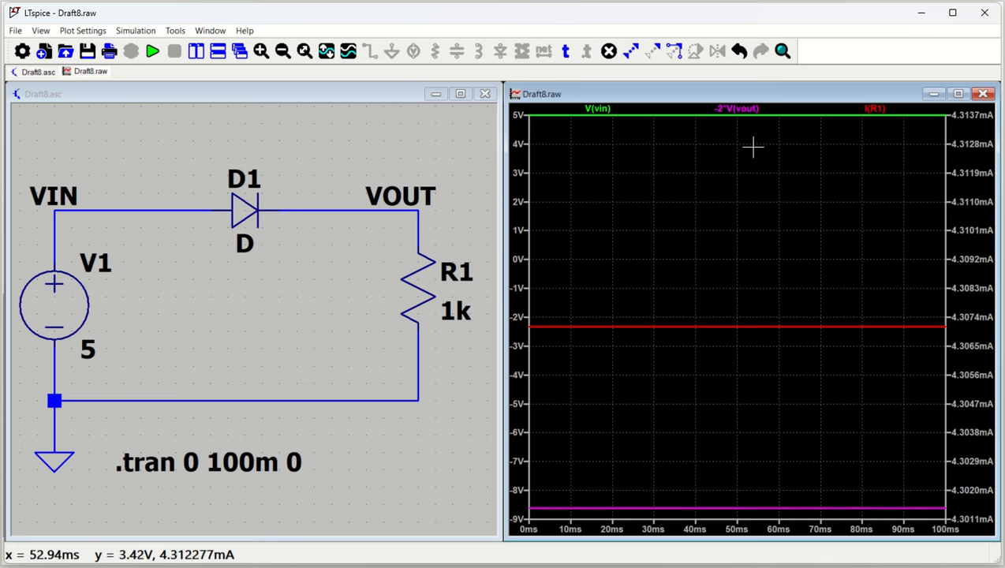
pyautogui.click(739, 117)
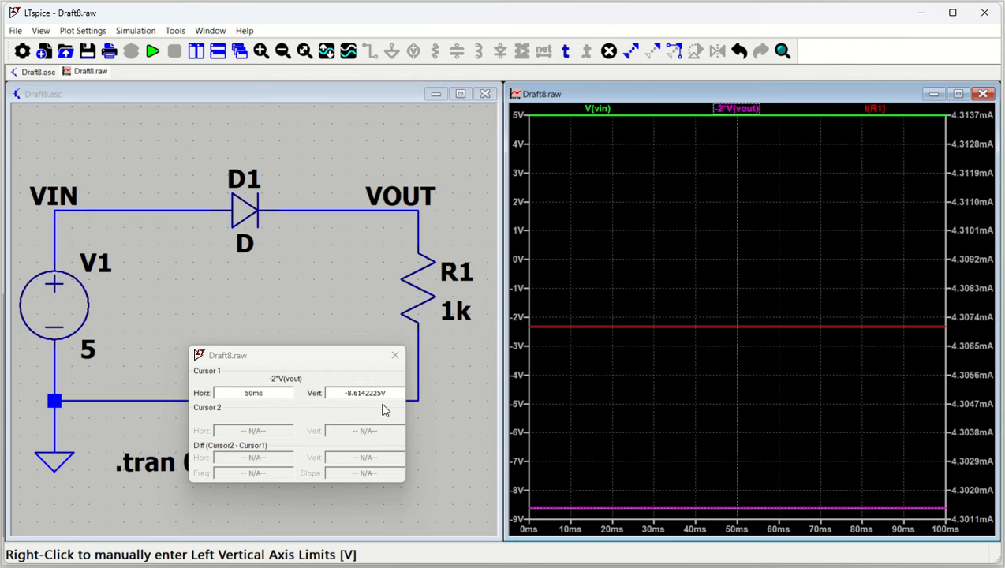
pyautogui.click(395, 356)
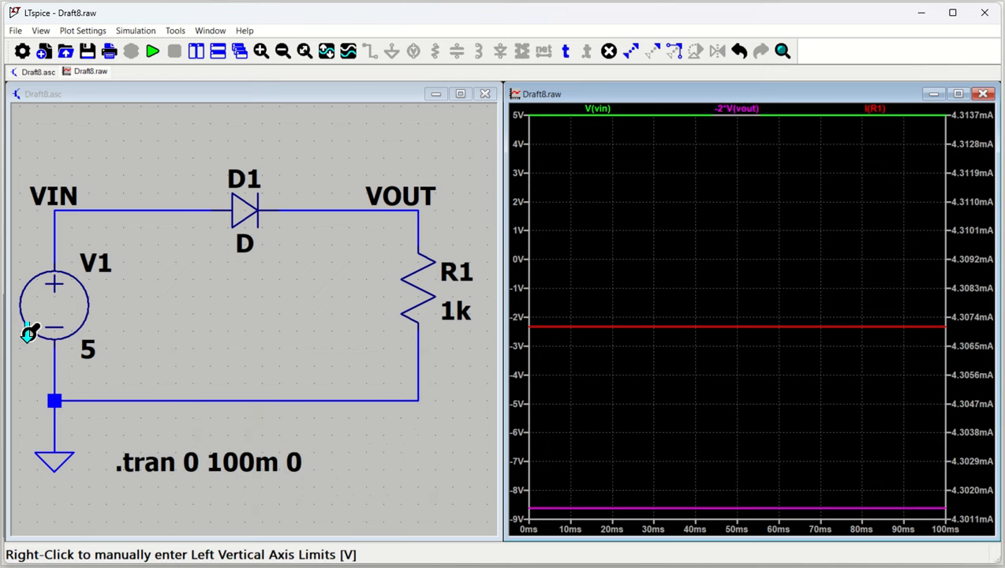
# - Make source V1 a PULSE function with Vinitial 0, Von 5, Tdelay 0, Trise 1u and Tfall 1u
pyautogui.moveTo(136, 309)
pyautogui.mouseDown()
pyautogui.moveTo(221, 304)
pyautogui.moveTo(169, 314)
pyautogui.mouseUp()
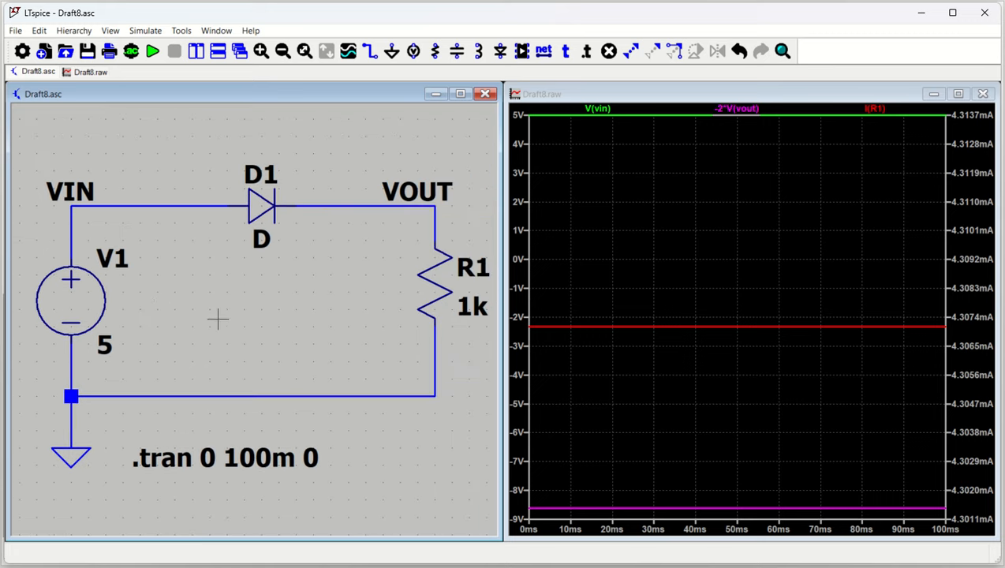
pyautogui.rightClick(69, 298)
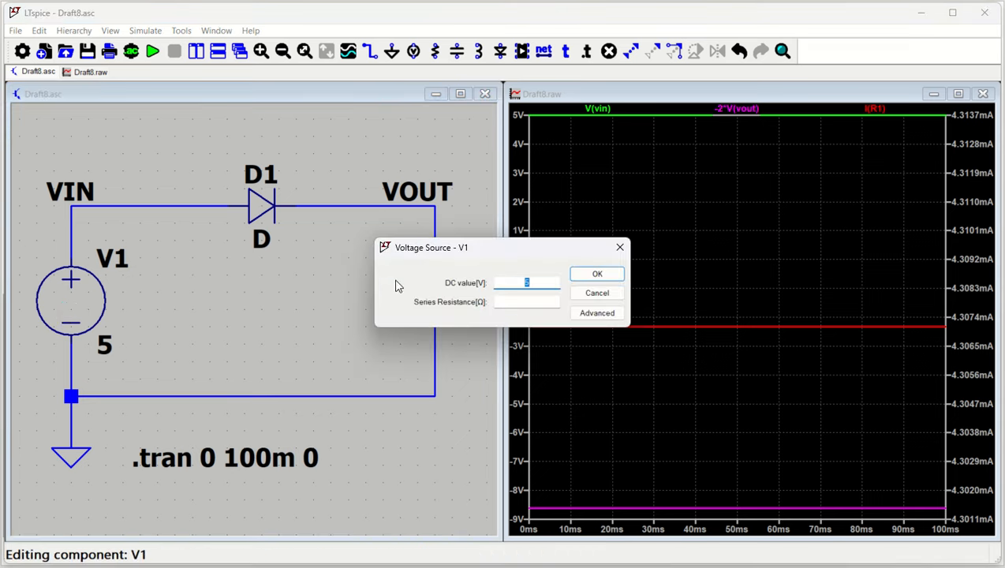
pyautogui.click(598, 315)
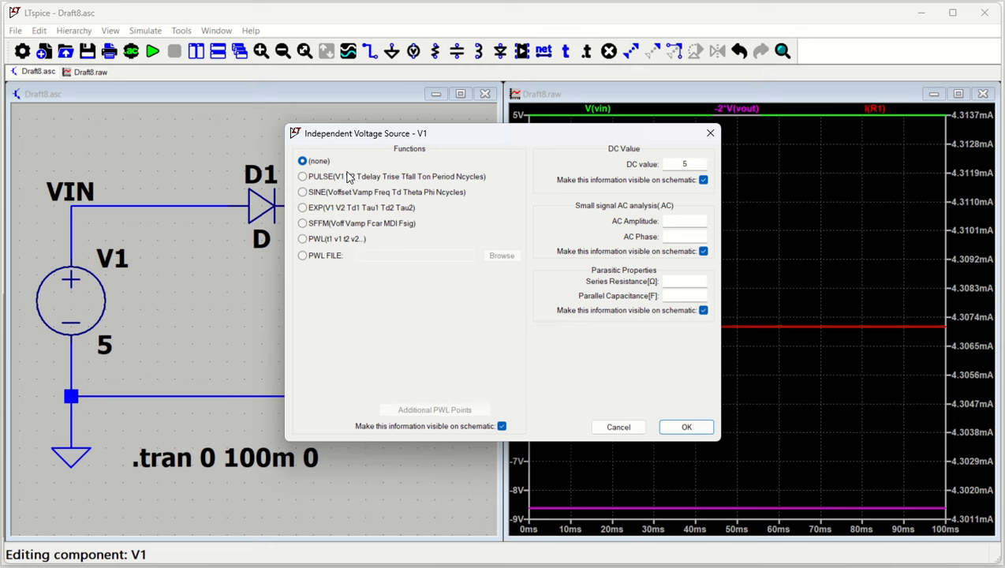
pyautogui.click(350, 177)
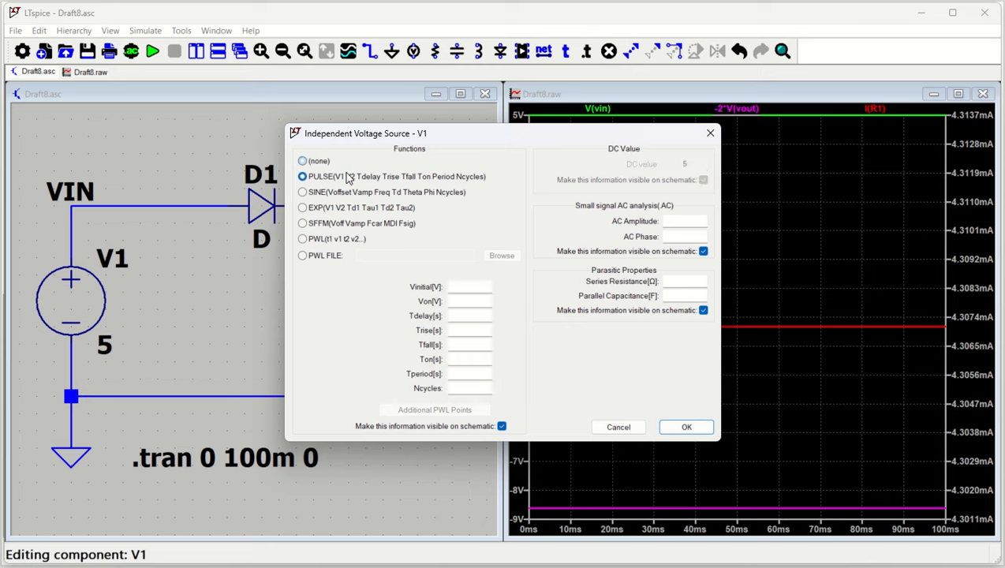
pyautogui.click(470, 287)
pyautogui.press('Tab')
pyautogui.press('Tab')
pyautogui.press('Tab')
pyautogui.press('Tab')
pyautogui.press('Tab')
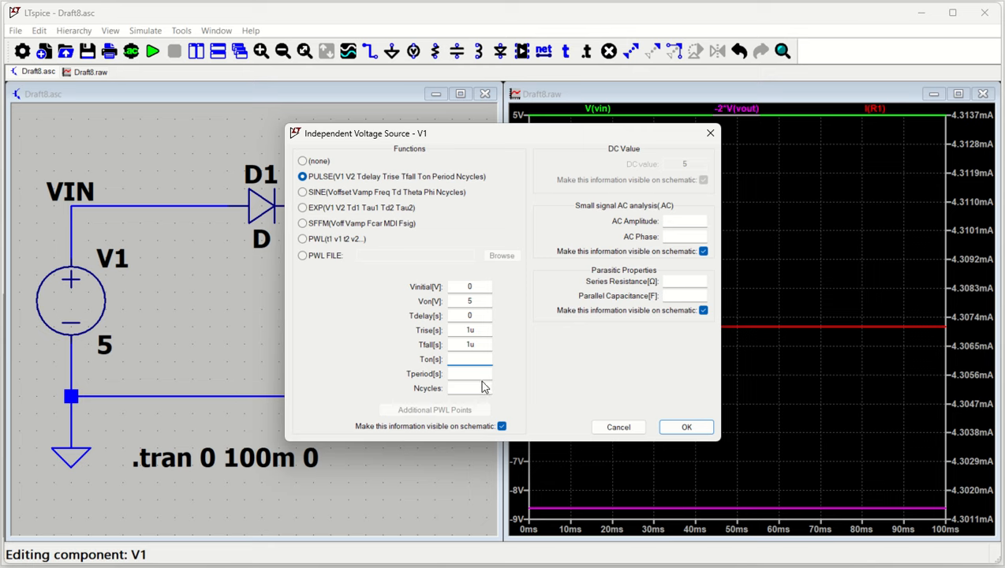
# - Set V1's pulse on-time to 10m and period to 20m, and apply the source settings
pyautogui.write('10m')
pyautogui.press('Tab')
pyautogui.write('20m')
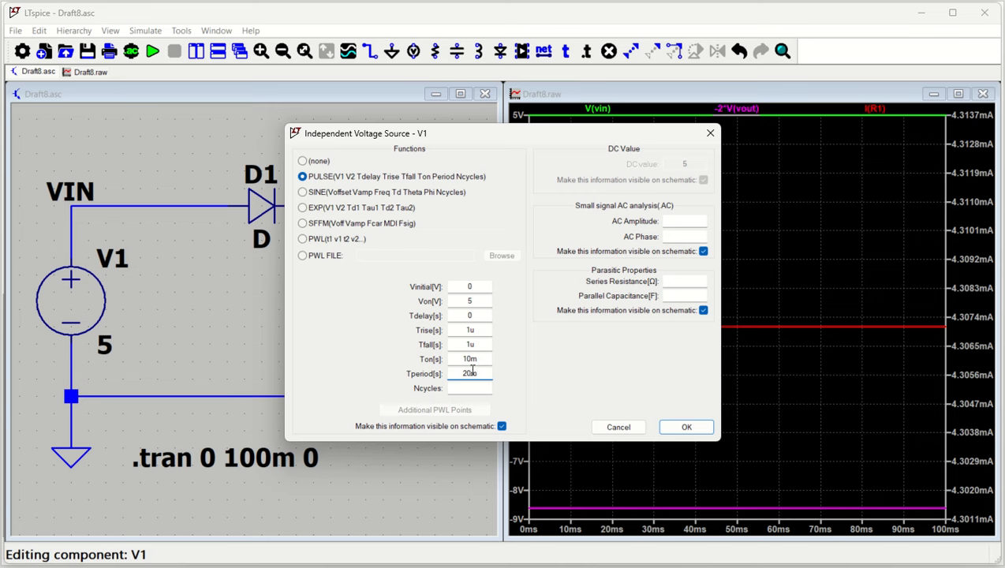
pyautogui.click(683, 428)
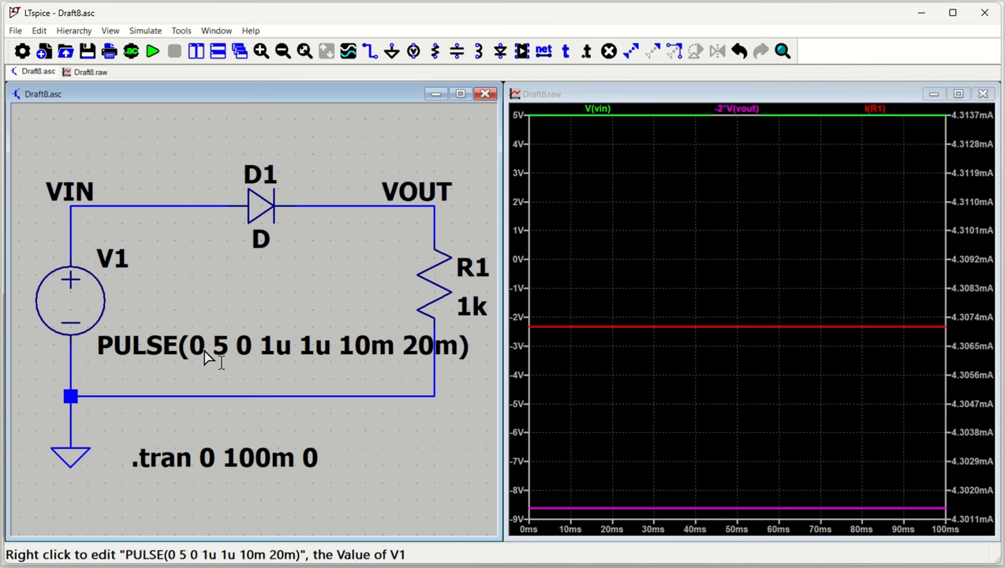
# - Review V1's pulse source settings and its value text without changing them
pyautogui.rightClick(79, 291)
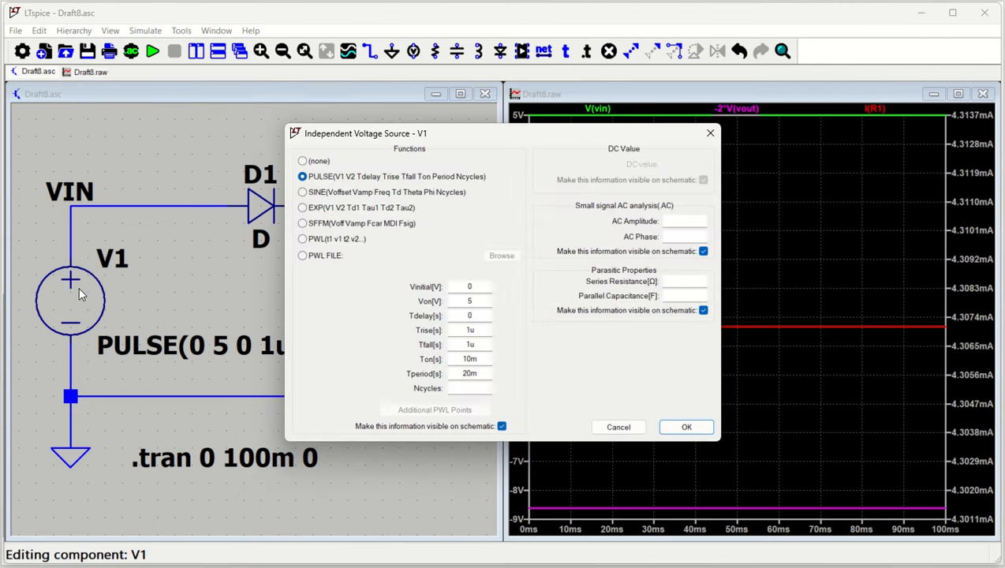
pyautogui.click(709, 133)
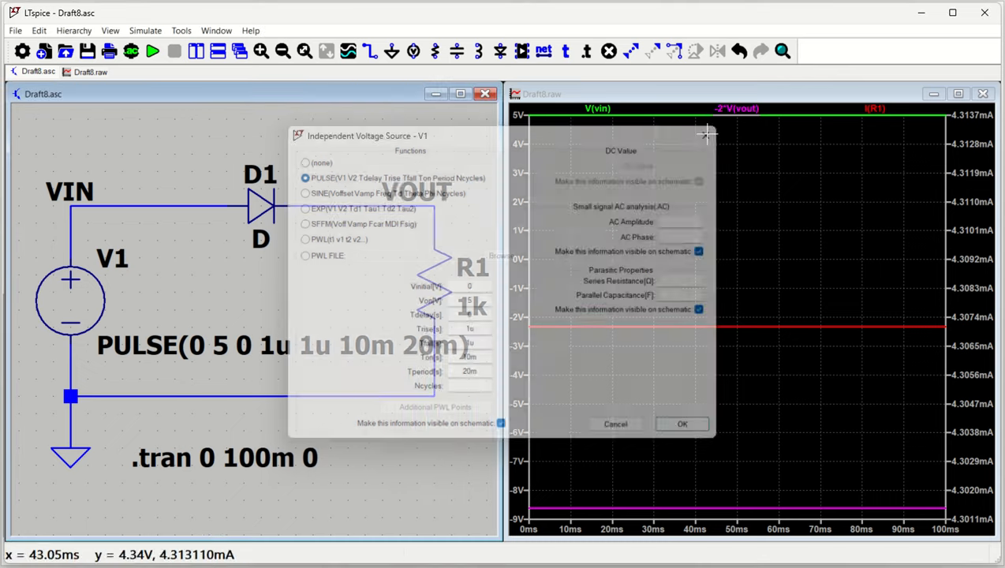
pyautogui.rightClick(138, 353)
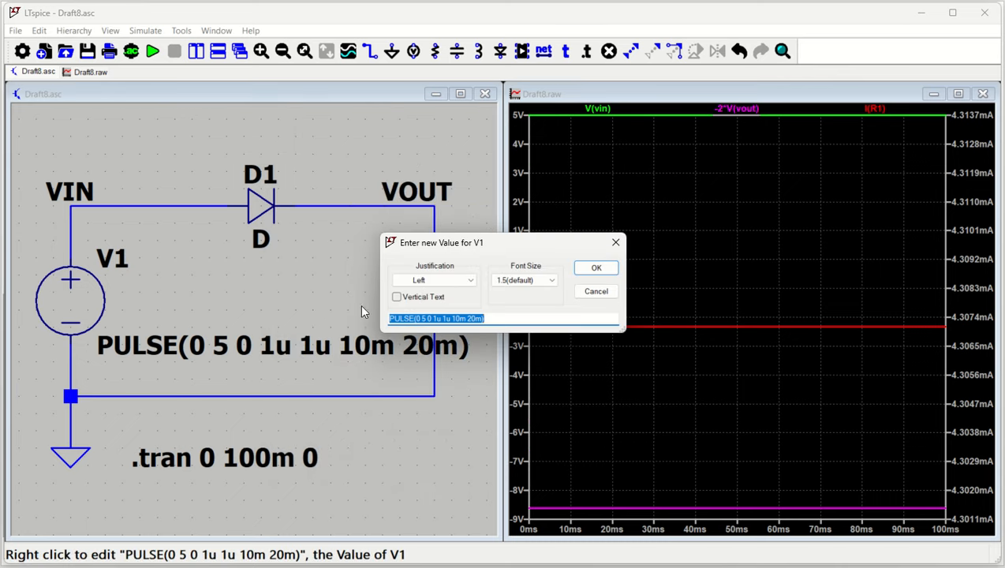
pyautogui.click(616, 243)
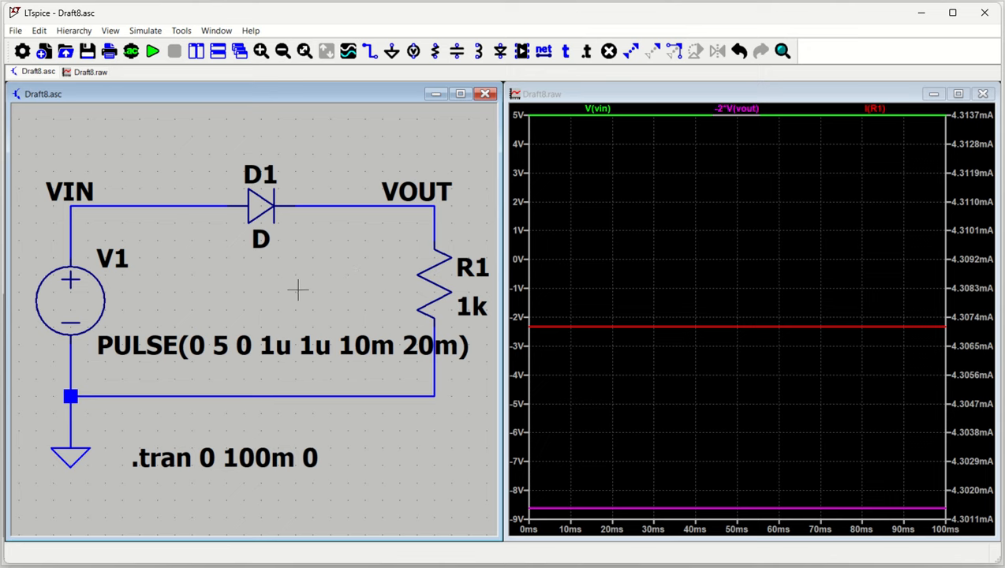
# - Set the justification of diode D1's value label to Left
pyautogui.scroll(-4, 298, 289)
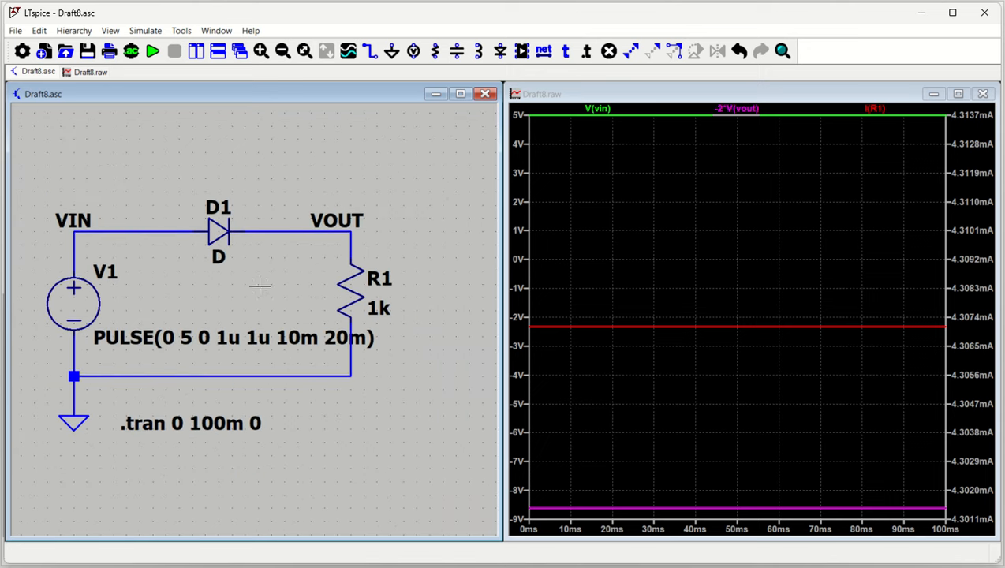
pyautogui.rightClick(220, 269)
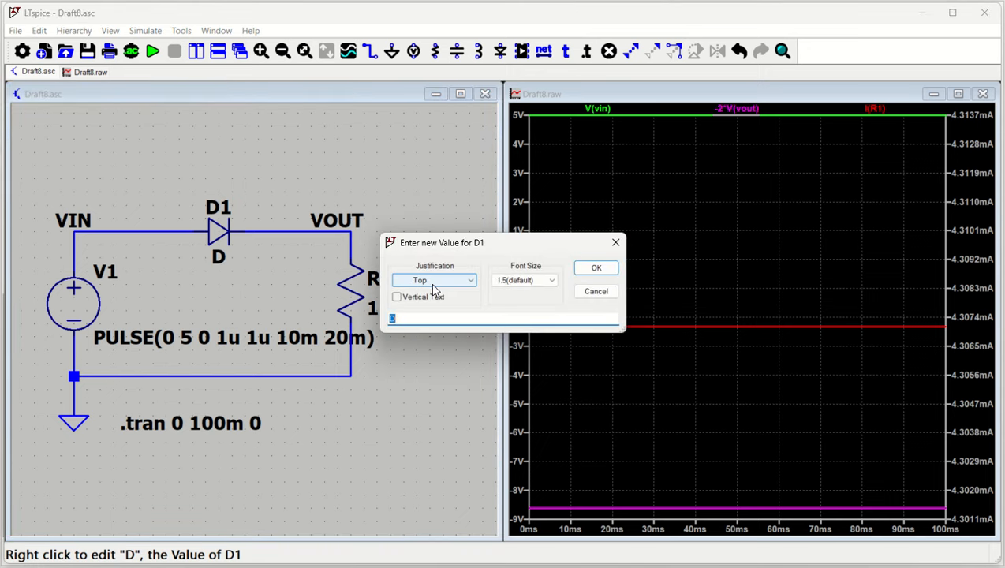
pyautogui.click(462, 285)
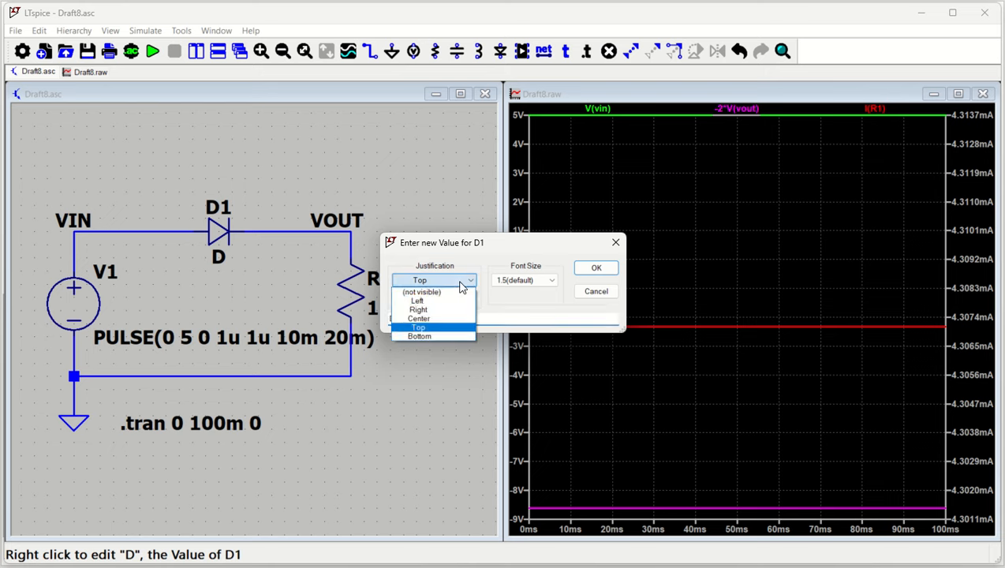
pyautogui.click(435, 302)
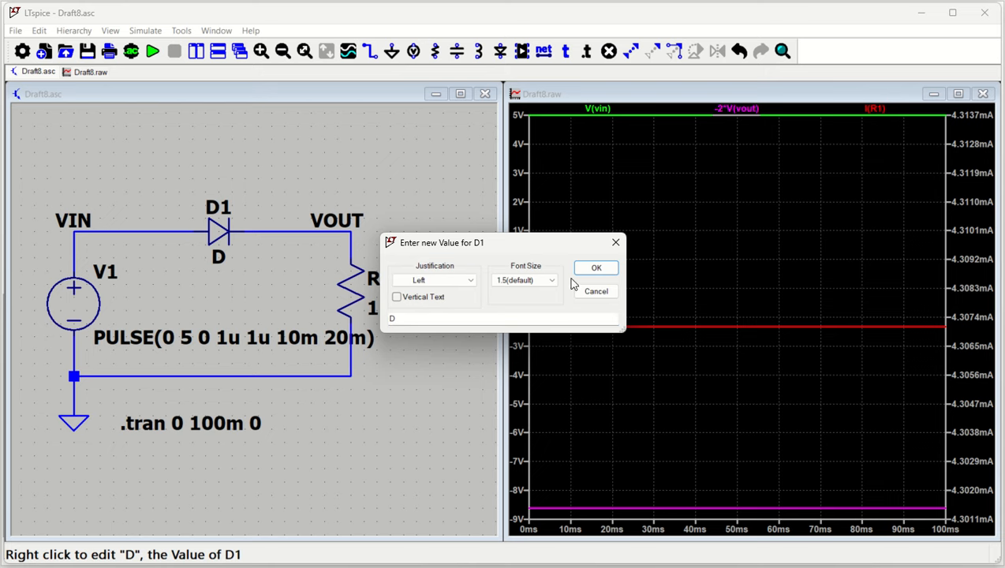
pyautogui.click(596, 268)
# - Set the justification of diode D1's value label to Bottom
pyautogui.rightClick(215, 267)
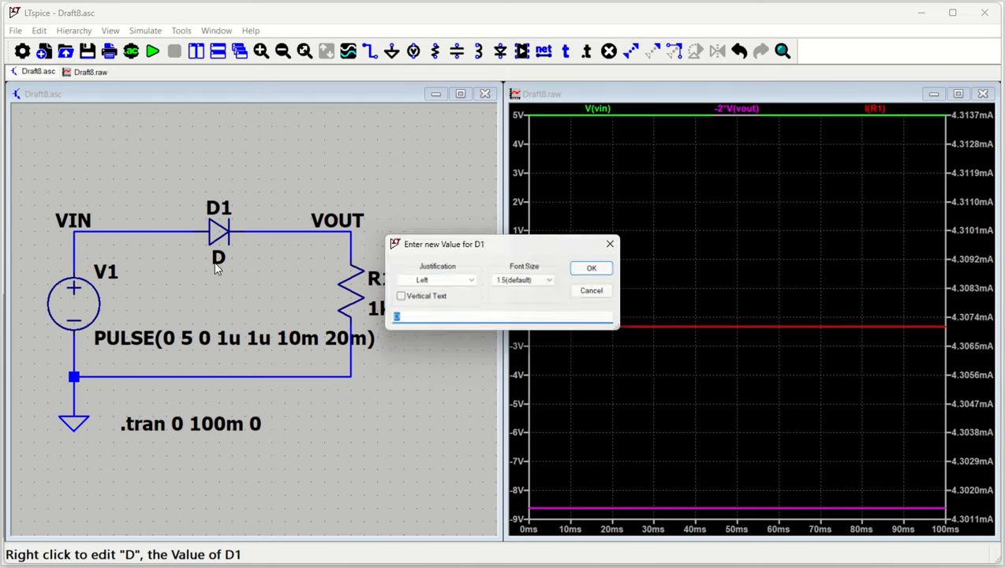
pyautogui.click(471, 286)
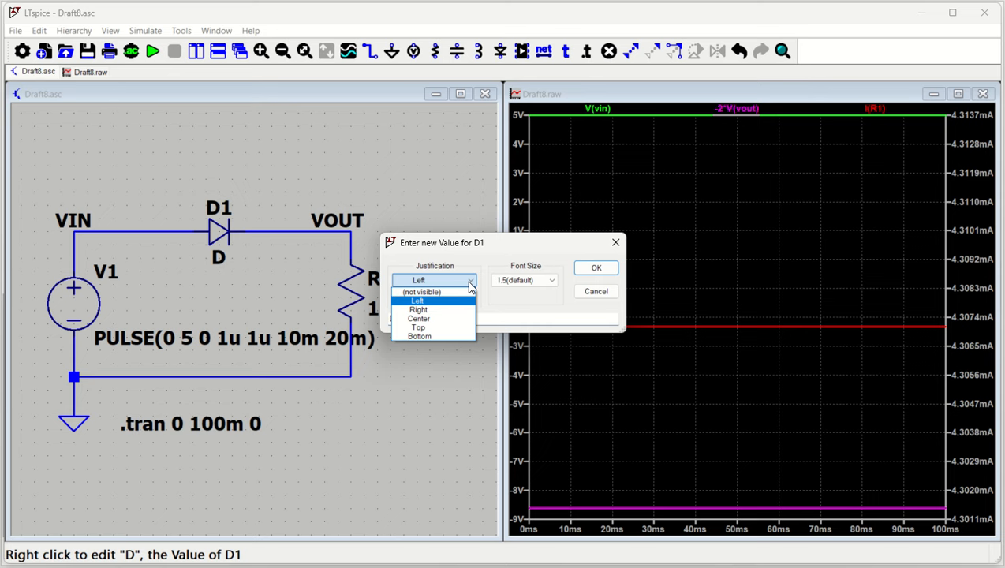
pyautogui.click(440, 336)
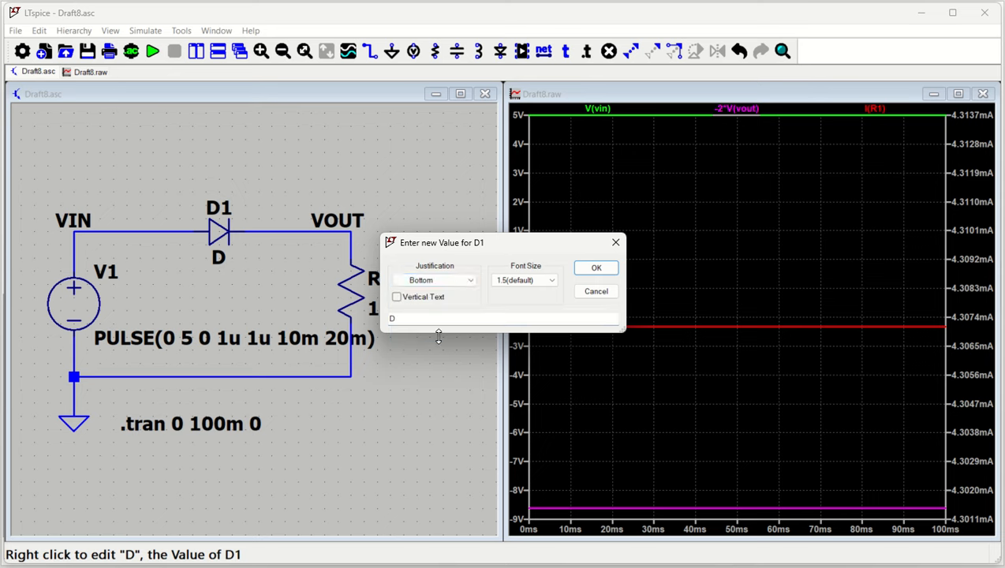
pyautogui.click(594, 271)
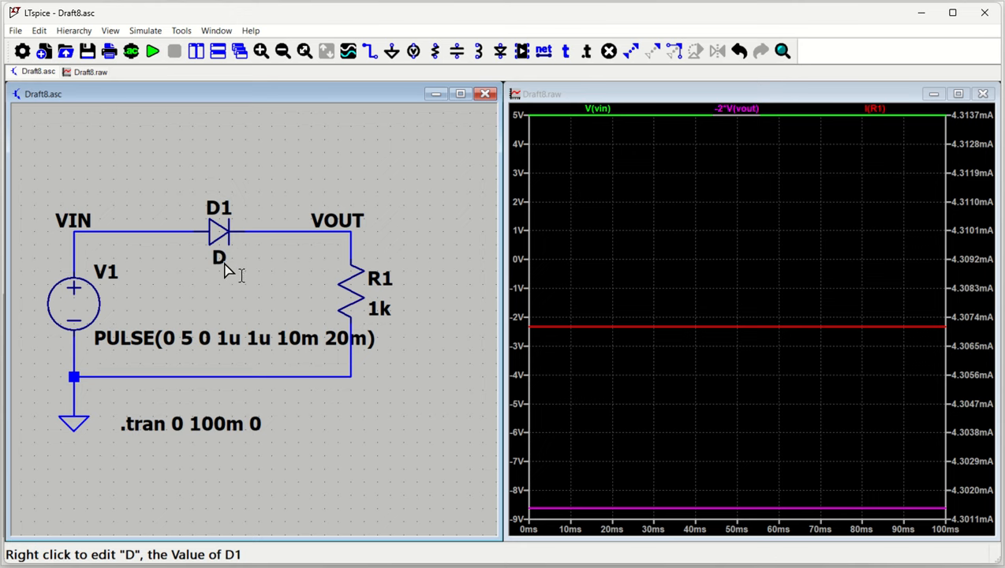
# - Display V1's PULSE value label as vertical text
pyautogui.rightClick(213, 344)
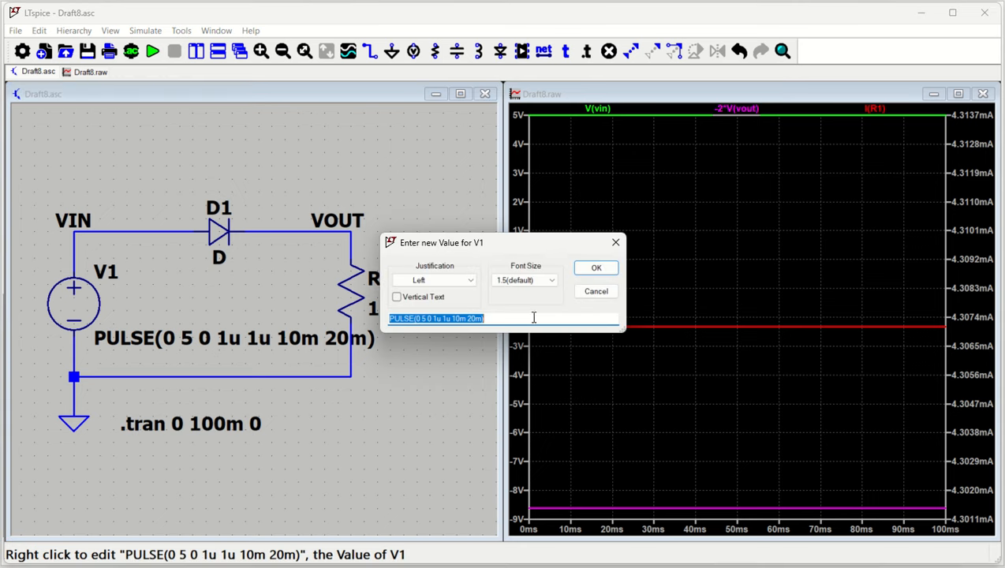
pyautogui.click(398, 299)
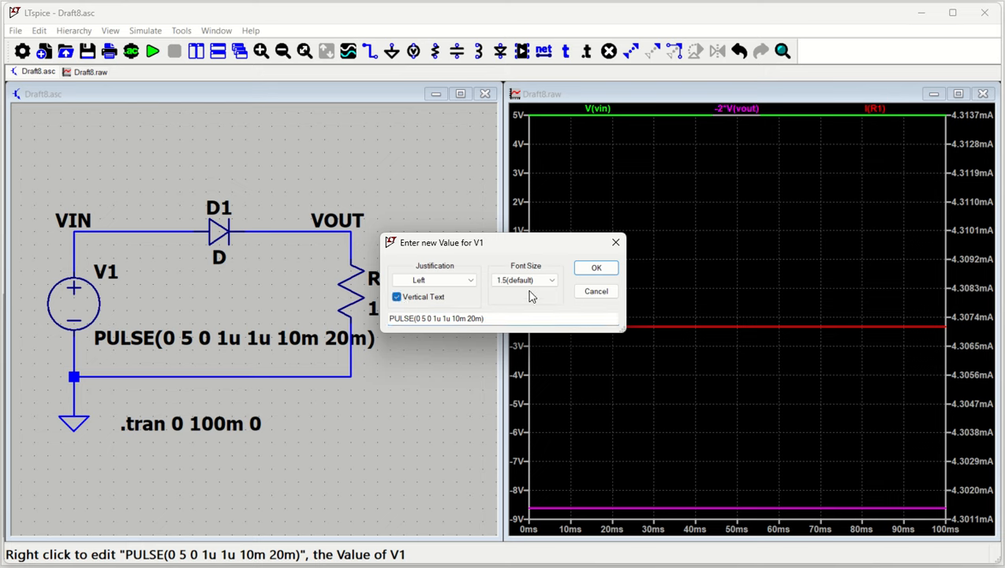
pyautogui.click(595, 267)
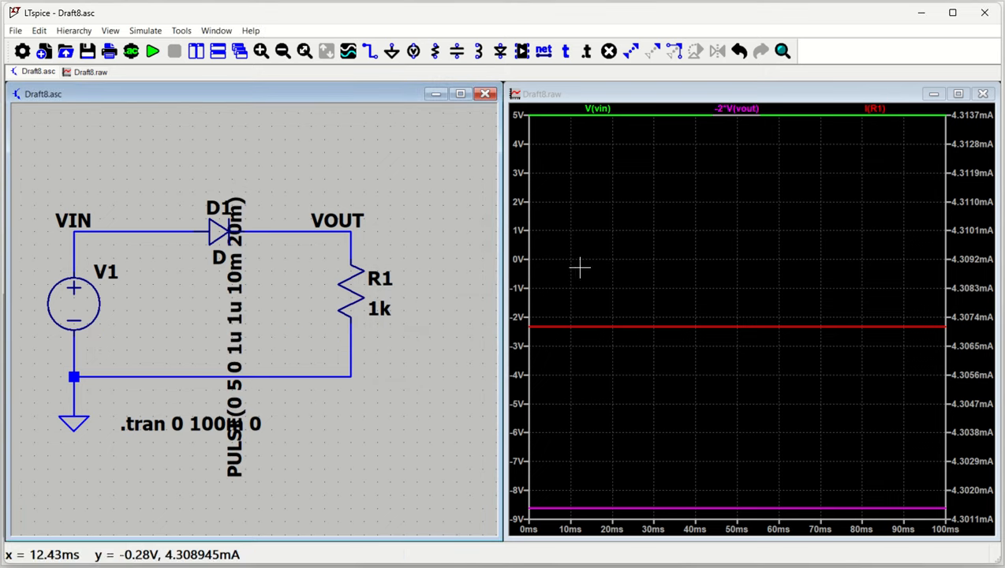
# - Turn off vertical text for V1's PULSE value label and set its justification to Right
pyautogui.rightClick(236, 331)
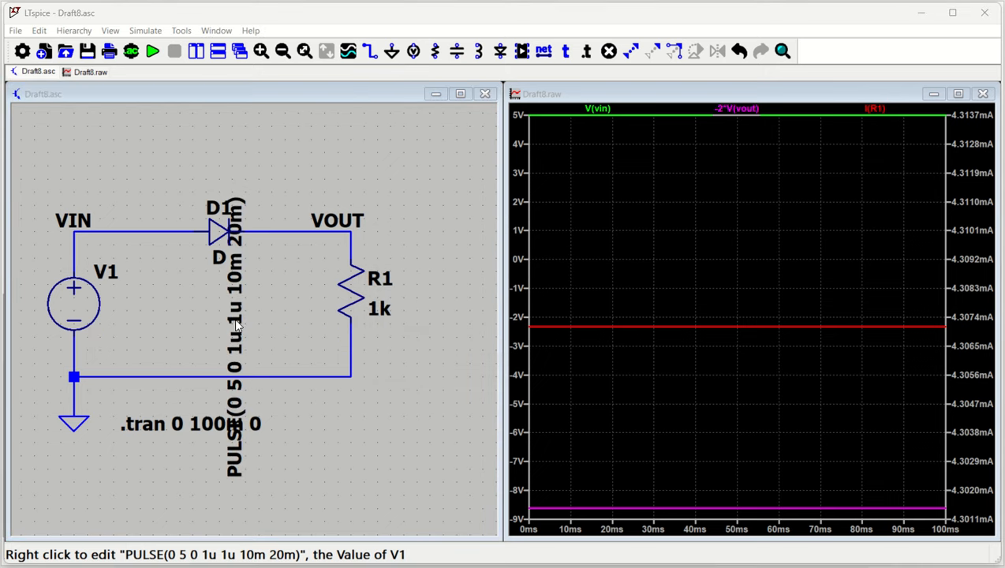
pyautogui.click(398, 299)
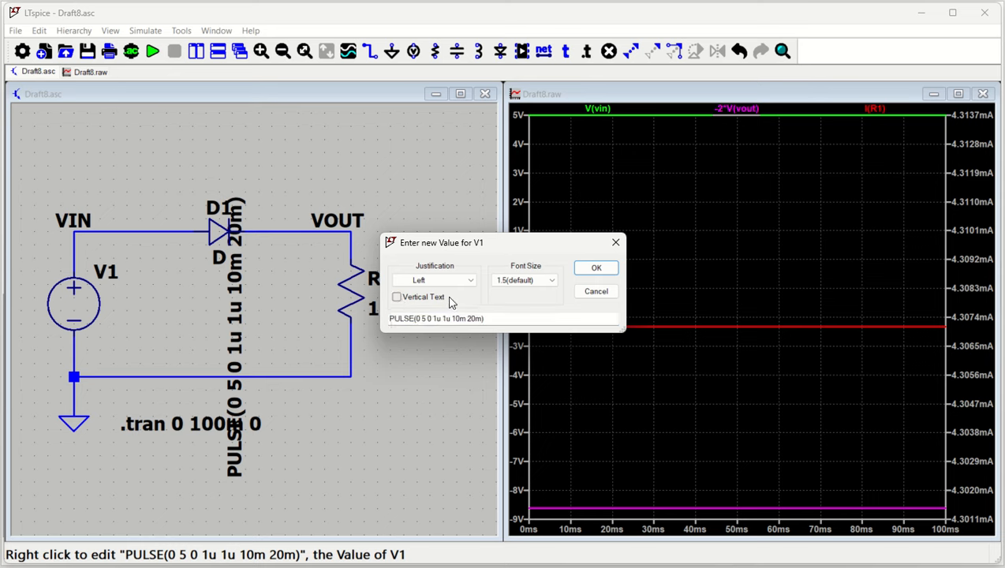
pyautogui.click(460, 281)
pyautogui.click(436, 319)
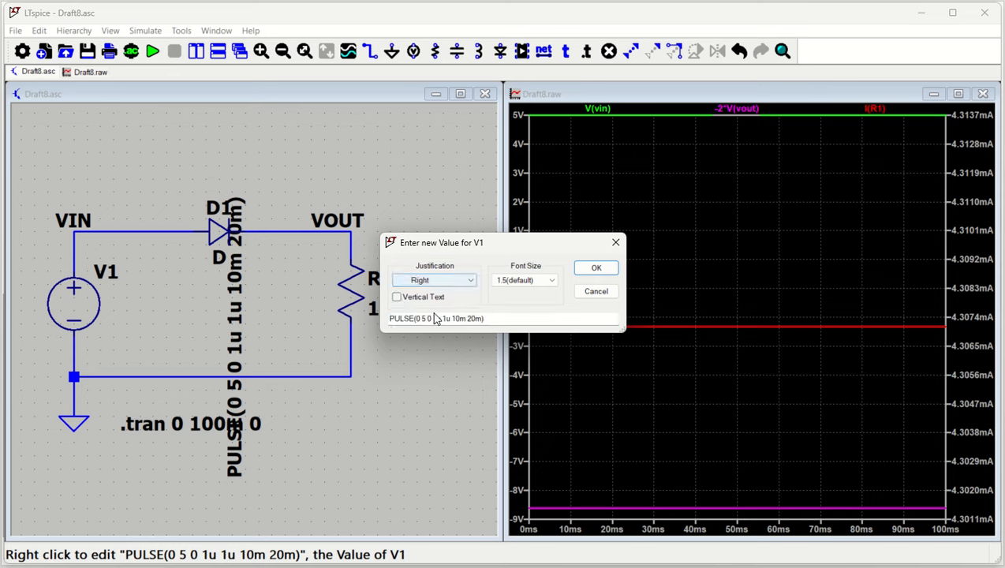
pyautogui.click(596, 267)
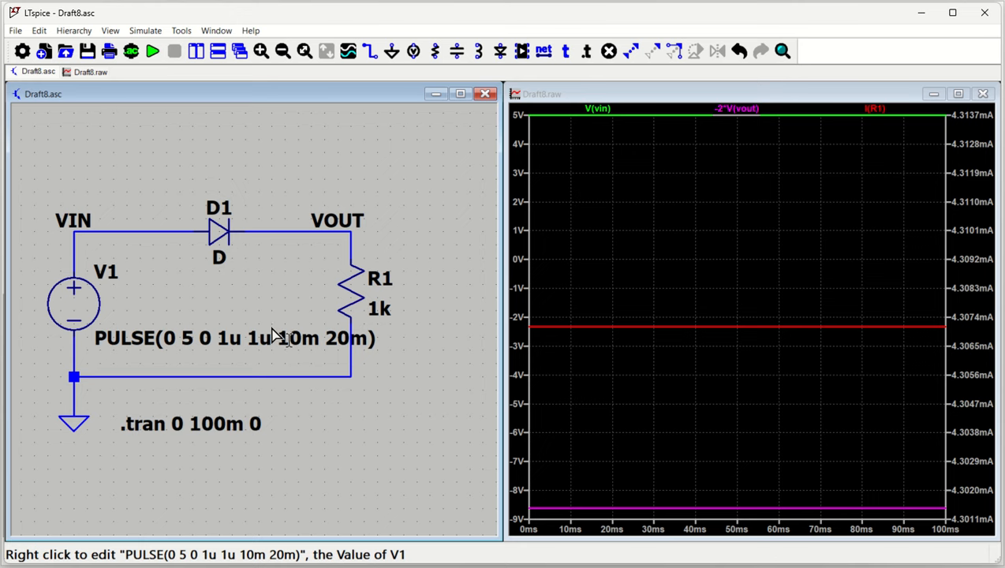
# - Try hiding V1's PULSE value label with the (not visible) justification, and undo that change
pyautogui.rightClick(140, 339)
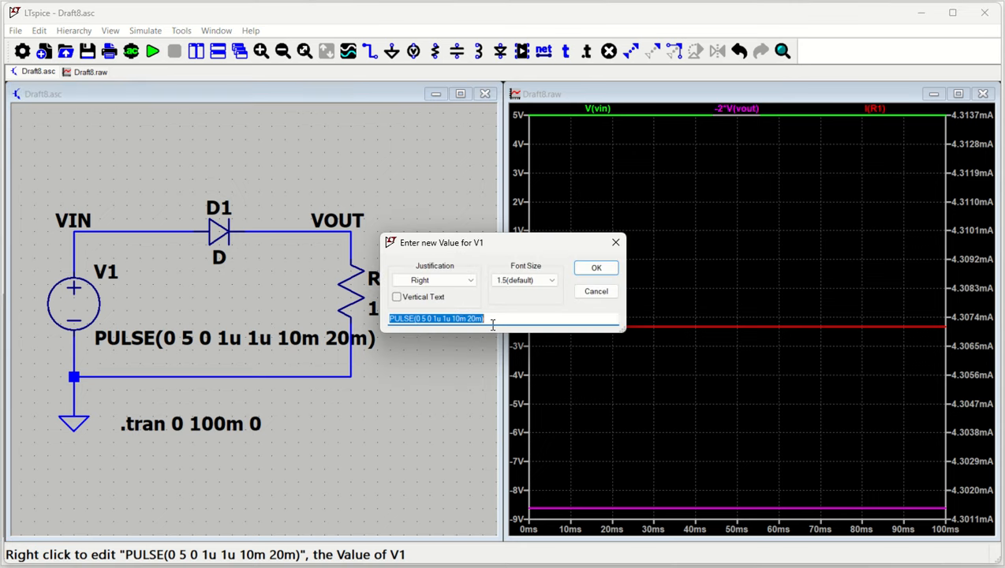
pyautogui.click(459, 282)
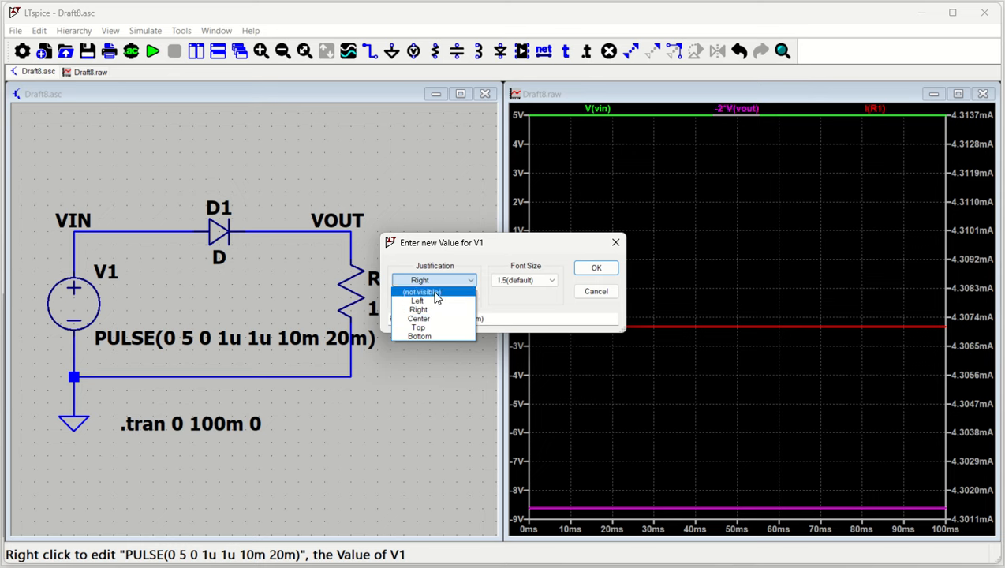
pyautogui.click(438, 292)
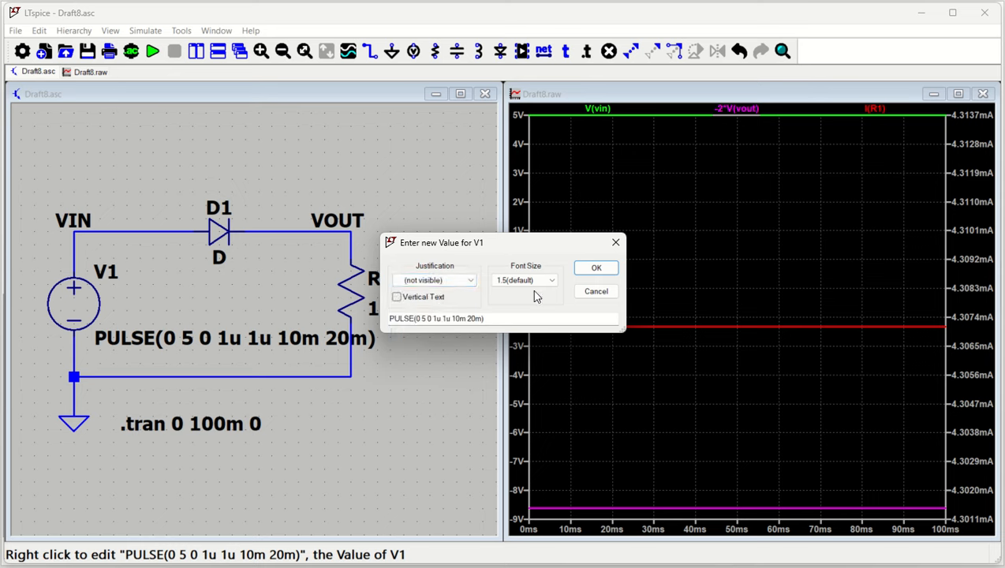
pyautogui.click(595, 269)
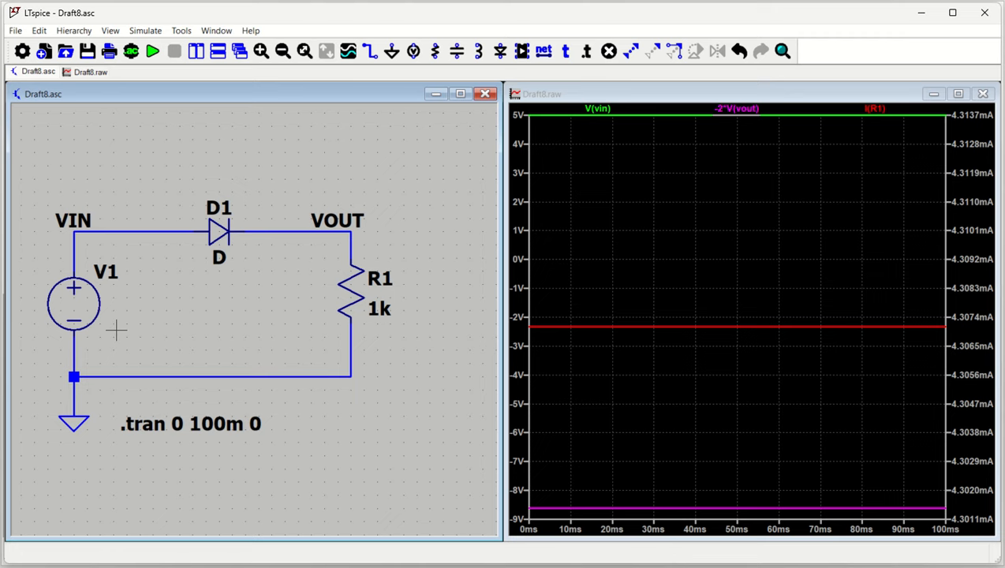
pyautogui.hotkey('ctrl', 'z')
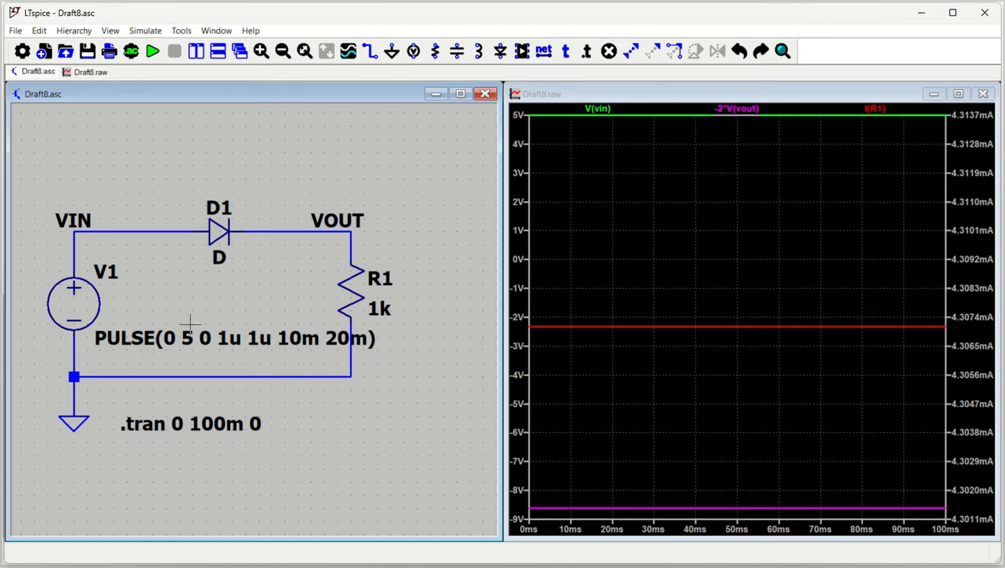
# - Run the simulation with the pulse source and delete the -2*V(vout) trace from the plot
pyautogui.click(154, 51)
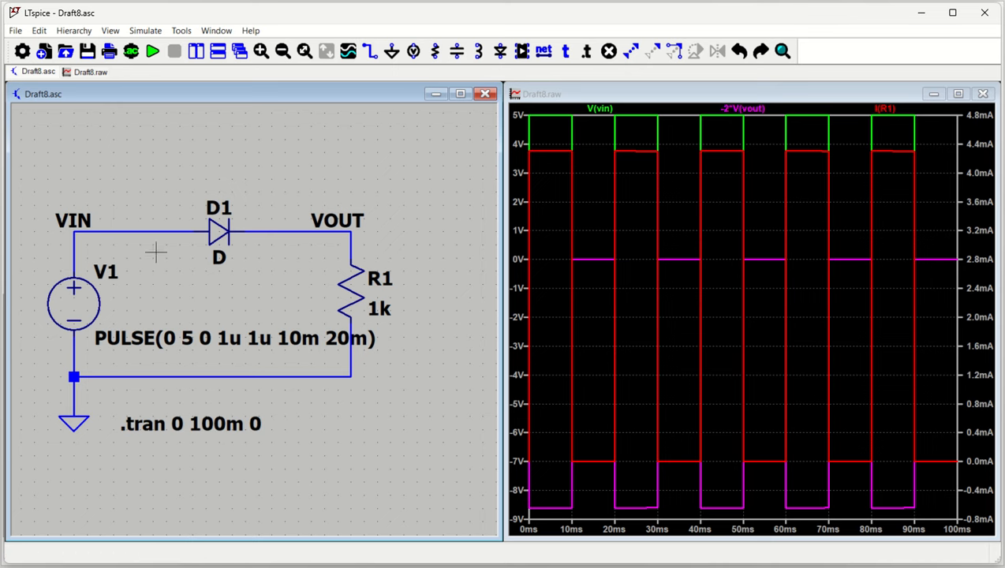
pyautogui.click(747, 118)
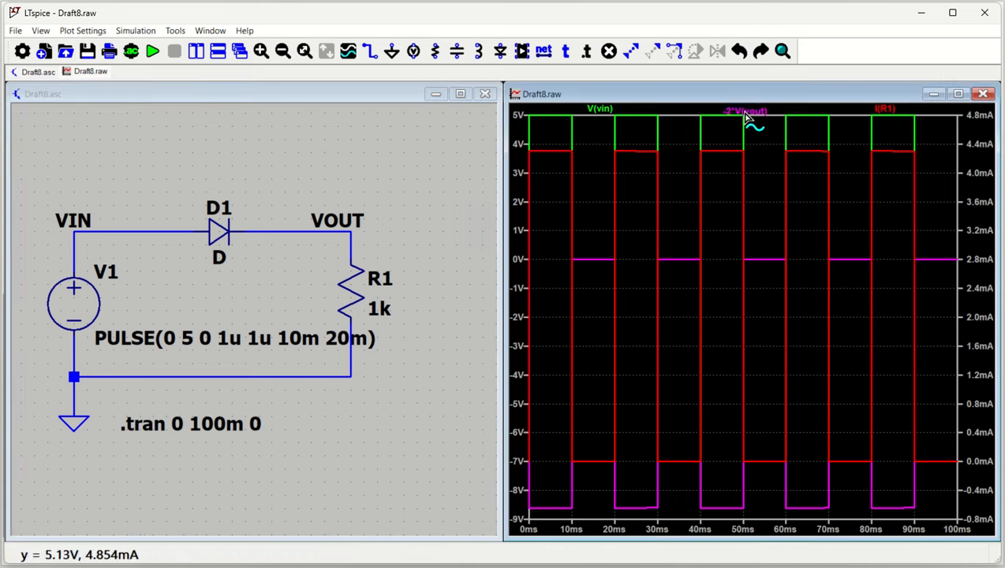
pyautogui.click(396, 356)
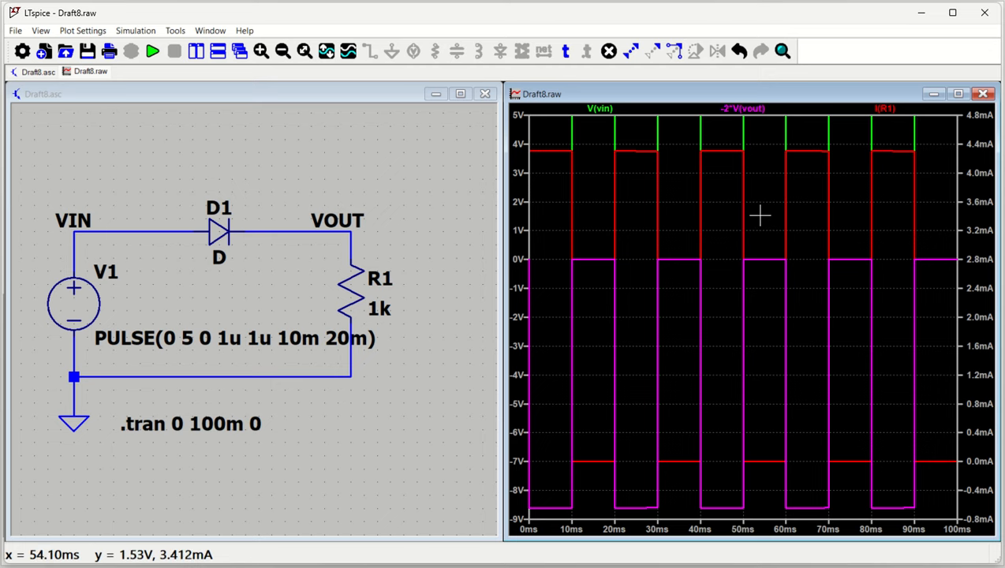
pyautogui.press('Delete')
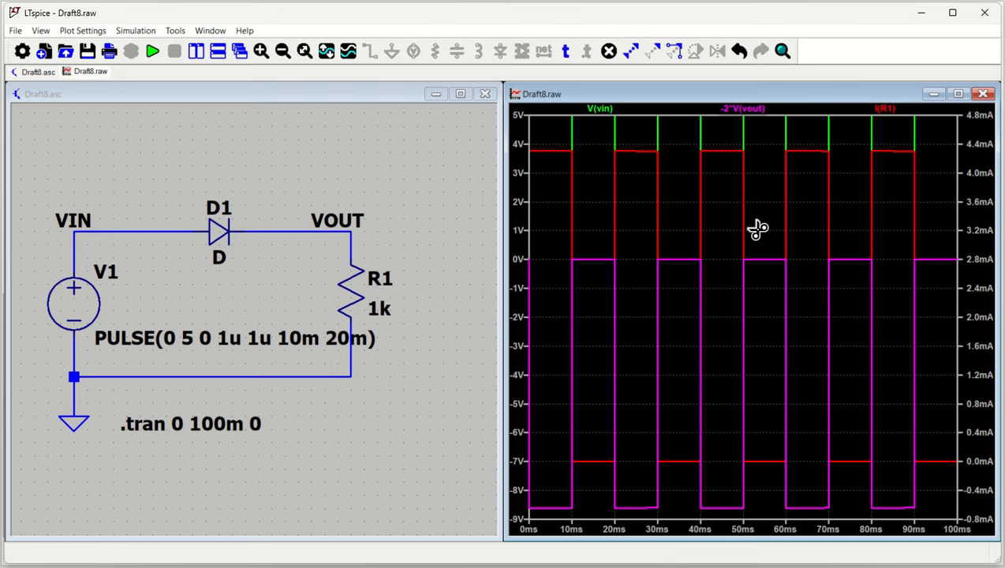
pyautogui.click(750, 109)
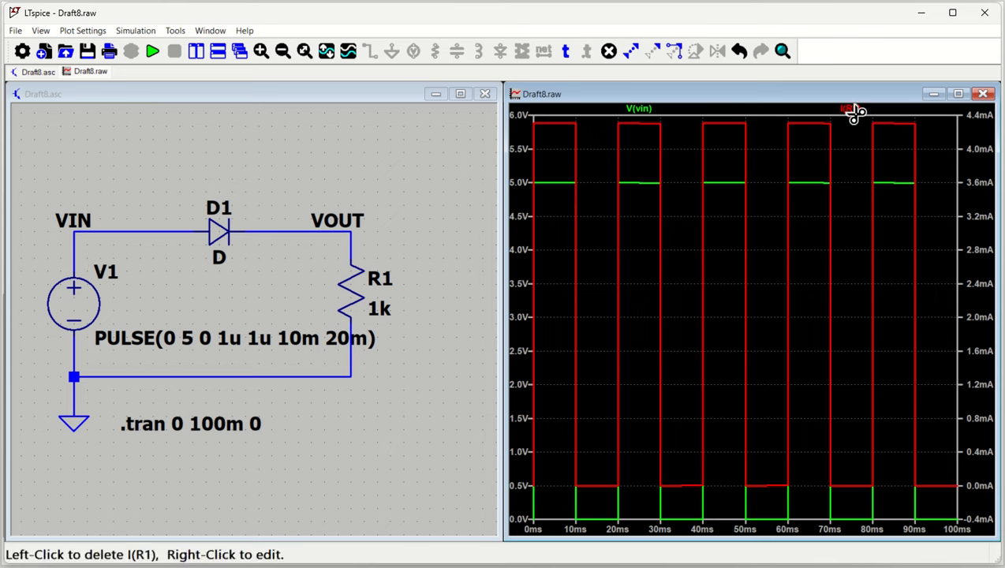
pyautogui.press('Escape')
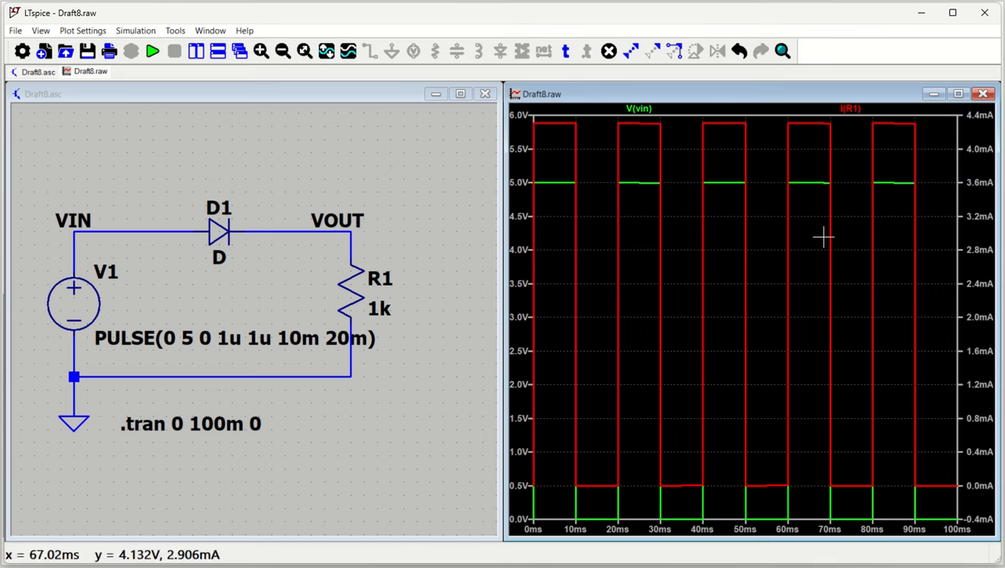
# - Replace the plotted traces with V(vin) alone, and add V(vout), the D1 current and the R1 current
pyautogui.click(431, 259)
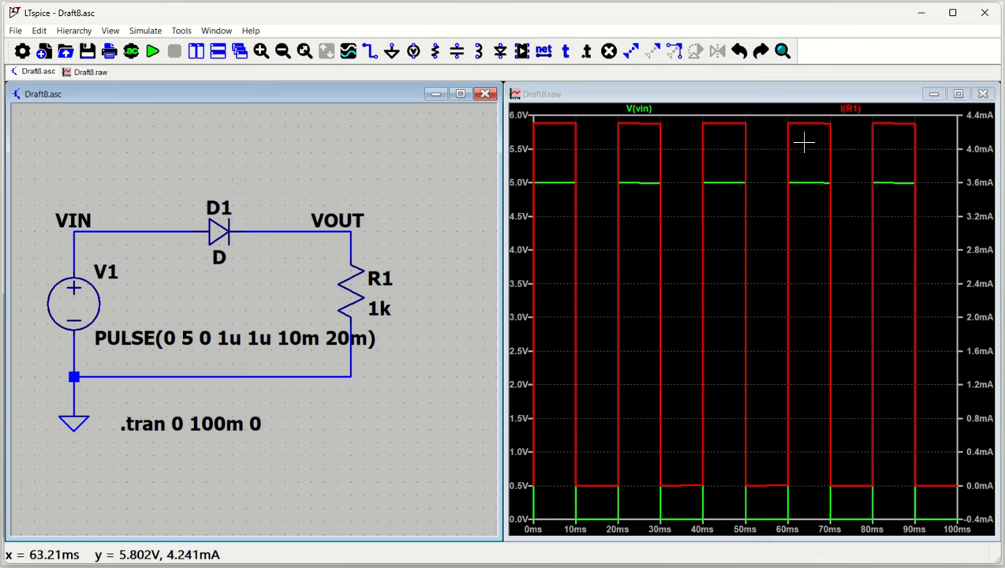
pyautogui.click(146, 230)
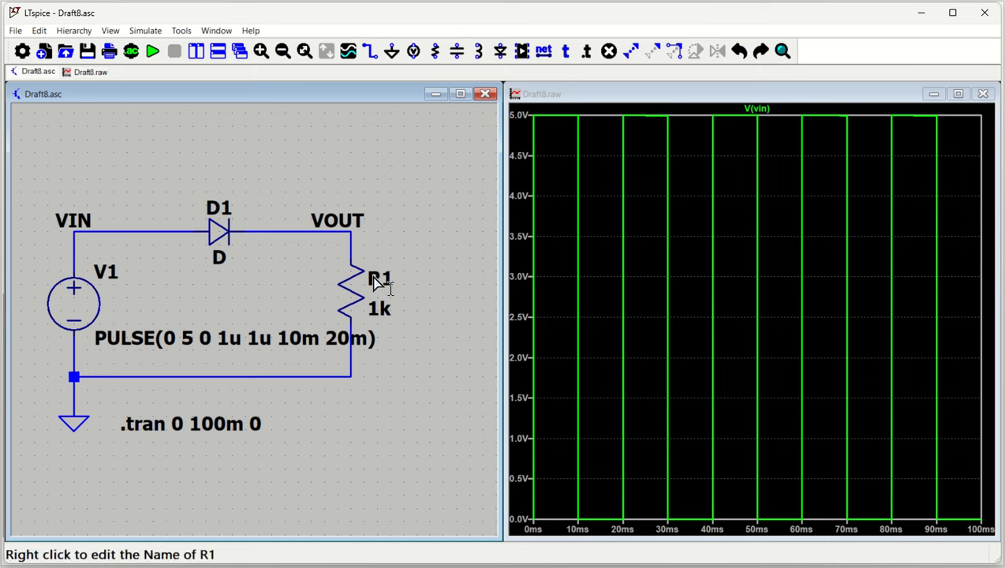
pyautogui.click(300, 231)
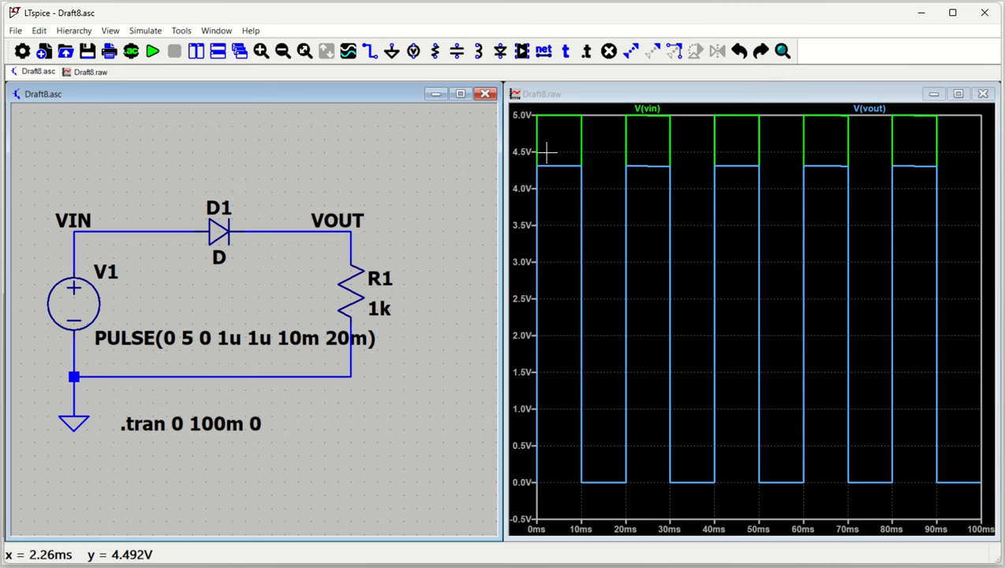
pyautogui.click(215, 230)
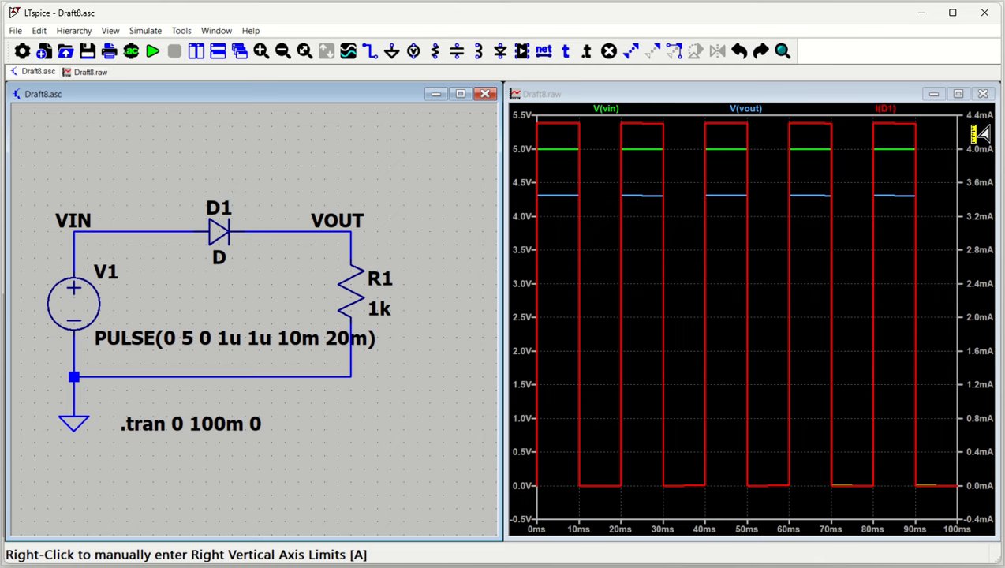
pyautogui.click(355, 290)
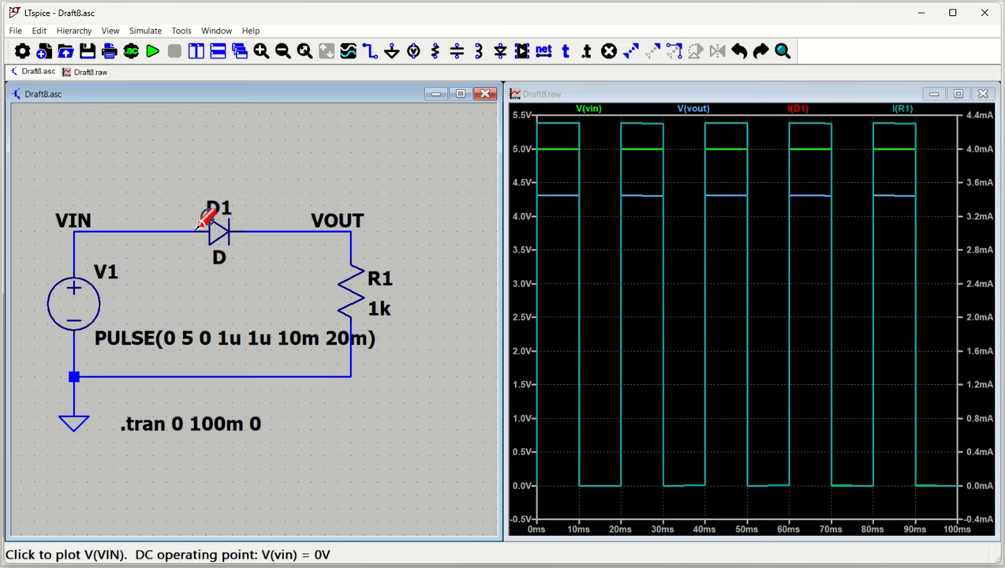
# - Plot R1's power dissipation, read the V(VOUT)*I(R1) trace with a cursor, and return to the schematic
pyautogui.keyDown('alt'); pyautogui.click(351, 292); pyautogui.keyUp('alt')
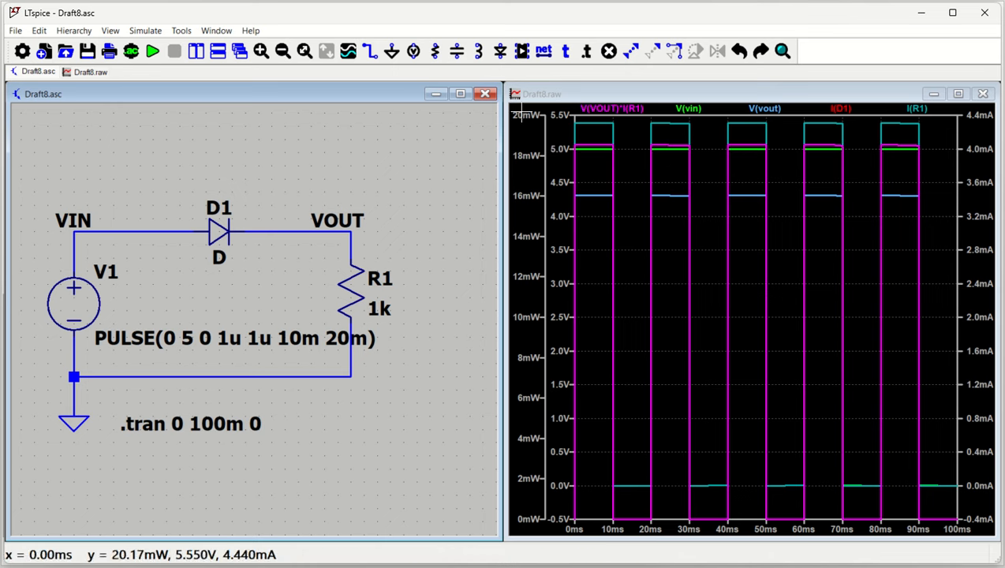
pyautogui.click(605, 117)
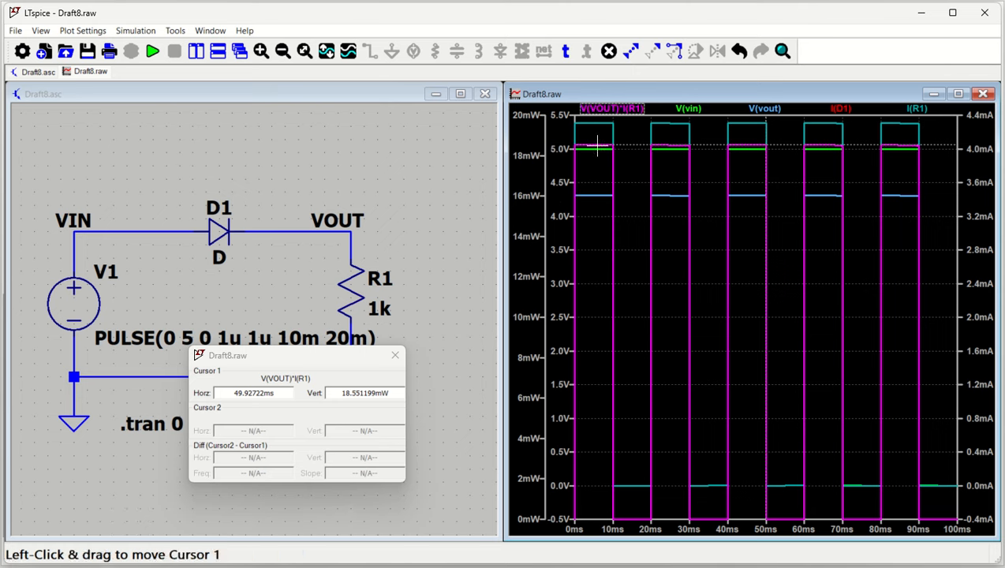
pyautogui.click(398, 354)
pyautogui.click(431, 330)
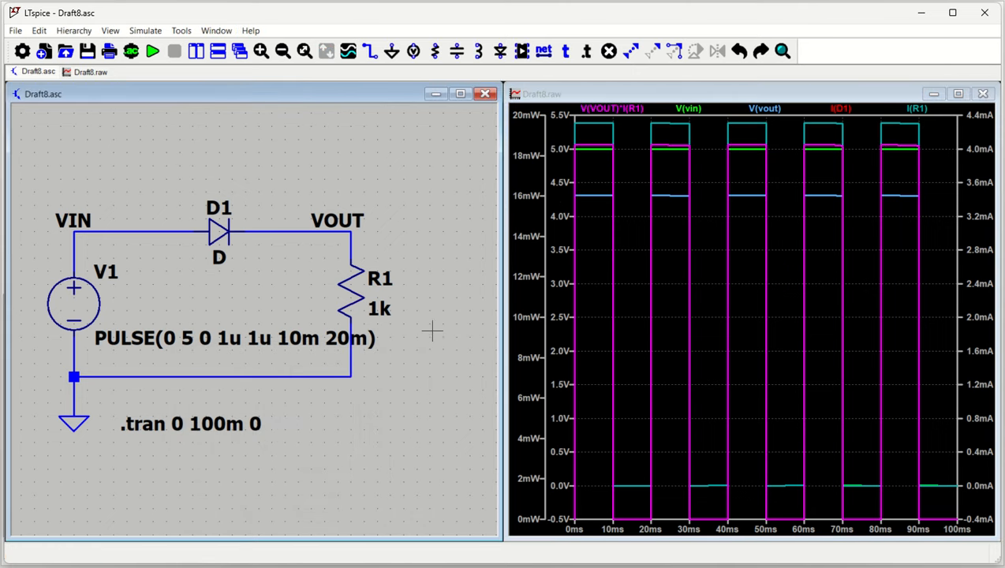
# - Maximize the schematic window and place a voltage source beside the circuit with a ground symbol below it
pyautogui.click(456, 95)
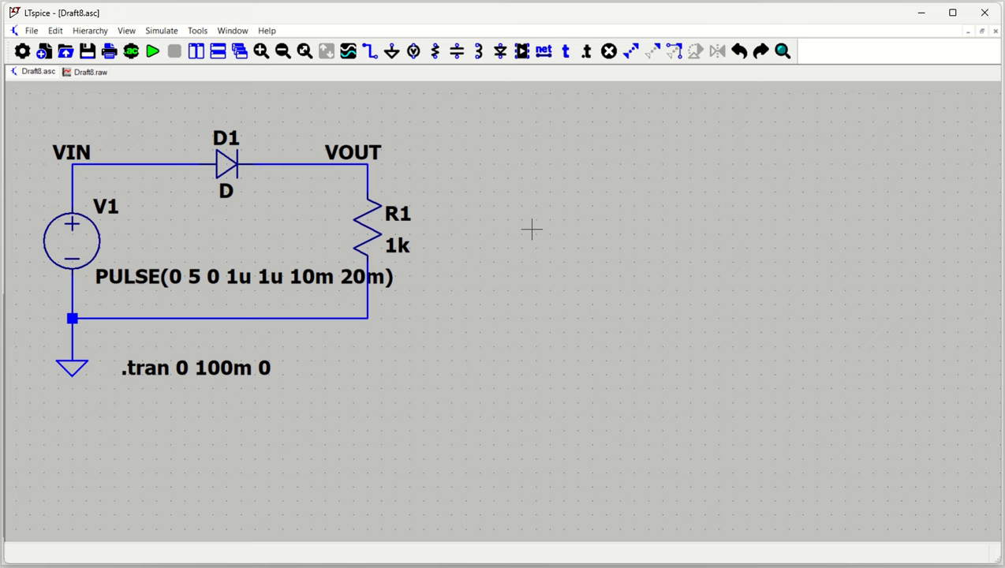
pyautogui.press('v')
pyautogui.click(480, 171)
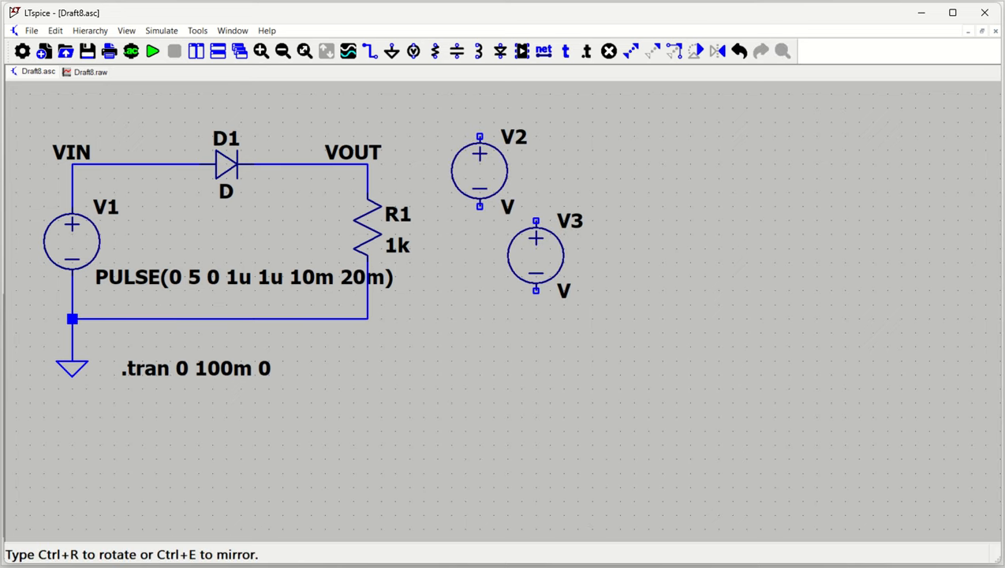
pyautogui.press('g')
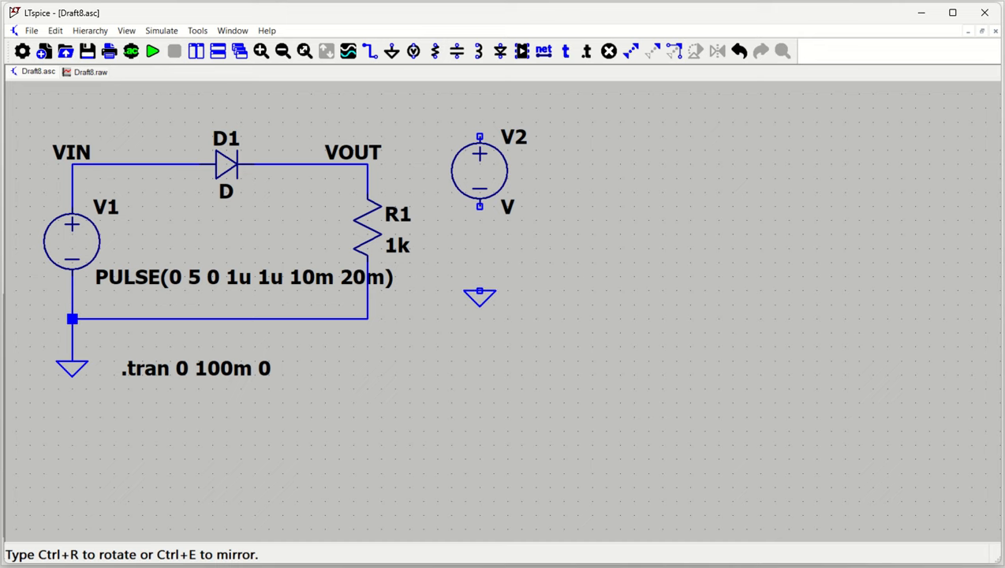
pyautogui.click(479, 292)
# - Place a diode to the right of voltage source V2 and a resistor below and between them
pyautogui.press('d')
pyautogui.click(648, 163)
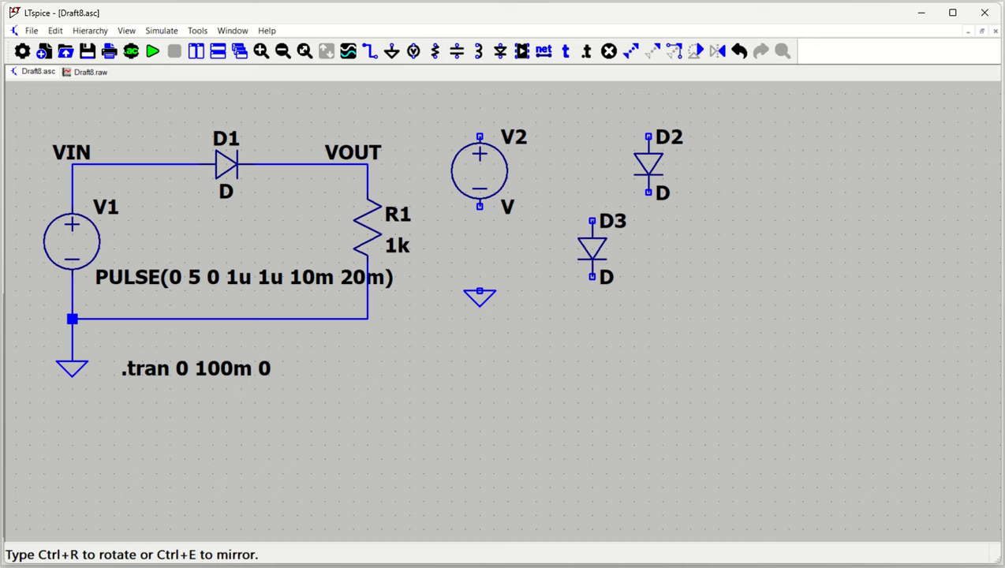
pyautogui.press('r')
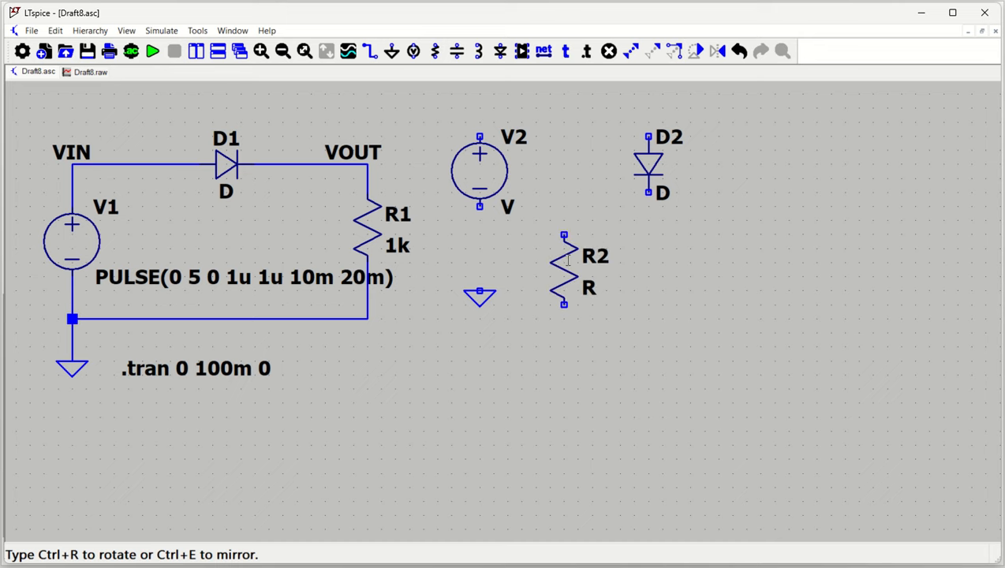
pyautogui.click(564, 269)
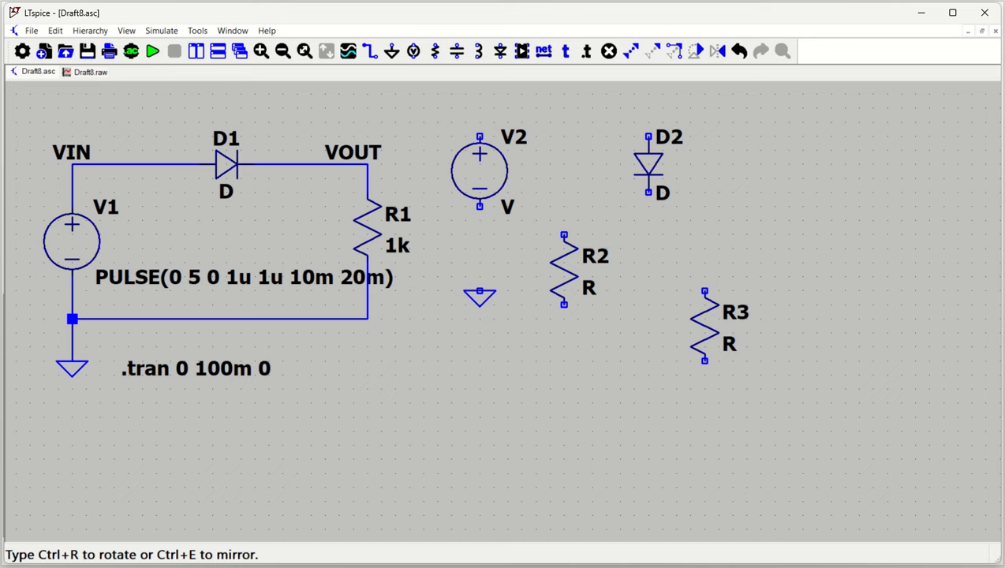
# - Place a capacitor below diode D2 and an inductor to the right of them
pyautogui.press('c')
pyautogui.click(649, 263)
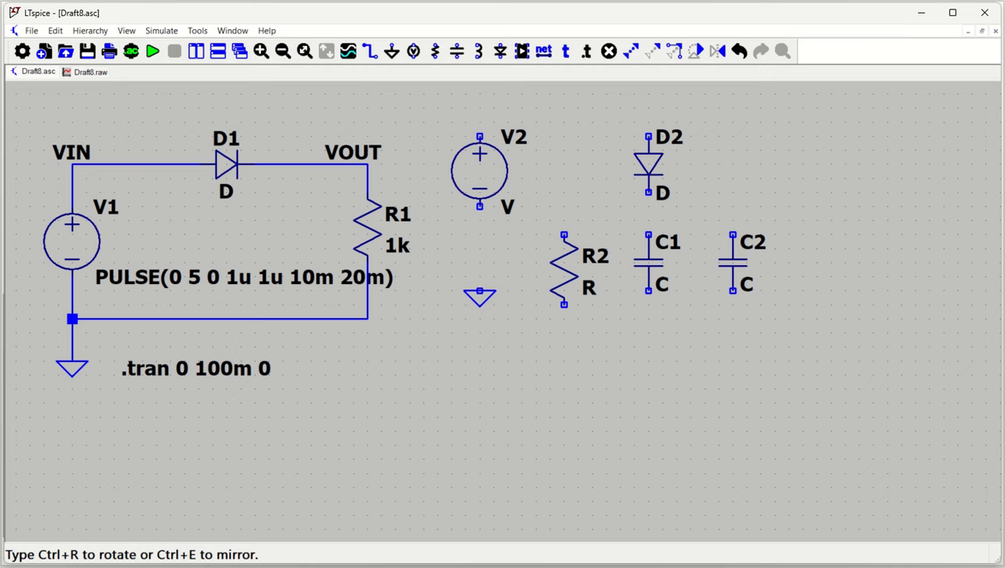
pyautogui.press('l')
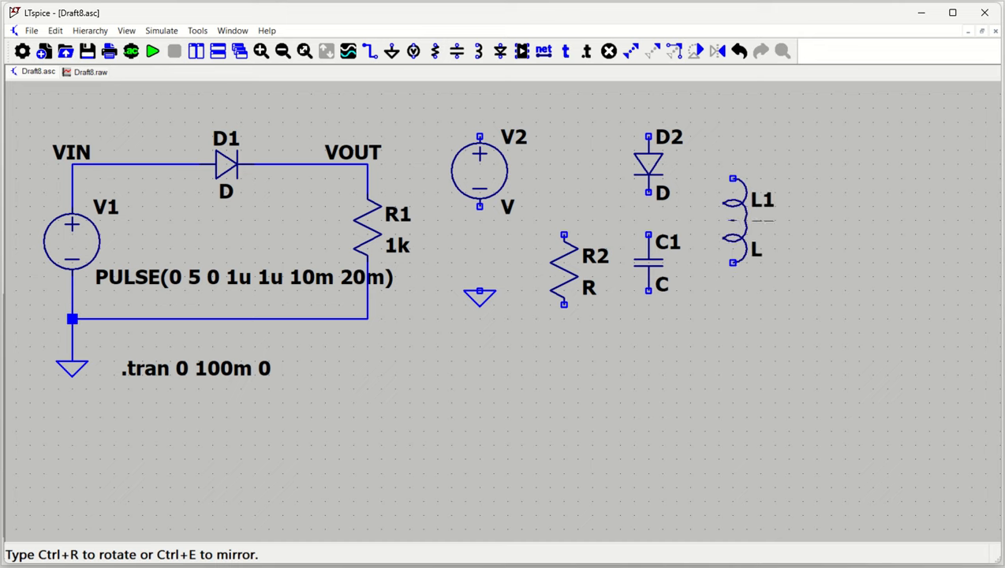
pyautogui.click(733, 193)
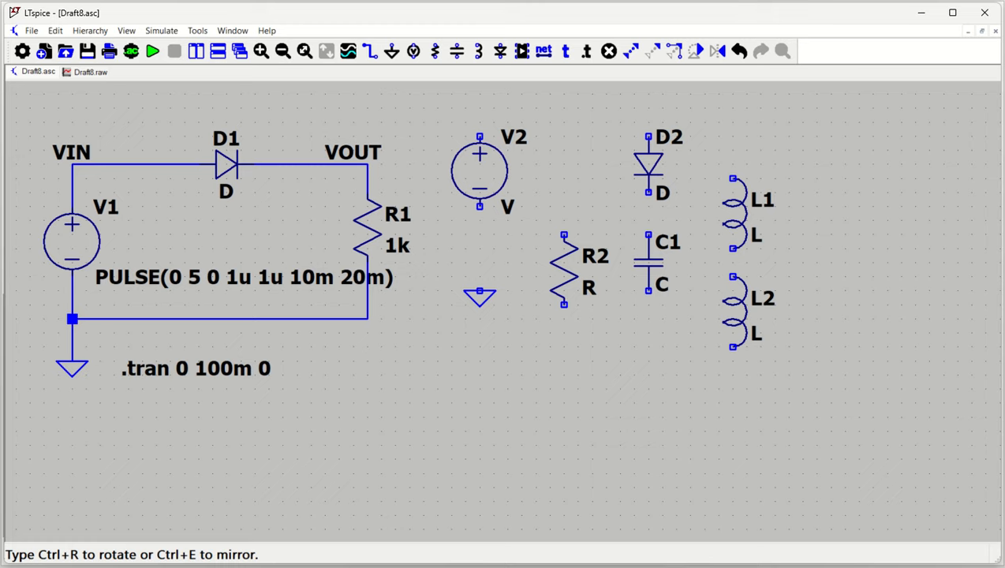
# - Find the pnp transistor in the component library and place it below the unconnected ground symbol
pyautogui.click(550, 105)
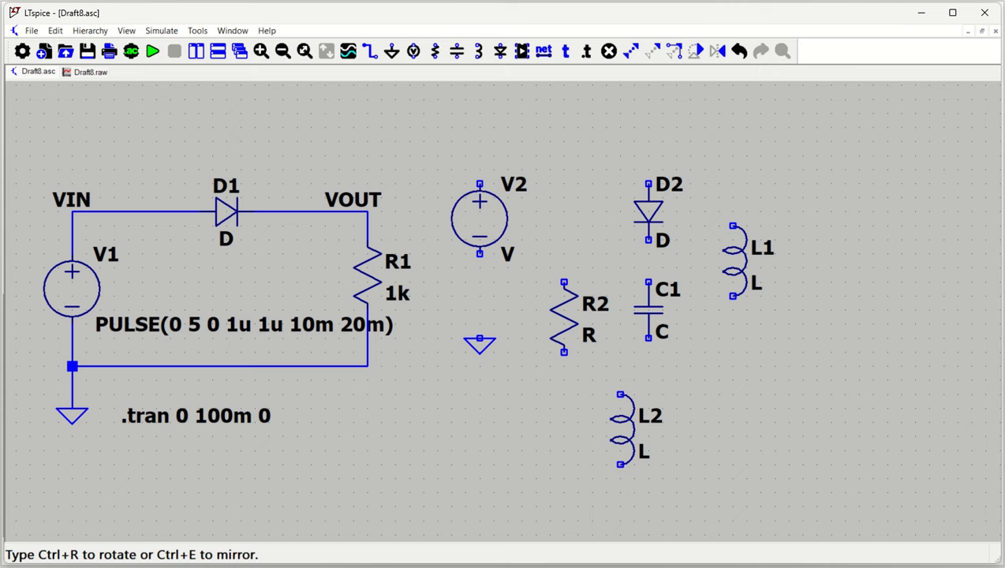
pyautogui.press('F2')
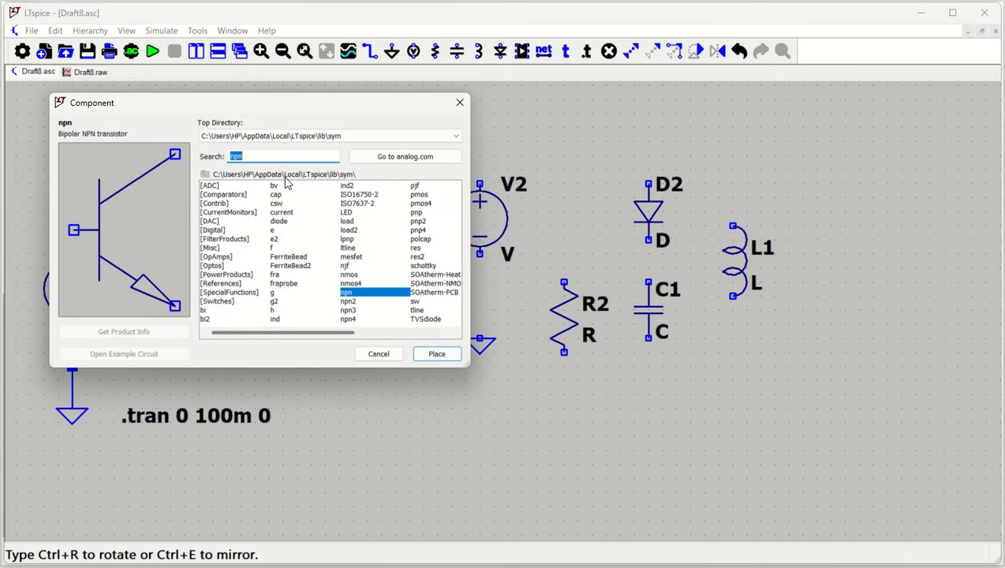
pyautogui.write('pnp')
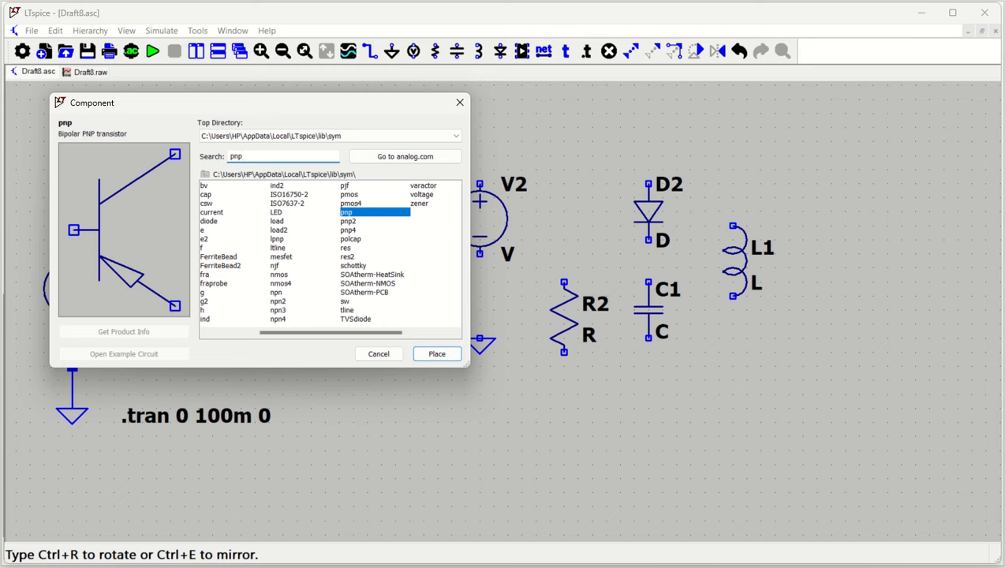
pyautogui.press('Return')
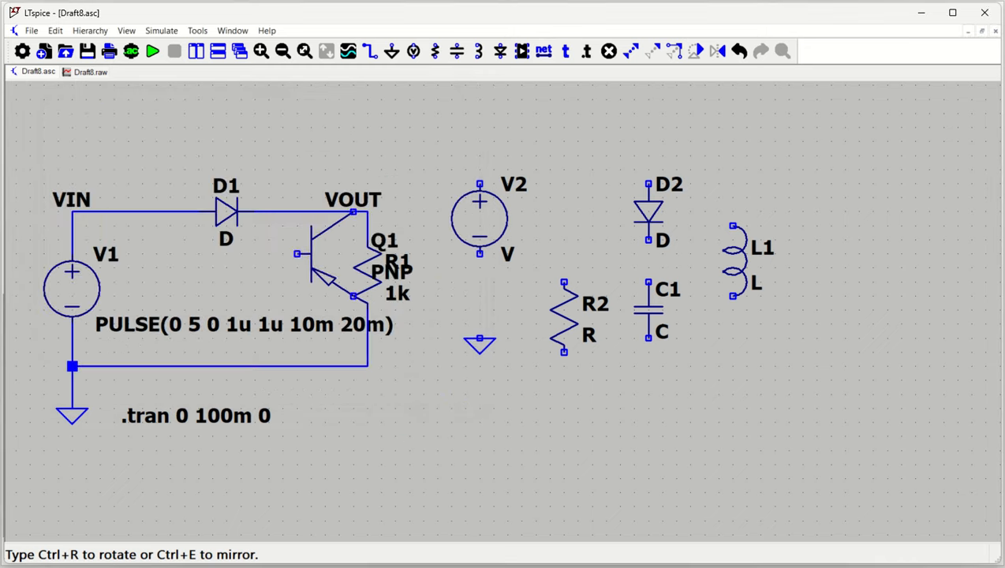
pyautogui.click(451, 422)
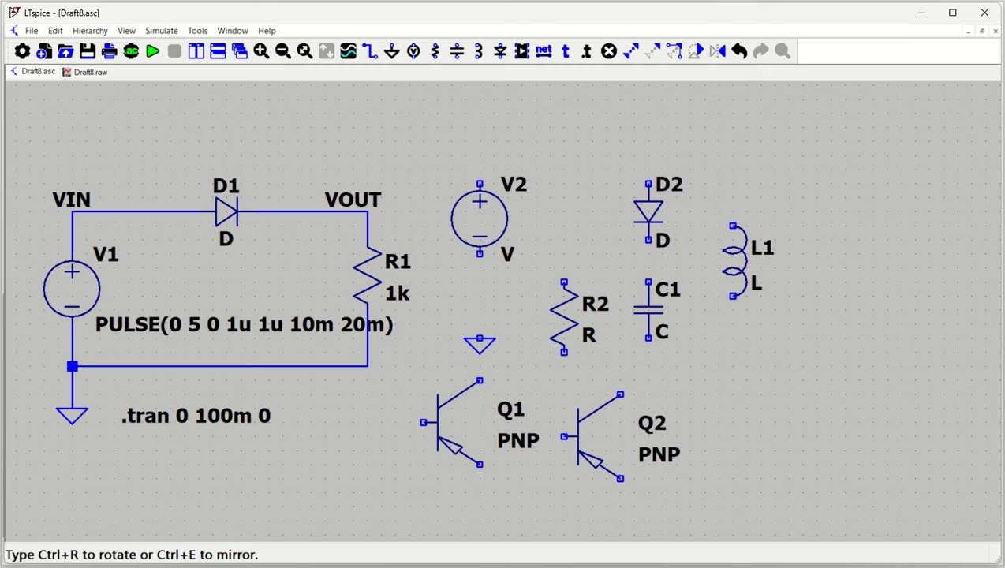
# - Find the nmos transistor in the component library and place it below capacitor C1
pyautogui.press('F2')
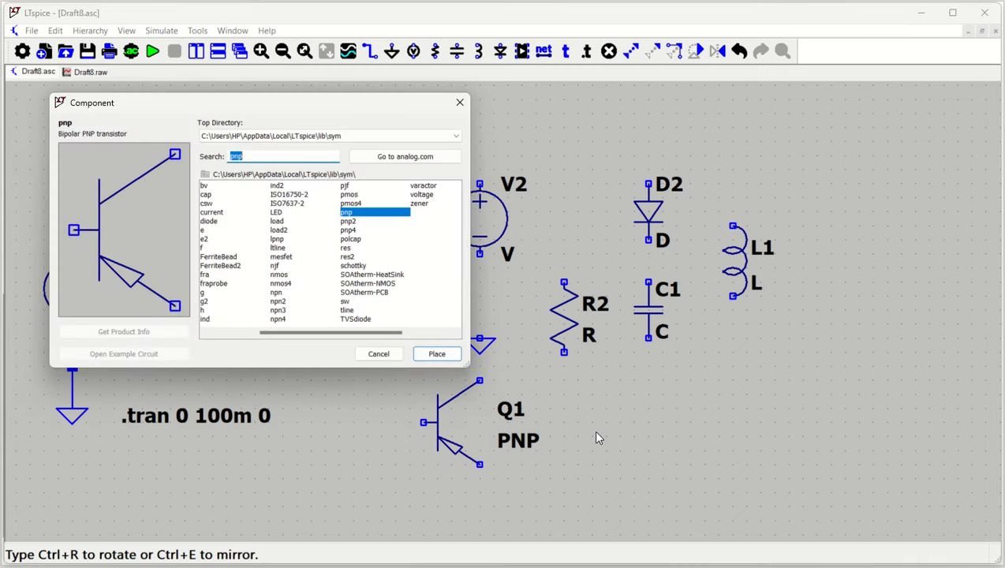
pyautogui.write('nmo')
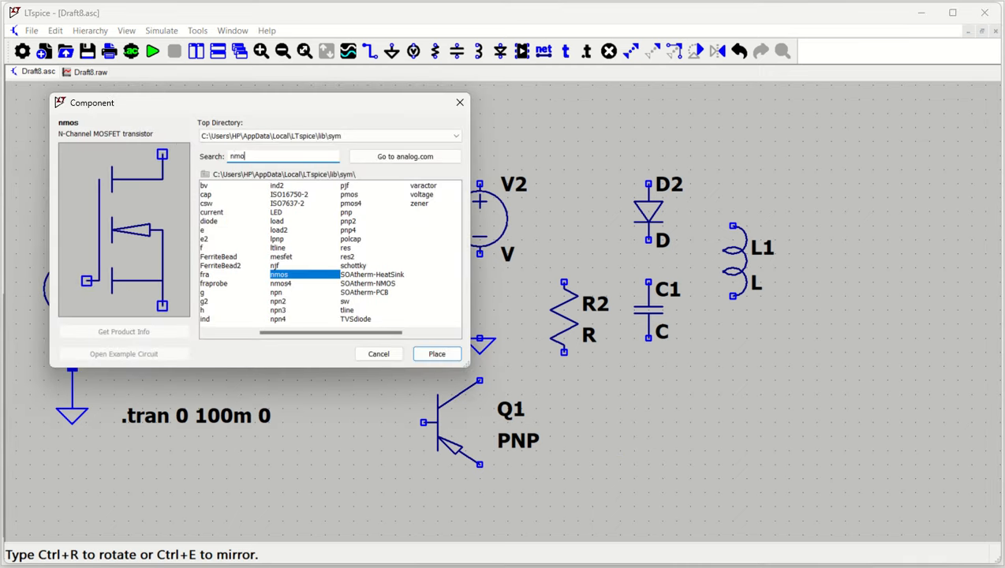
pyautogui.press('Return')
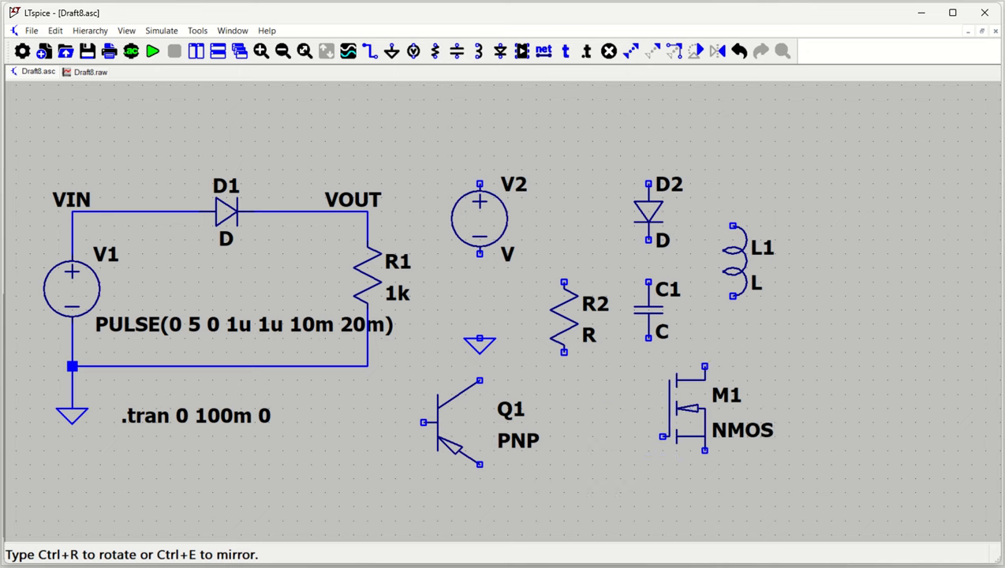
pyautogui.click(646, 420)
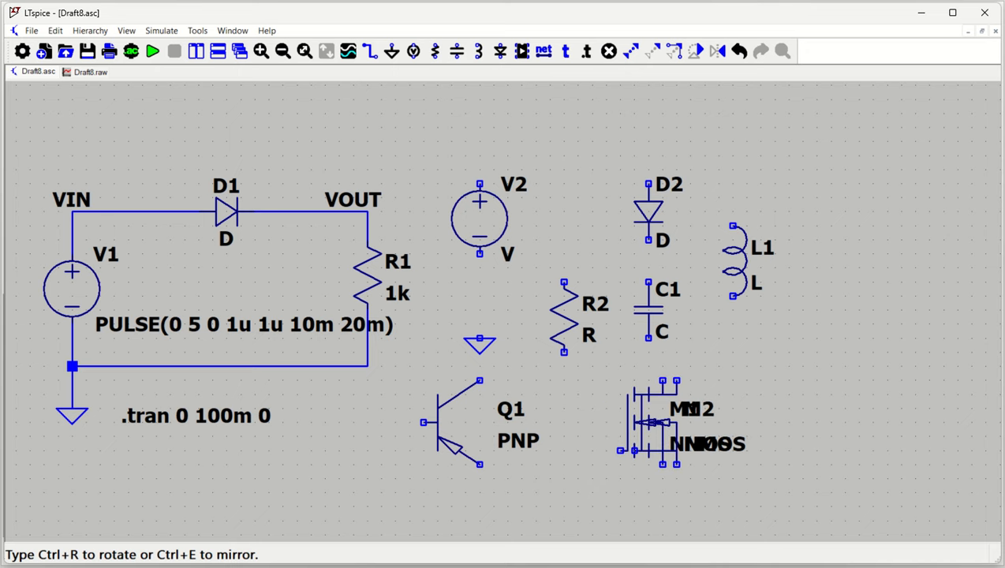
# - Find the pmos transistor in the component library and place it below inductor L1
pyautogui.press('F2')
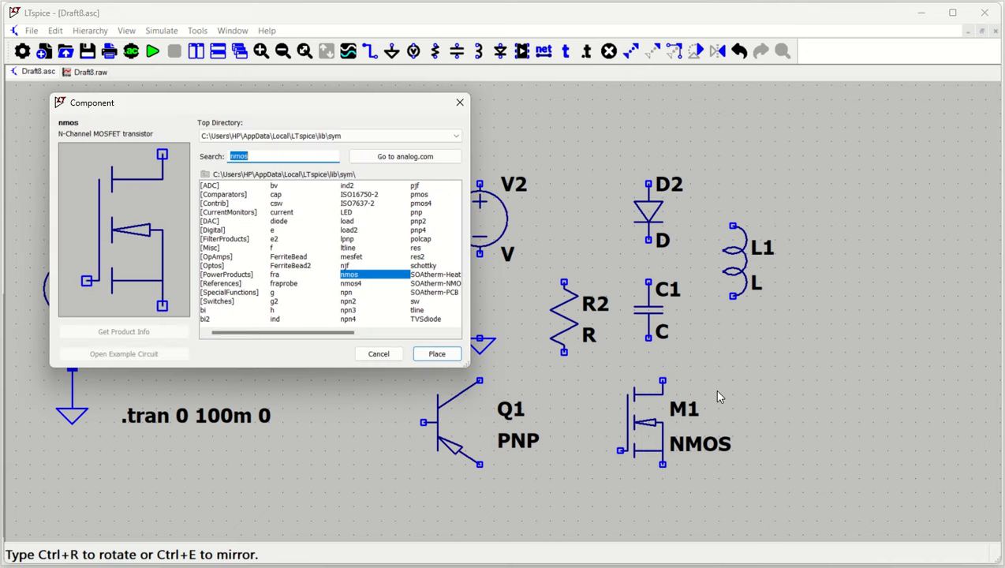
pyautogui.write('pm')
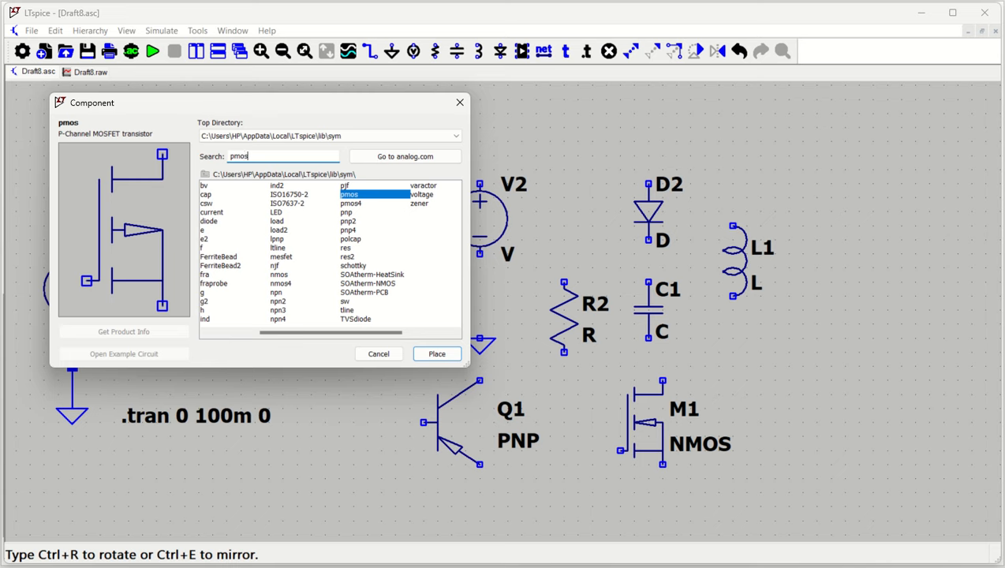
pyautogui.write('os')
pyautogui.press('Return')
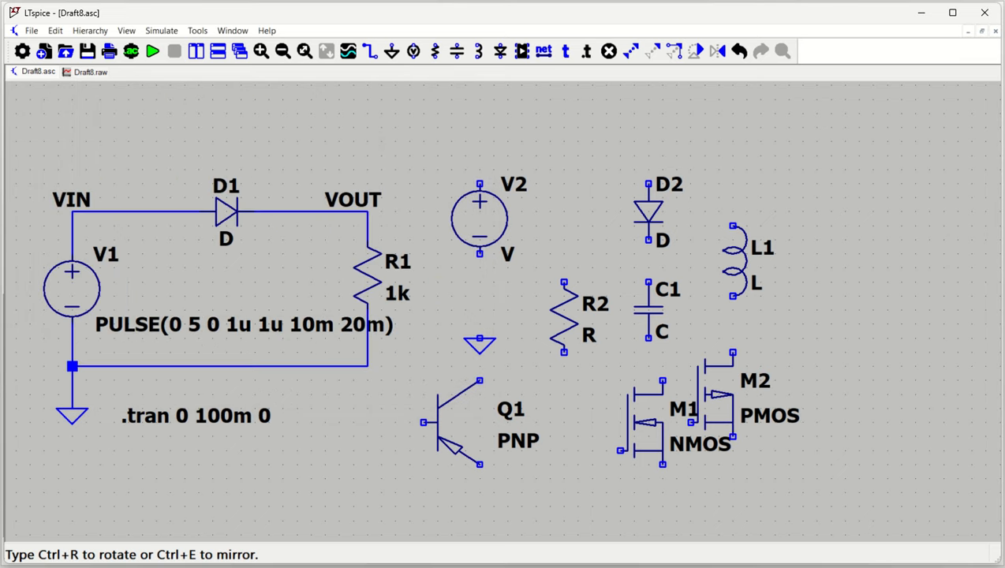
pyautogui.click(755, 351)
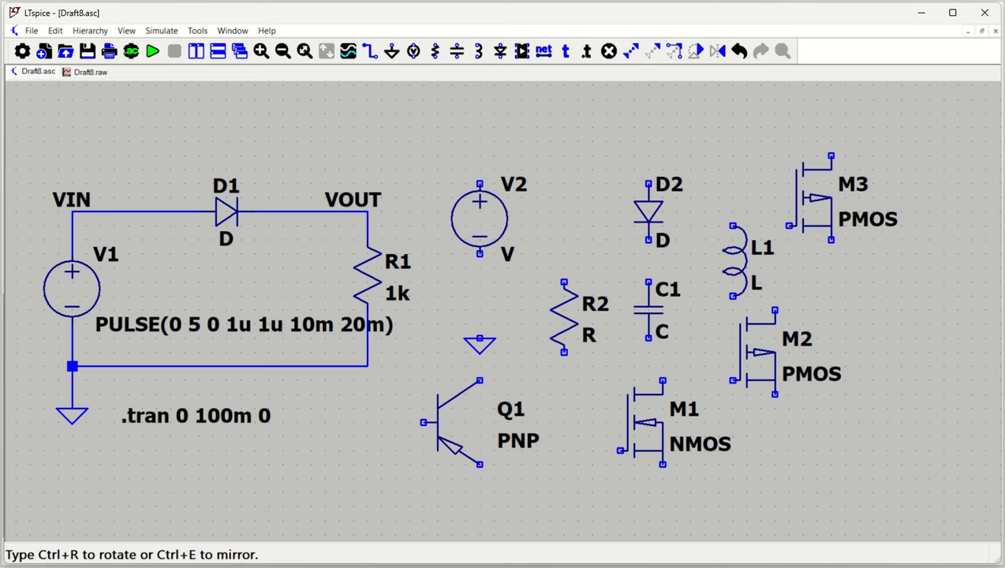
# - Find the current source in the component library, rotate it 180 degrees, and place it above and right of inductor L1
pyautogui.press('F2')
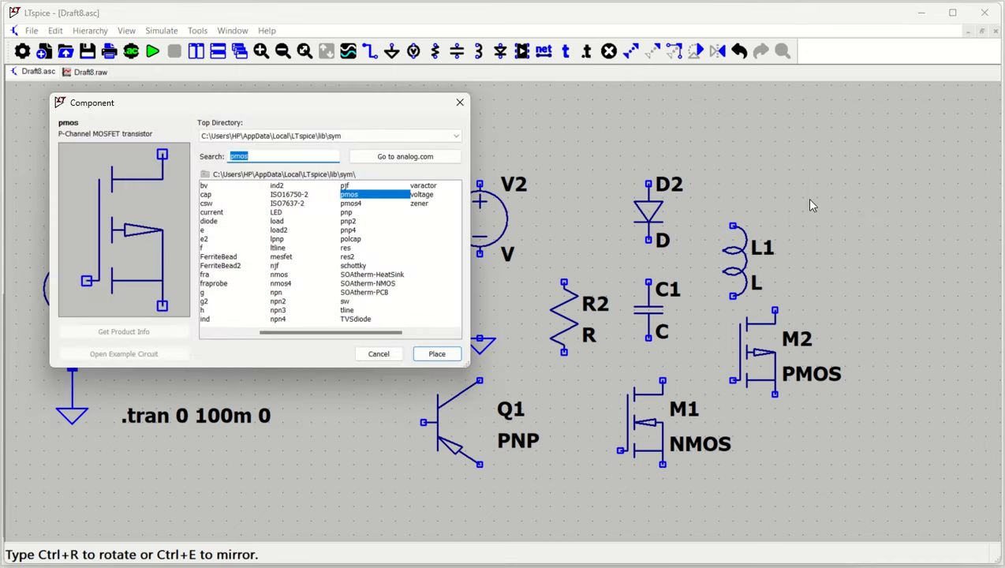
pyautogui.write('cur')
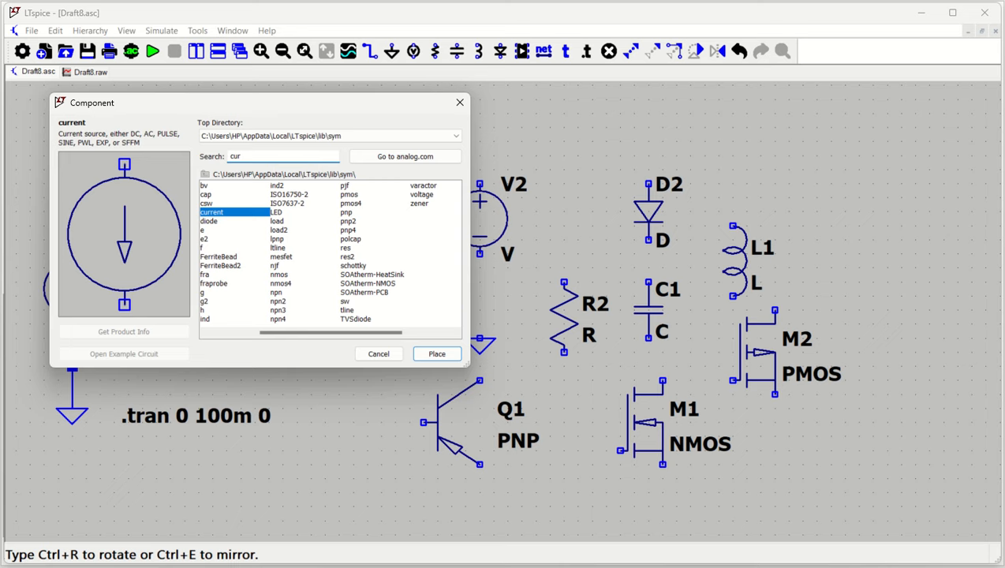
pyautogui.press('Return')
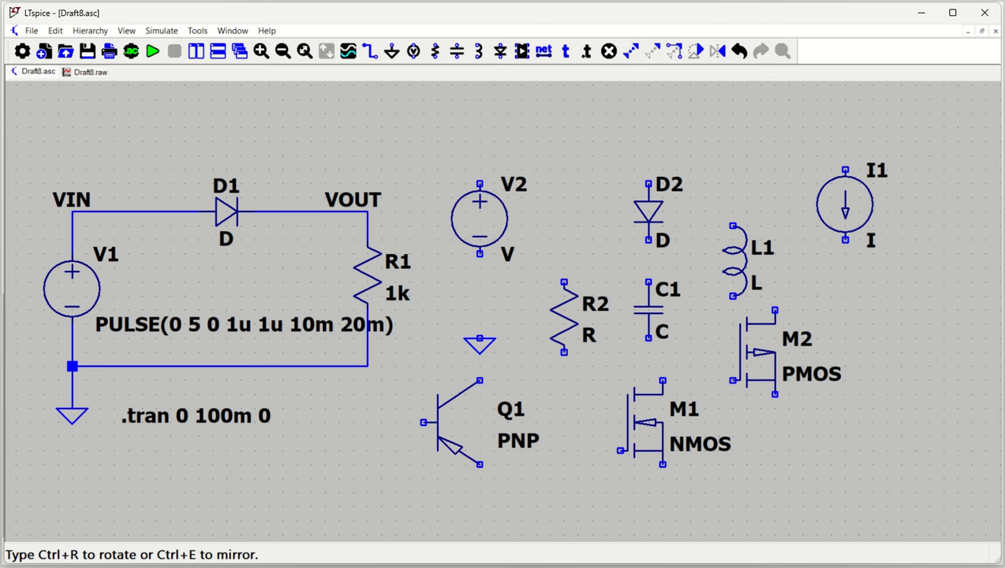
pyautogui.hotkey('ctrl', 'r')
pyautogui.hotkey('ctrl', 'r')
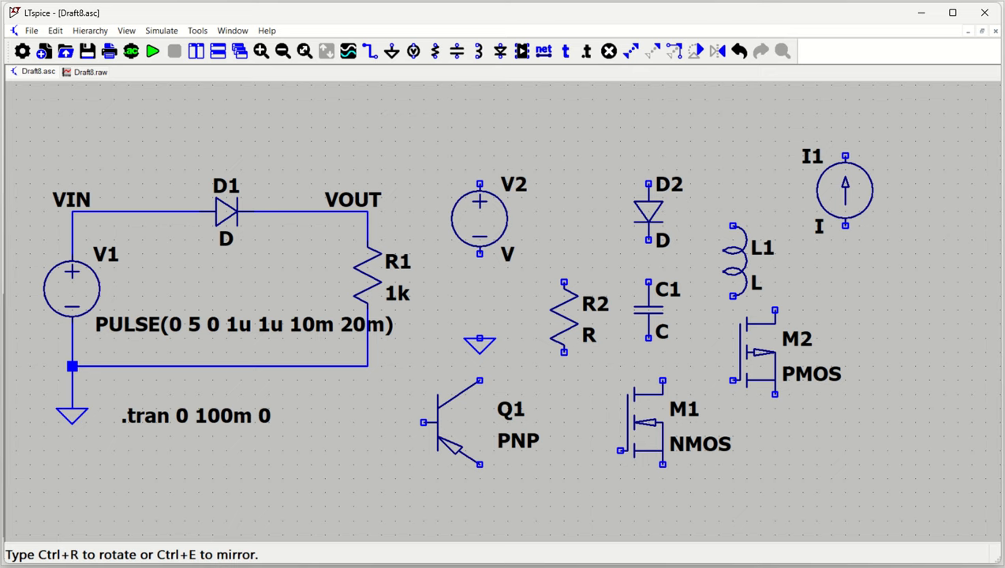
pyautogui.click(844, 189)
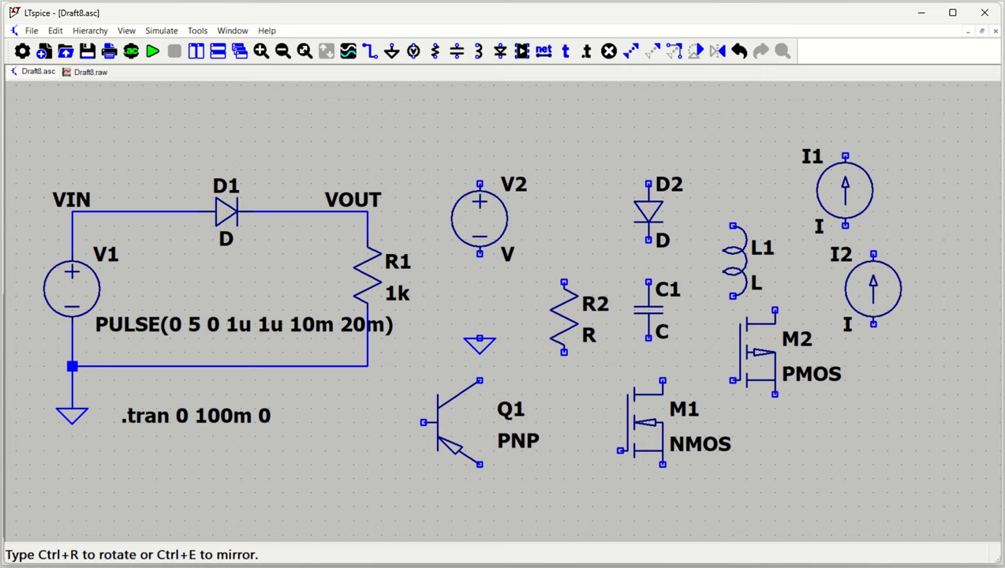
pyautogui.press('Escape')
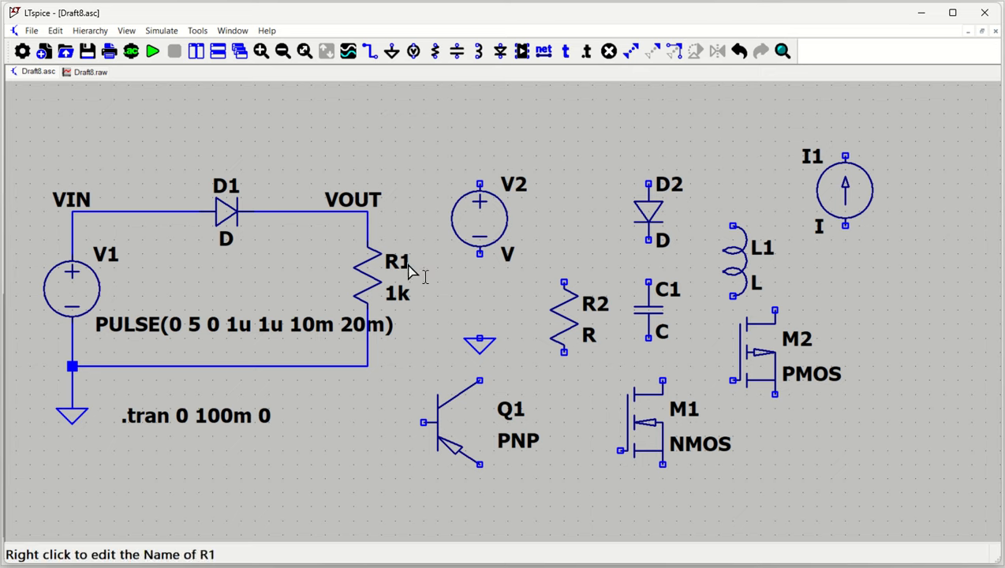
# - Set voltage source V2's DC value to 10 and current source I1's DC value to 10m
pyautogui.rightClick(482, 222)
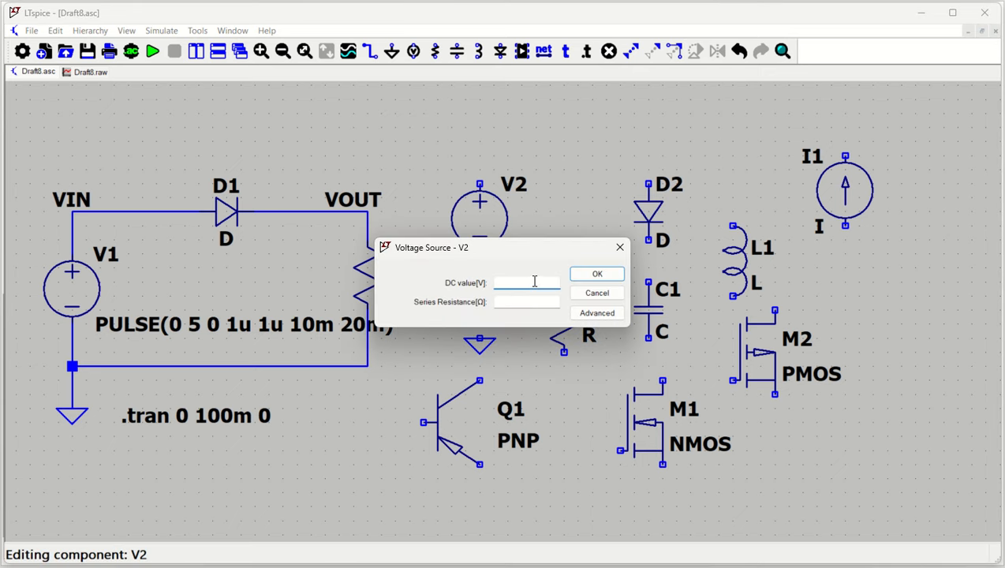
pyautogui.write('10')
pyautogui.press('Return')
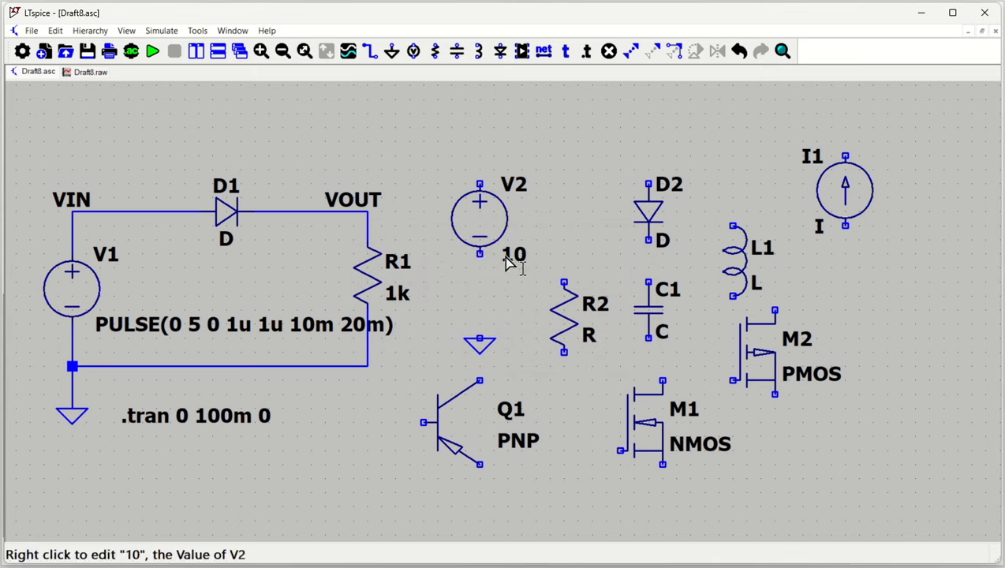
pyautogui.rightClick(842, 192)
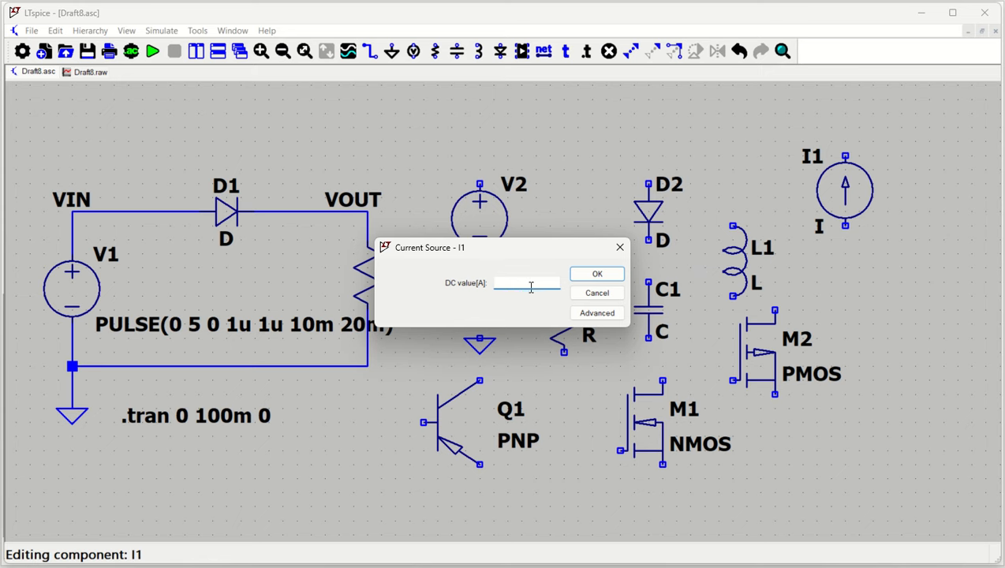
pyautogui.write('10m')
pyautogui.press('Return')
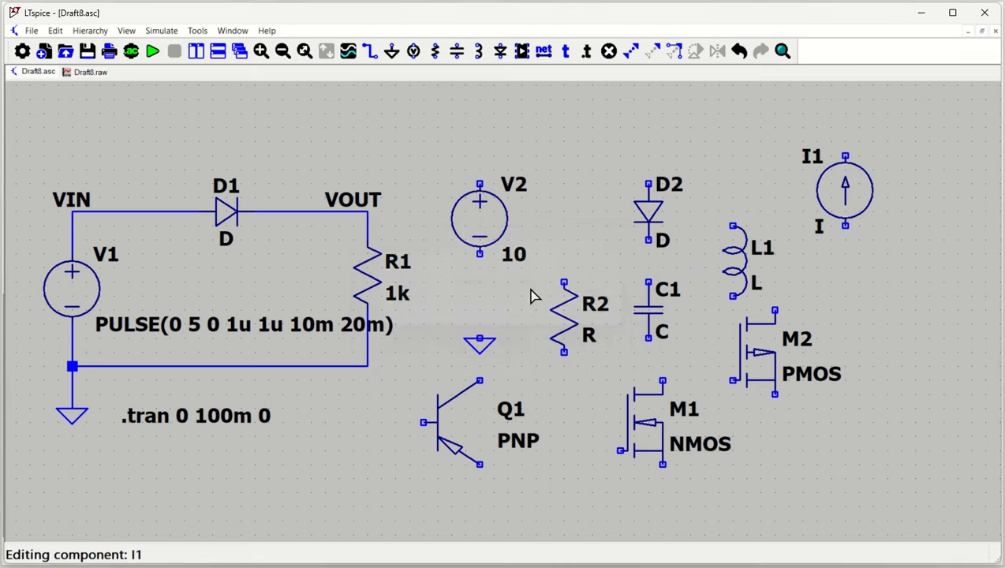
# - Define current source I1 as a SINE function with DC offset 0, amplitude 10m, frequency 1k and Tdelay 0
pyautogui.rightClick(844, 186)
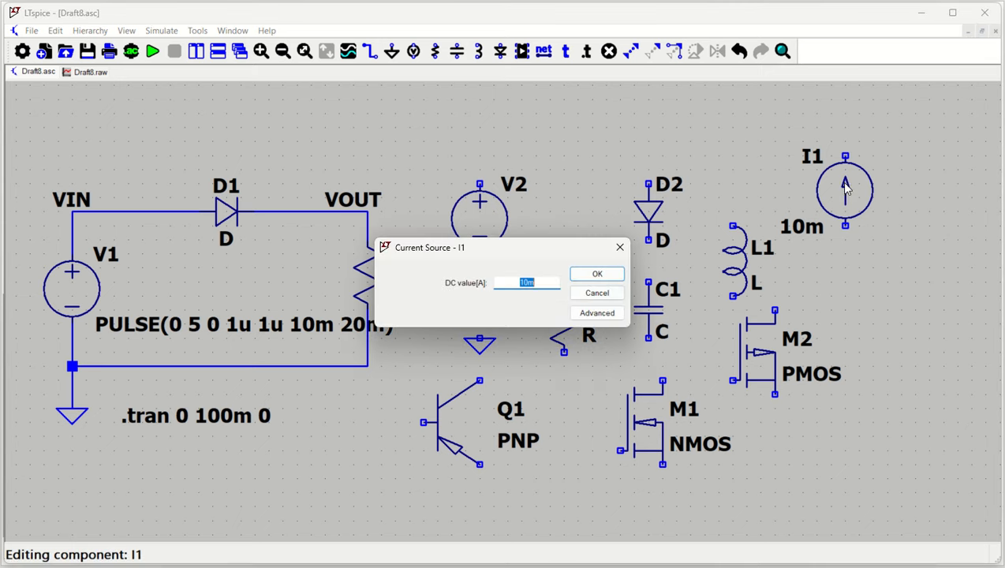
pyautogui.click(595, 316)
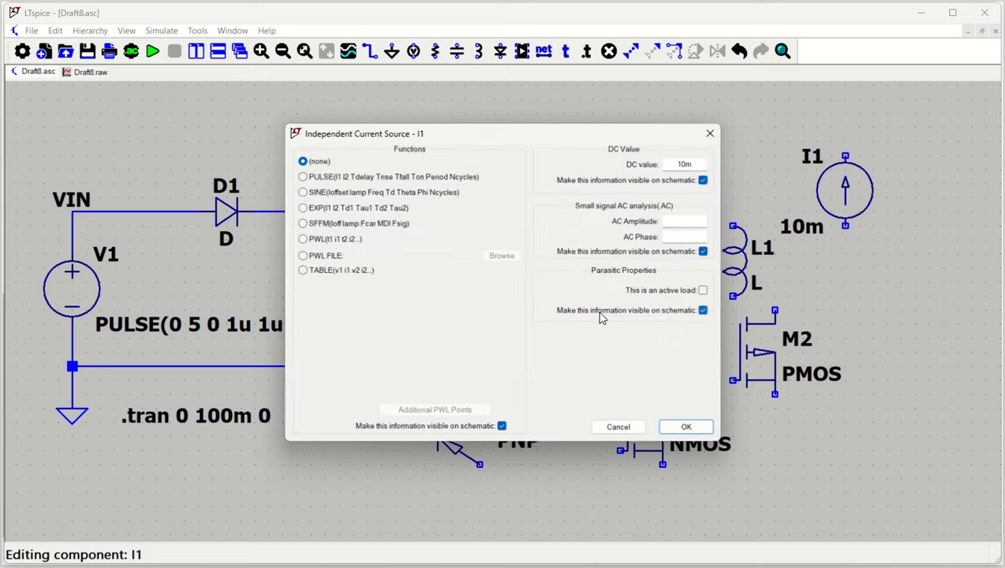
pyautogui.click(315, 178)
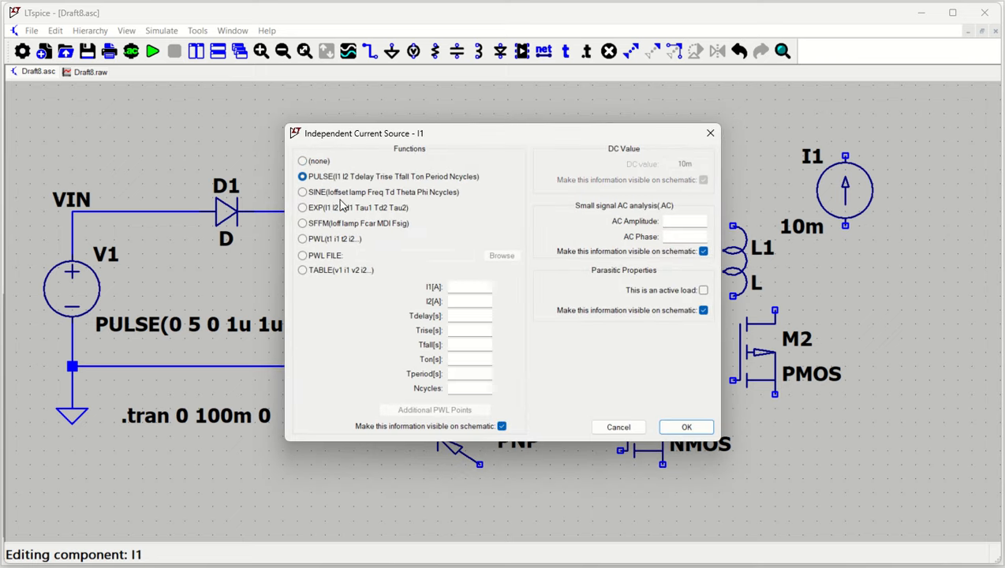
pyautogui.click(333, 193)
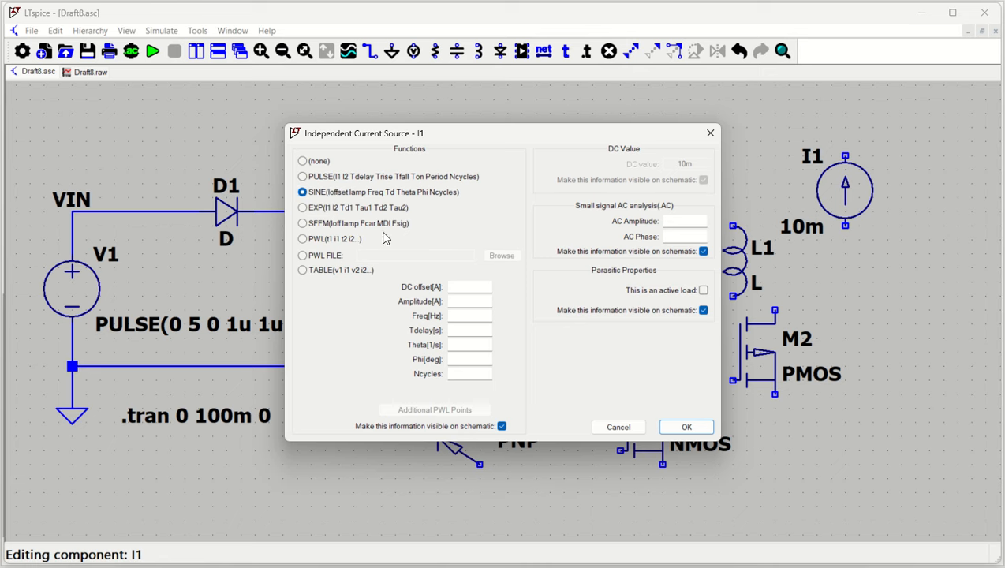
pyautogui.click(460, 289)
pyautogui.write('0')
pyautogui.click(471, 300)
pyautogui.write('10m')
pyautogui.press('Tab')
pyautogui.click(470, 330)
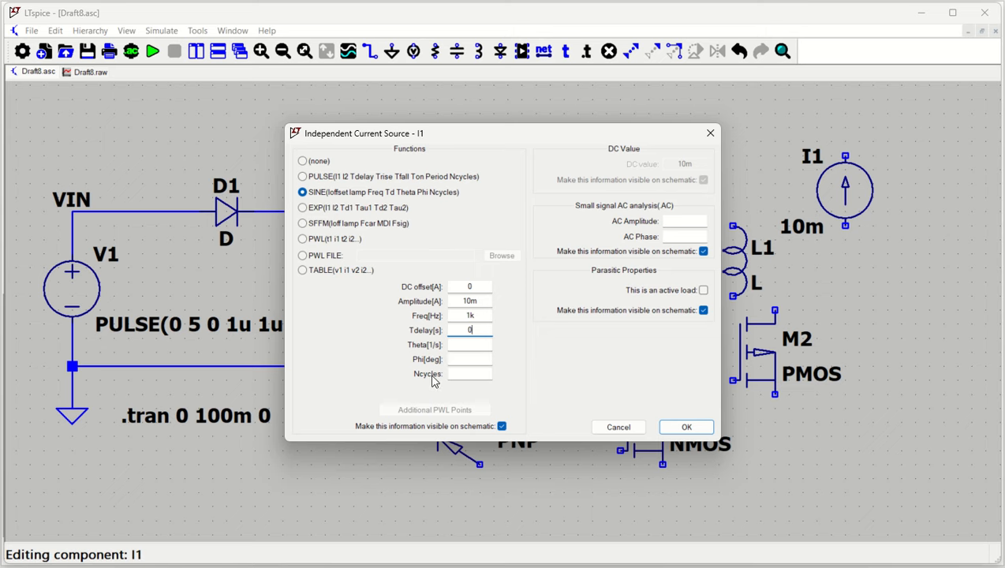
pyautogui.click(686, 427)
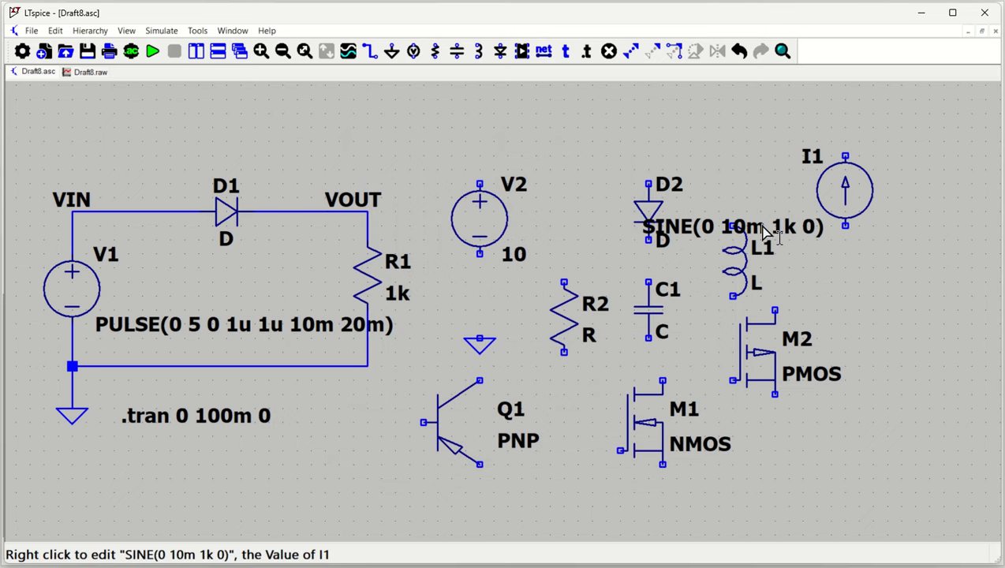
# - Move I1's SINE value text to clear space below the source and place a ground symbol under its lower terminal
pyautogui.moveTo(765, 231)
pyautogui.mouseDown()
pyautogui.moveTo(836, 281)
pyautogui.moveTo(683, 225)
pyautogui.moveTo(763, 234)
pyautogui.mouseUp()
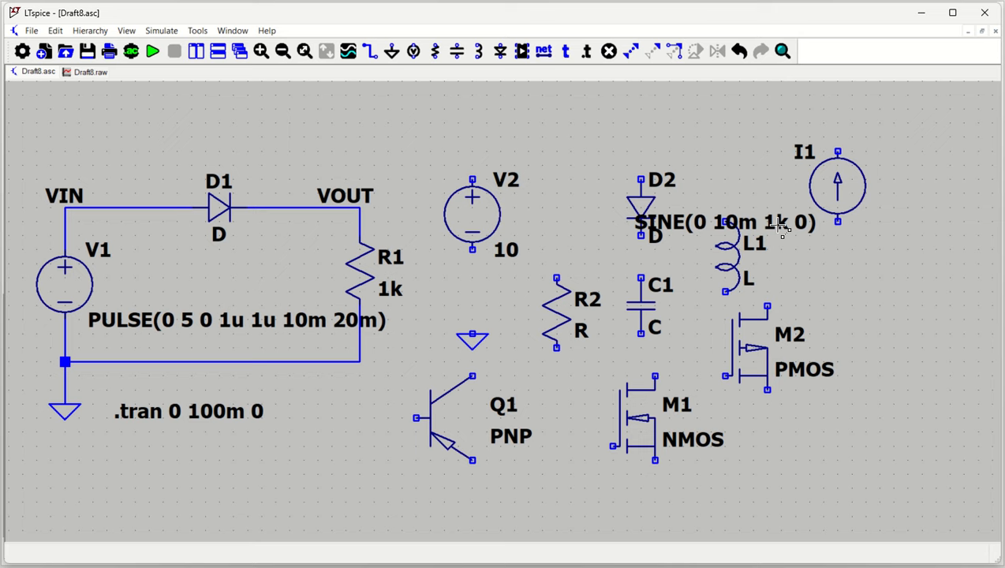
pyautogui.moveTo(779, 226); pyautogui.dragTo(975, 297)
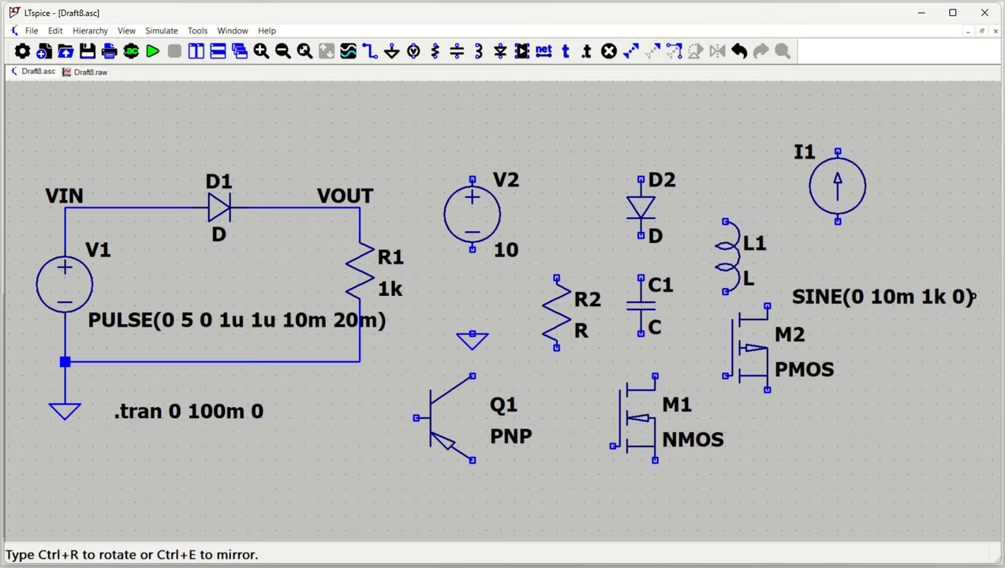
pyautogui.moveTo(926, 364); pyautogui.dragTo(670, 361)
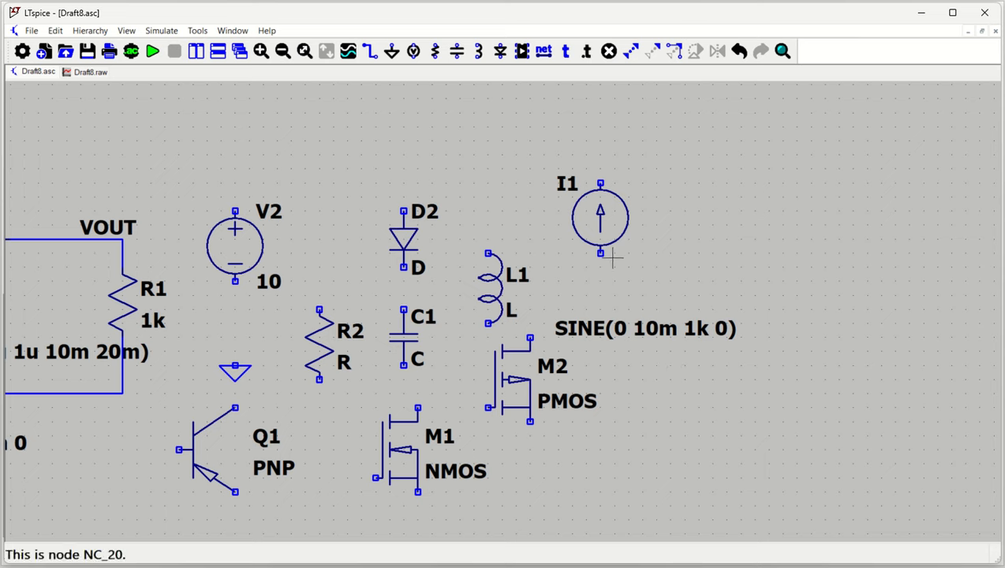
pyautogui.press('g')
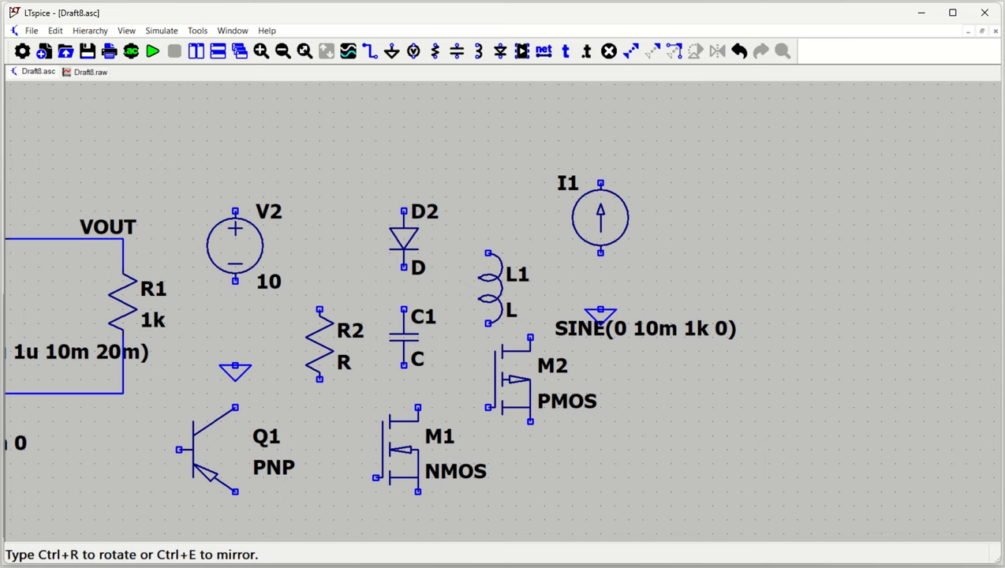
pyautogui.click(600, 282)
pyautogui.press('Escape')
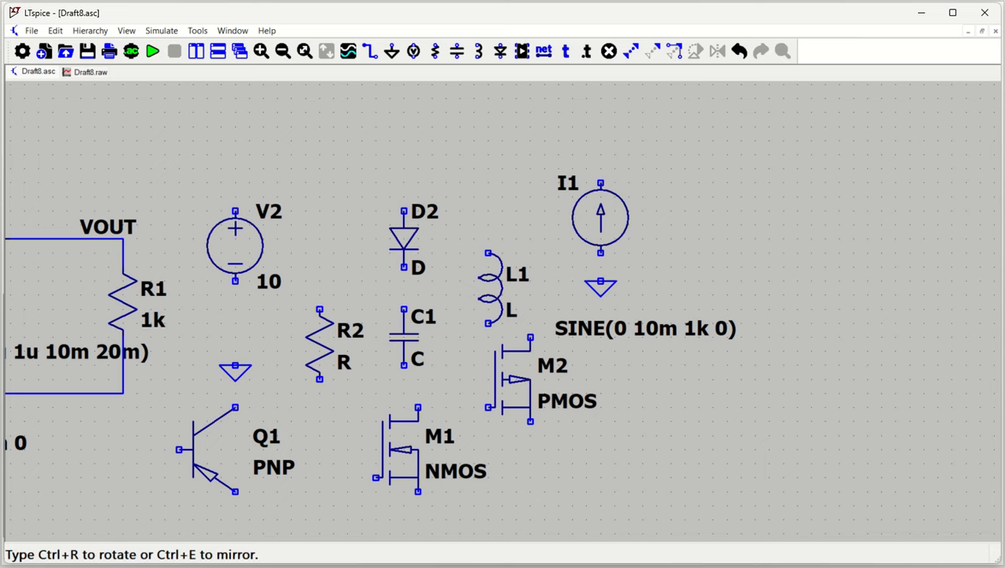
# - Draw a short output wire from I1's upper terminal and wire its lower terminal to the ground symbol
pyautogui.press('F3')
pyautogui.click(600, 183)
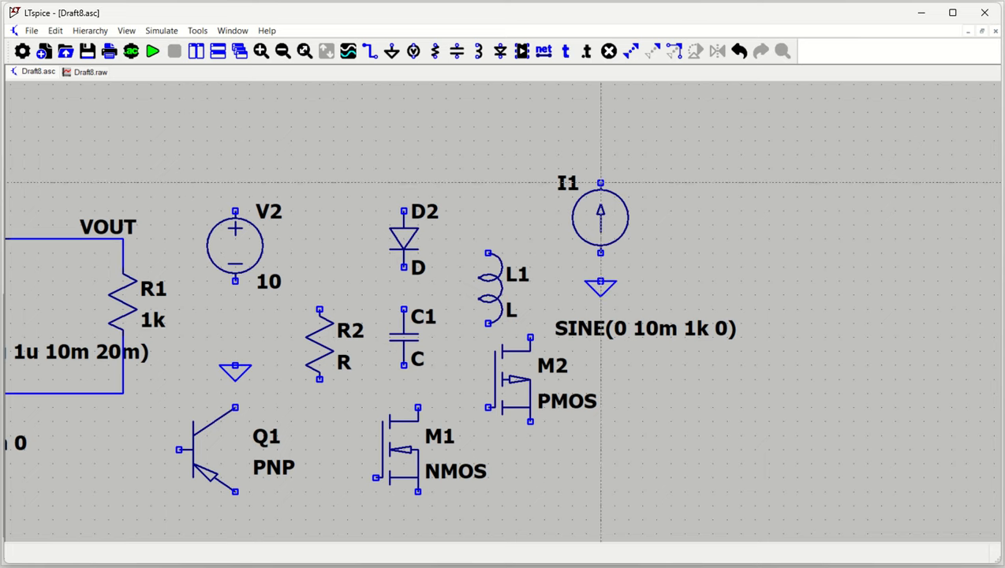
pyautogui.click(685, 155)
pyautogui.press('Escape')
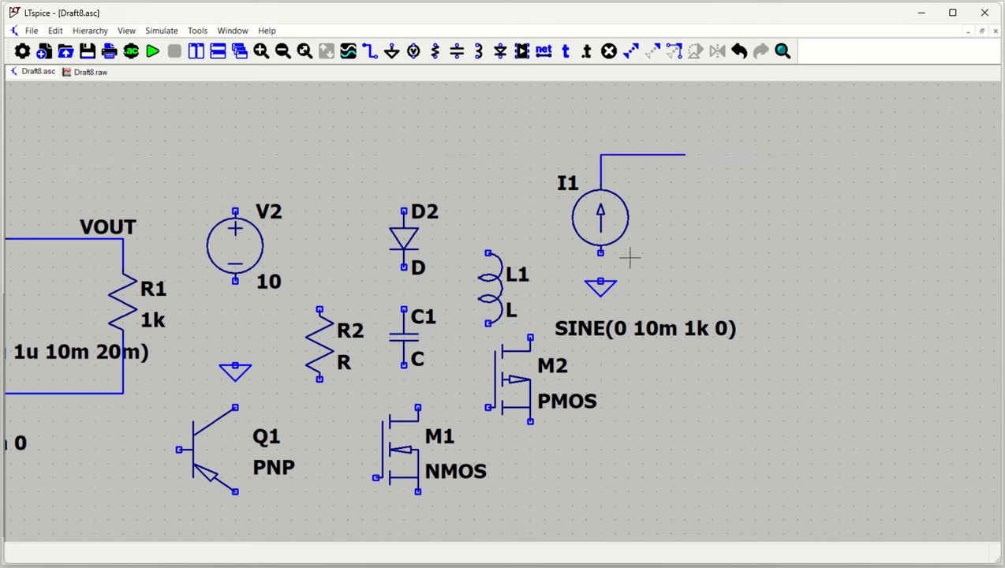
pyautogui.press('F3')
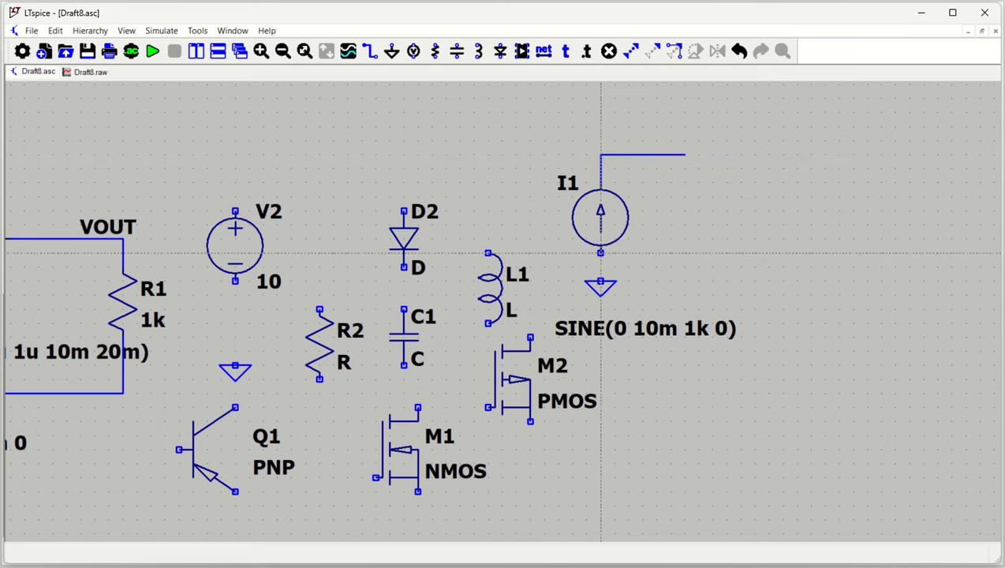
# - Label the output wire of current source I1 as IOUT
pyautogui.click(543, 50)
pyautogui.write('IOUT')
pyautogui.press('Return')
pyautogui.click(671, 155)
# - Arrange the schematic and waveform windows side by side and try to run the simulation with default models for undefined parts
pyautogui.click(195, 51)
pyautogui.click(152, 51)
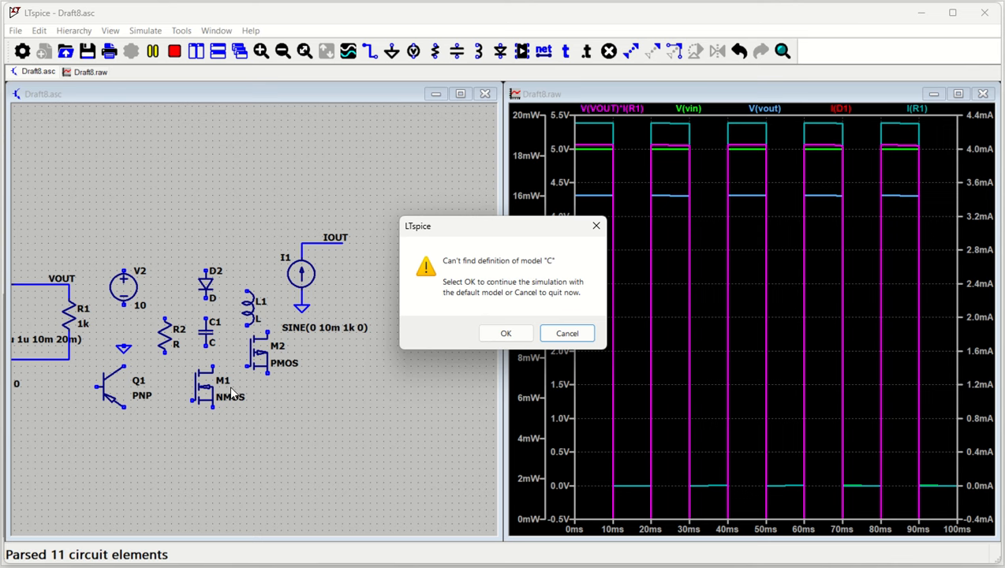
pyautogui.click(509, 332)
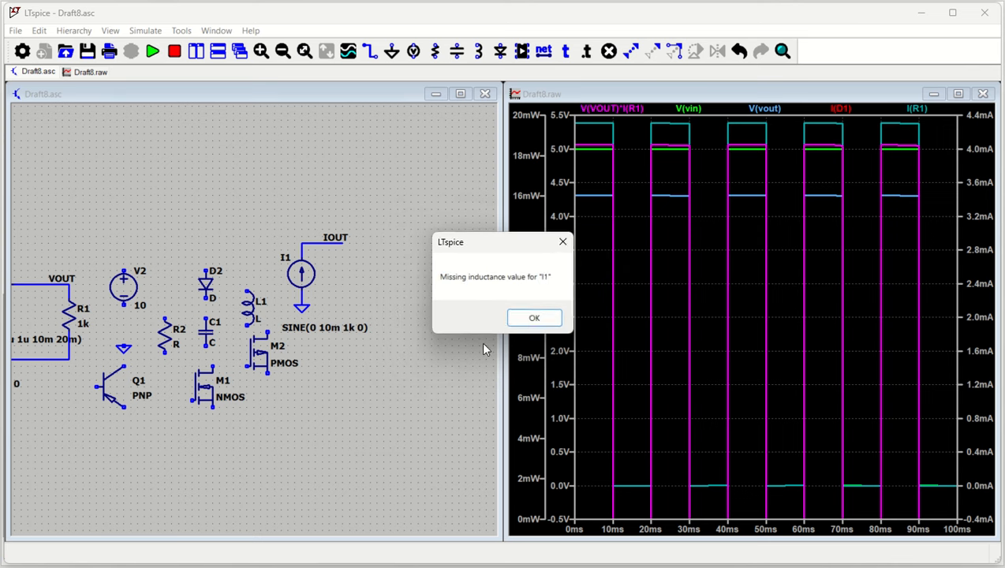
pyautogui.click(532, 317)
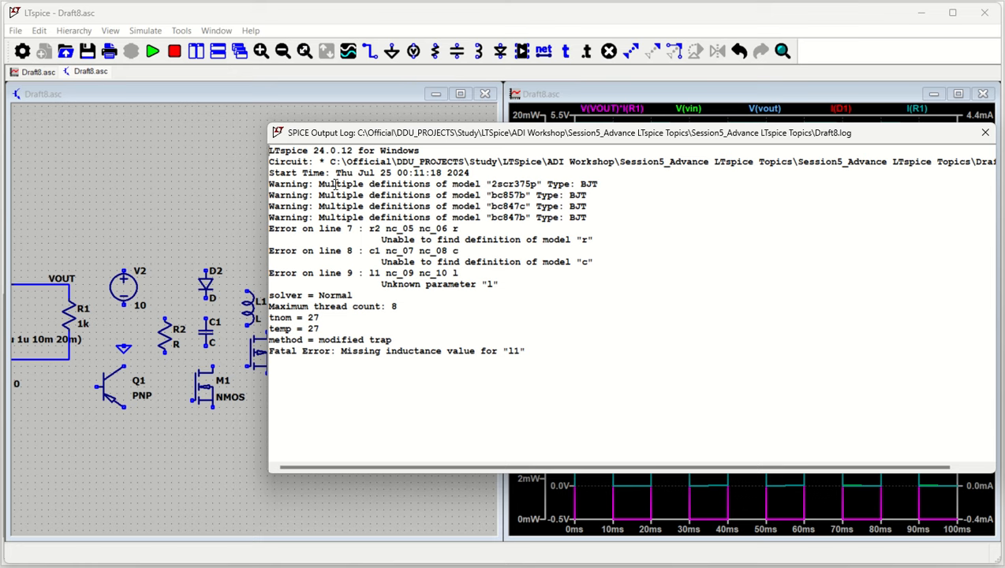
# - Examine the warnings and error lines in the SPICE output log, and close the log
pyautogui.moveTo(323, 183); pyautogui.dragTo(359, 287)
pyautogui.click(376, 274)
pyautogui.moveTo(375, 184); pyautogui.dragTo(406, 218)
pyautogui.moveTo(331, 229); pyautogui.dragTo(377, 276)
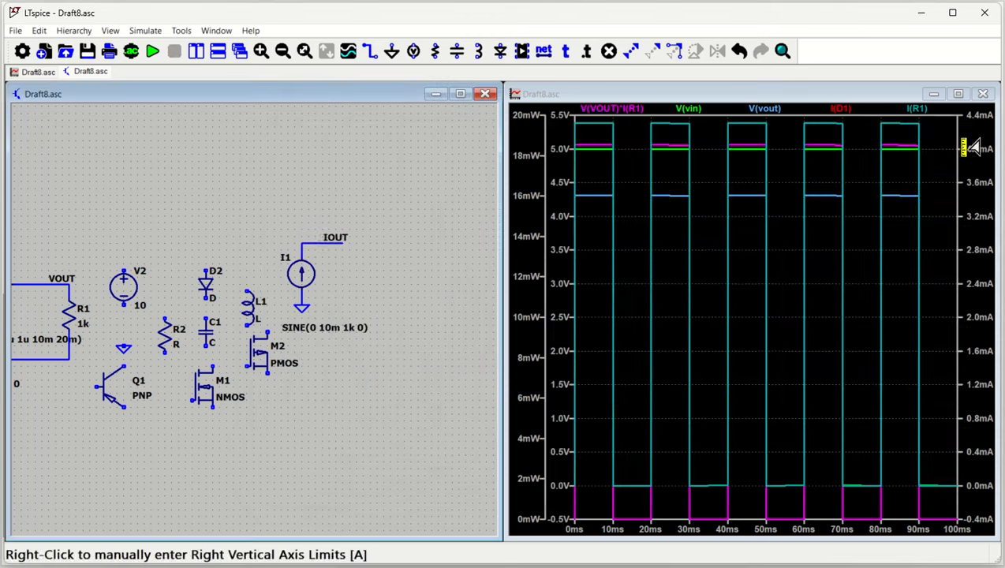
pyautogui.click(985, 133)
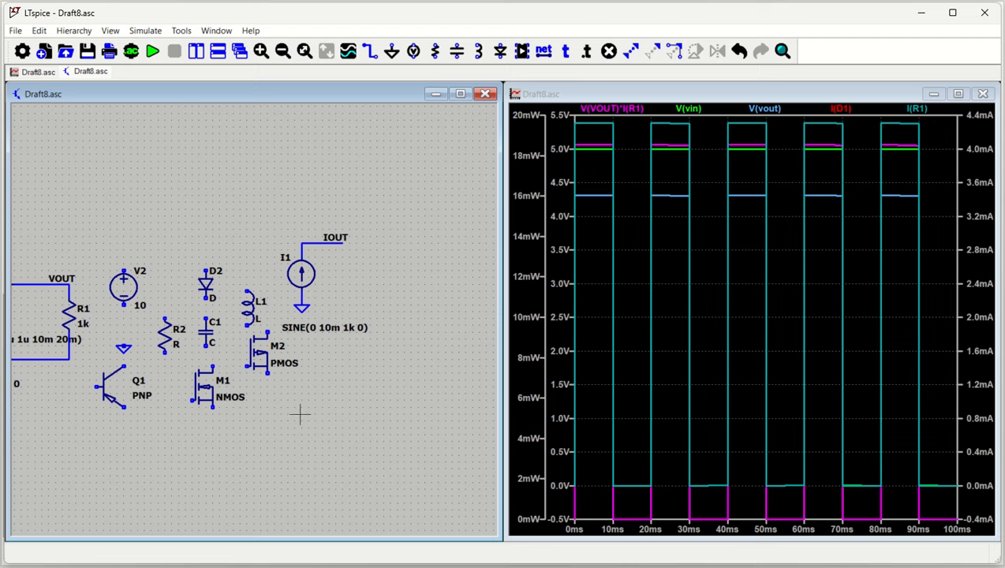
# - Delete V2, Q1, R2, D2, C1, L1, M1, M2 and the loose ground symbol from the schematic
pyautogui.moveTo(300, 414); pyautogui.dragTo(364, 381)
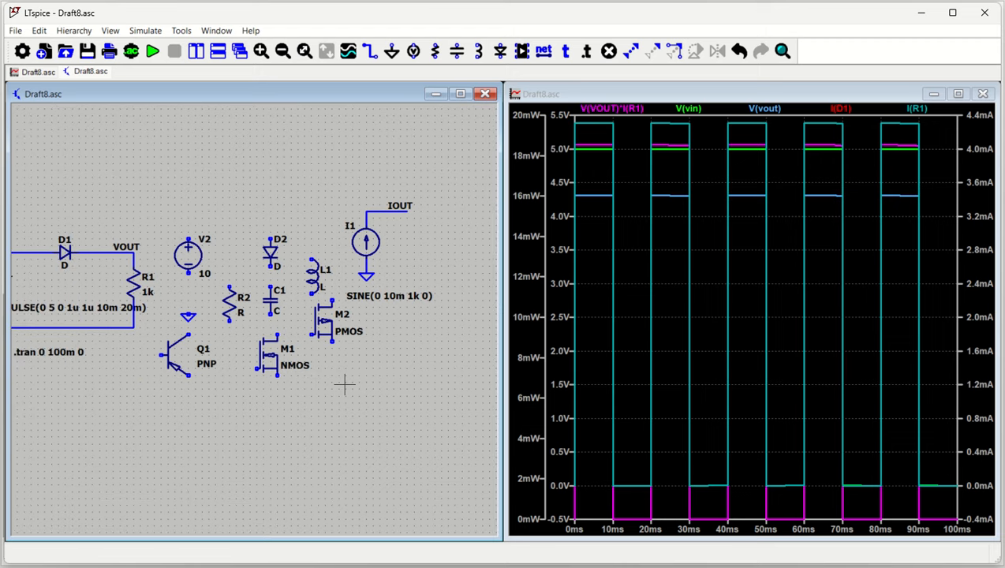
pyautogui.press('Delete')
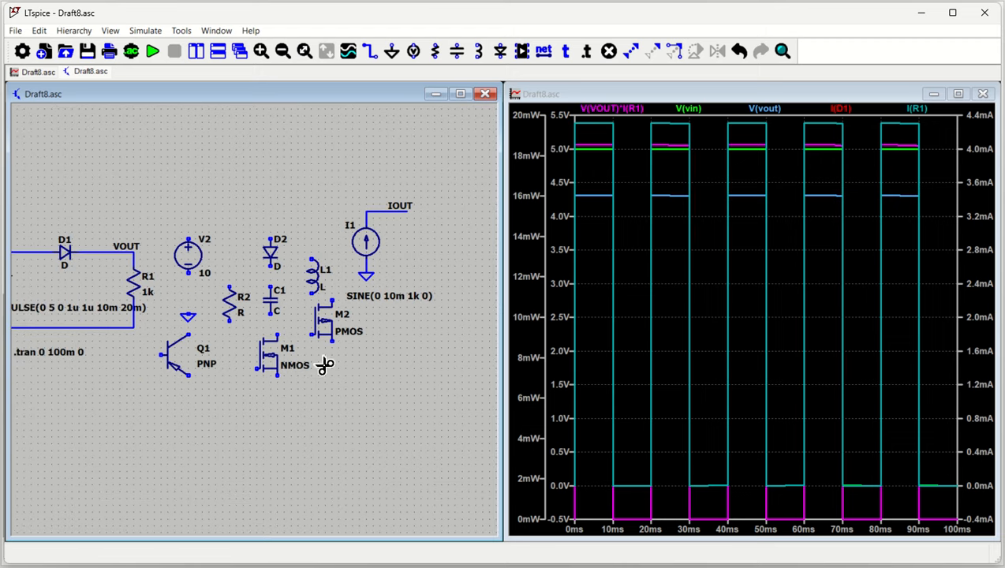
pyautogui.click(189, 254)
pyautogui.click(183, 355)
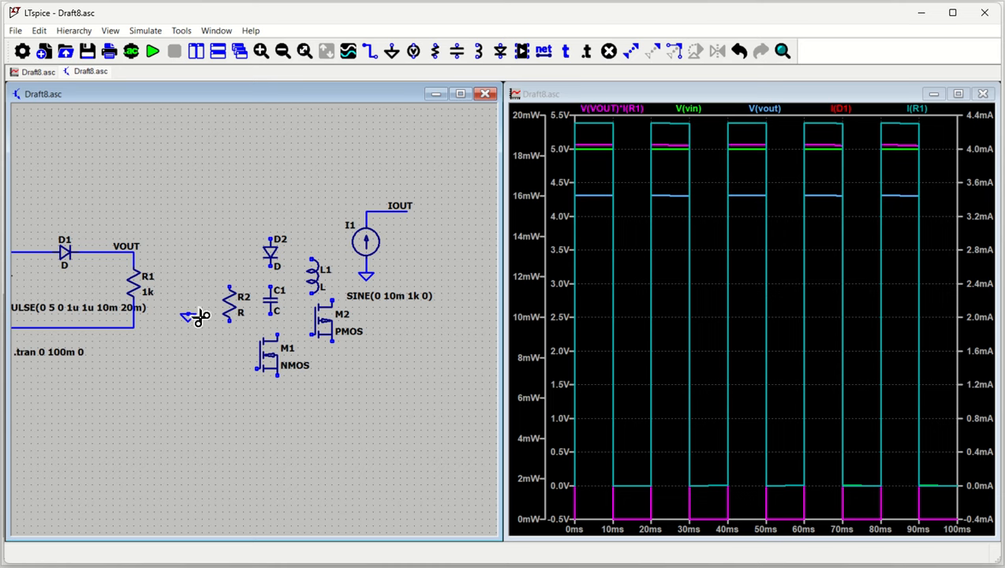
pyautogui.moveTo(215, 186); pyautogui.dragTo(320, 392)
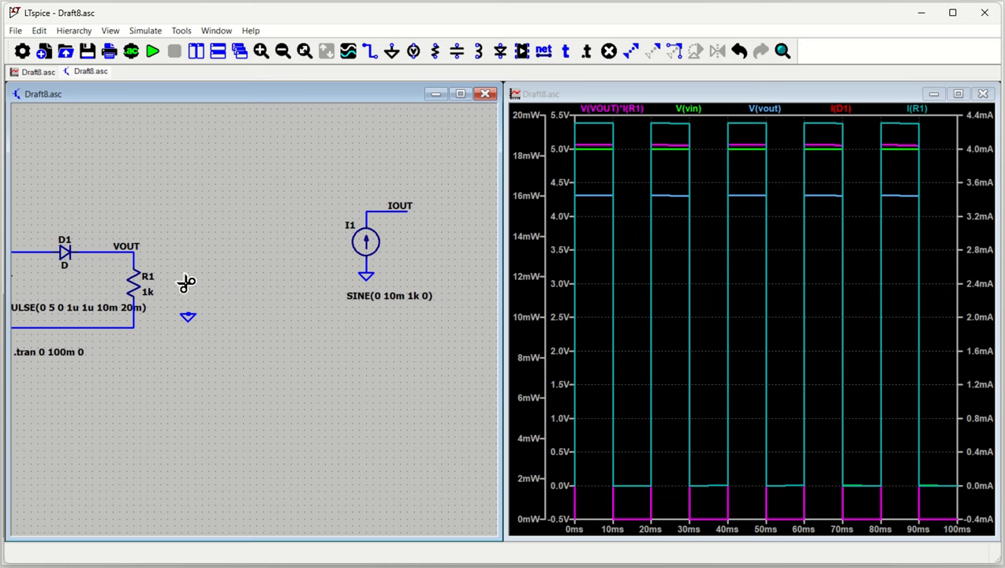
pyautogui.click(188, 315)
pyautogui.press('space')
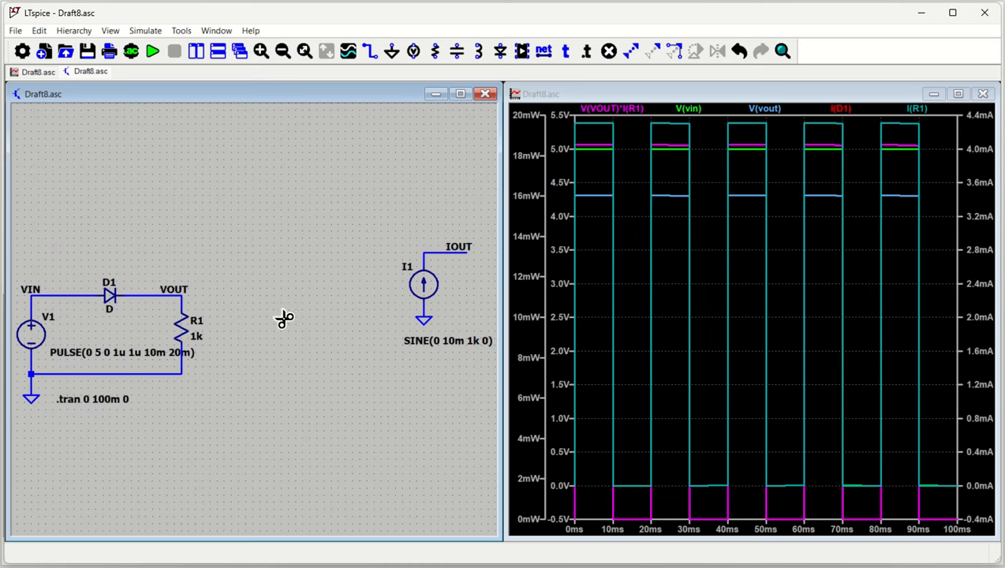
pyautogui.press('Escape')
# - Move the whole I1 current source circuit, with its ground, IOUT label and value text, close beside resistor R1
pyautogui.moveTo(344, 273); pyautogui.dragTo(274, 266)
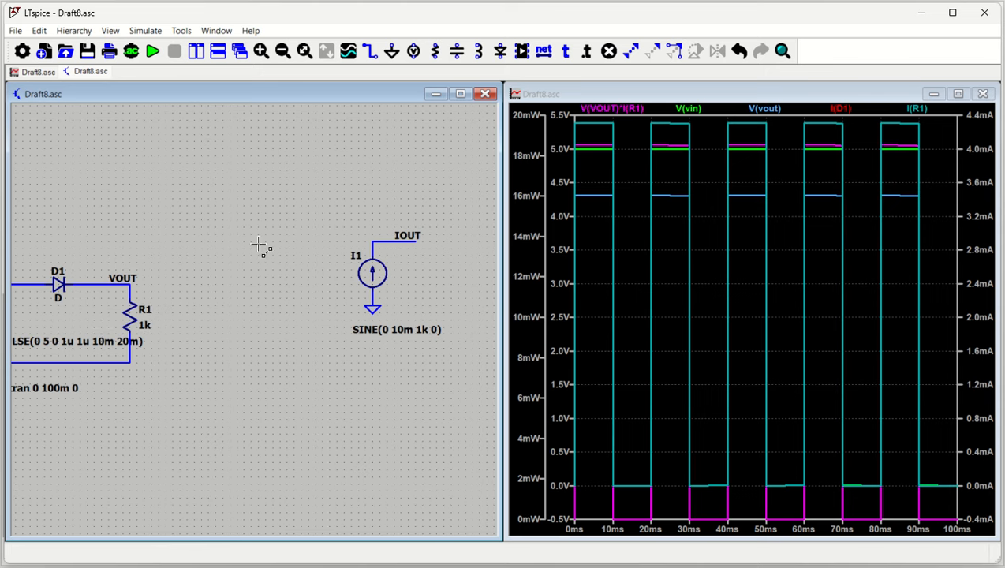
pyautogui.moveTo(283, 191); pyautogui.dragTo(472, 390)
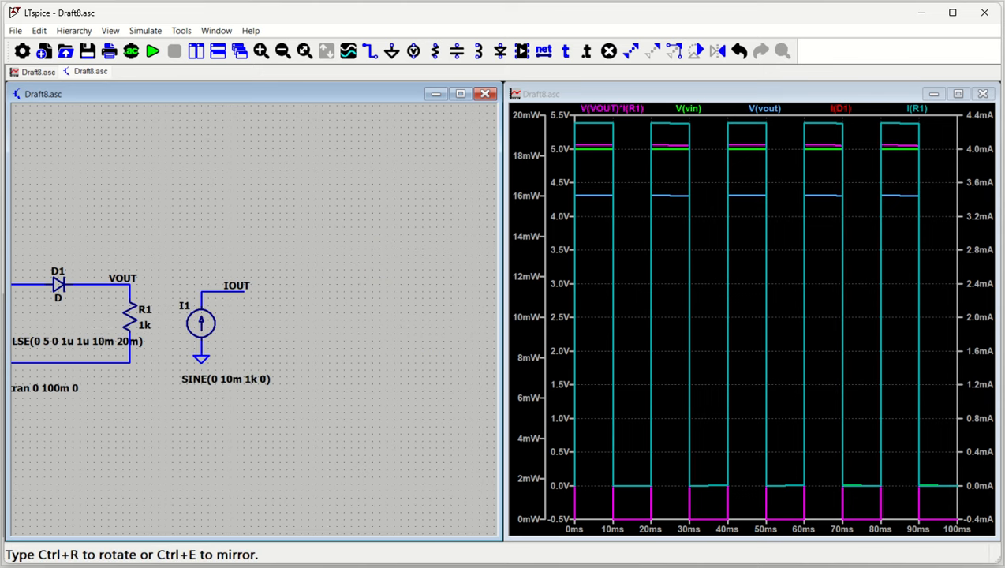
pyautogui.click(215, 329)
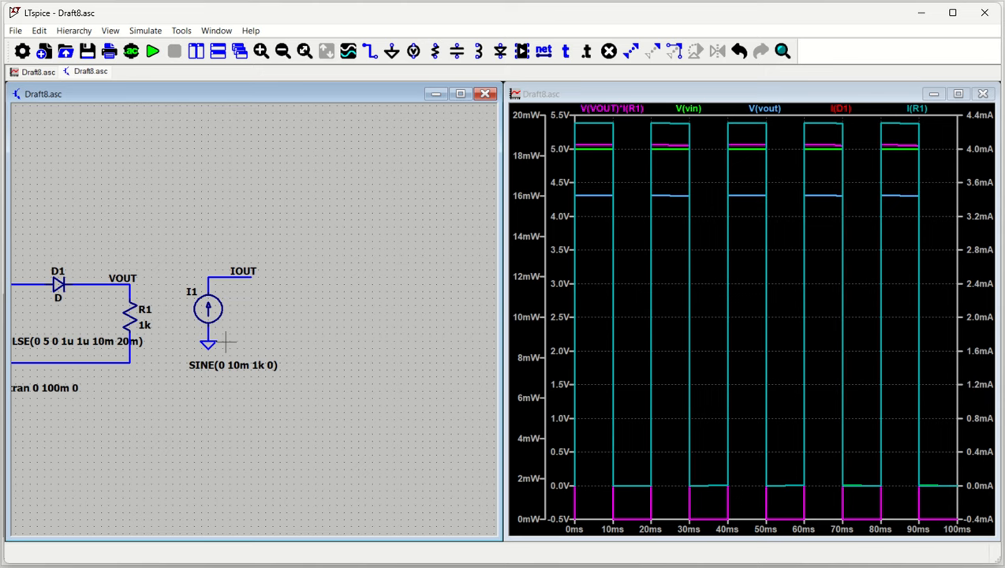
pyautogui.press('space')
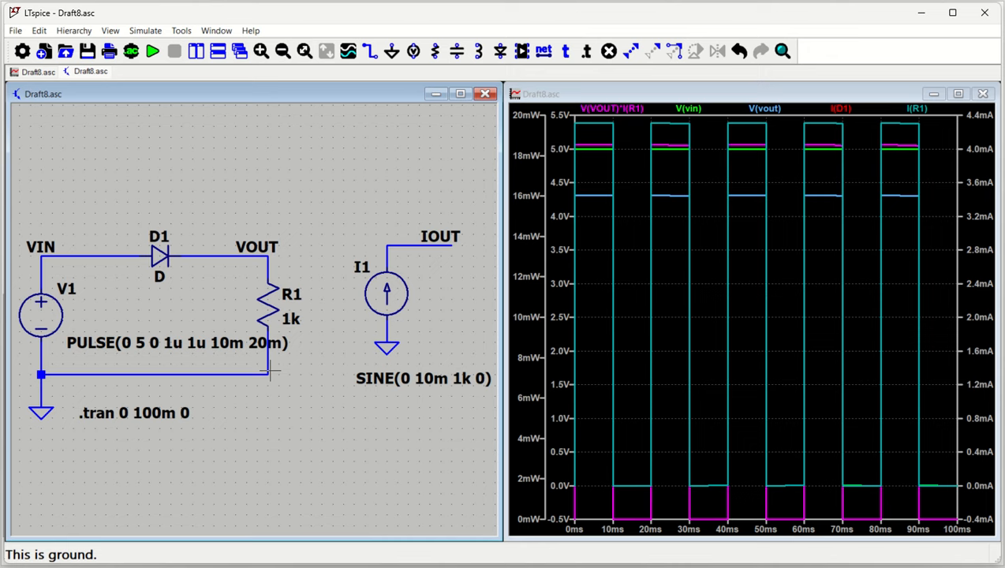
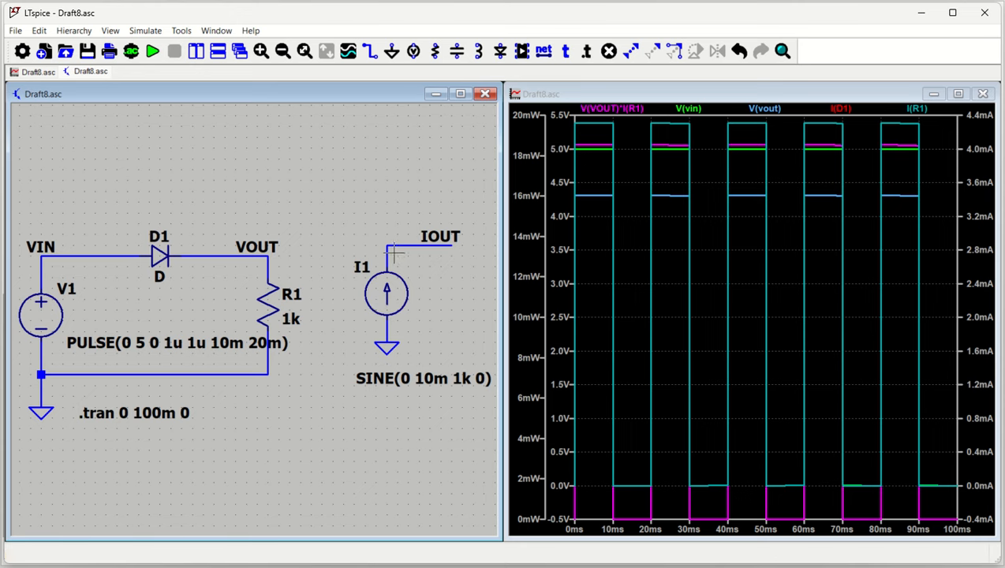
# - Run the simulation and plot only the current through source I1
pyautogui.click(153, 52)
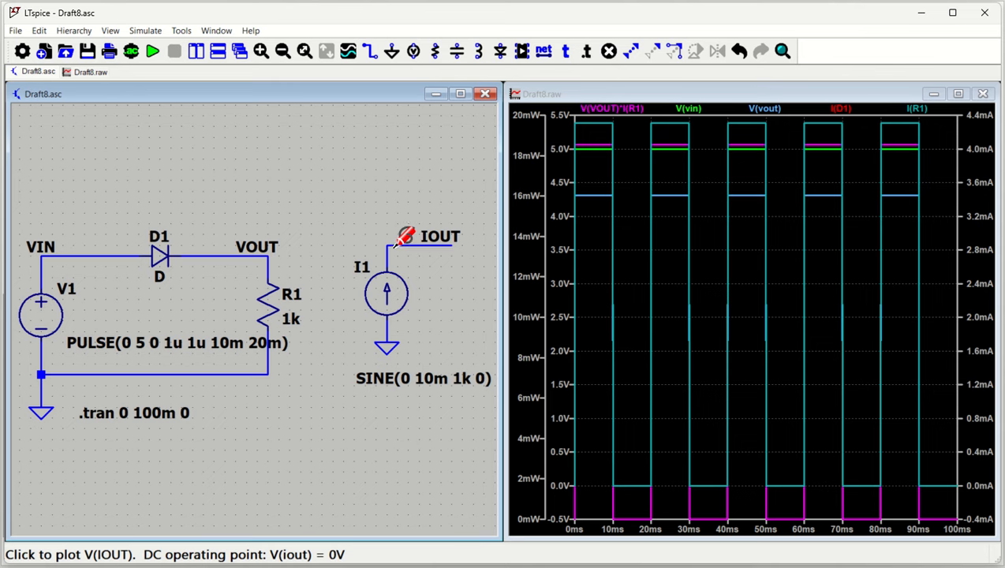
pyautogui.click(387, 294)
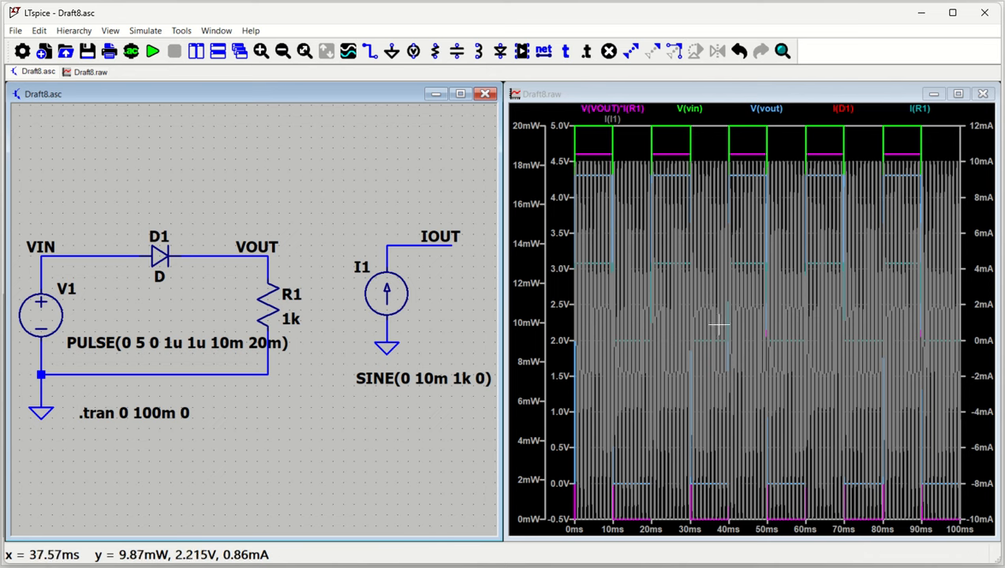
pyautogui.click(387, 294)
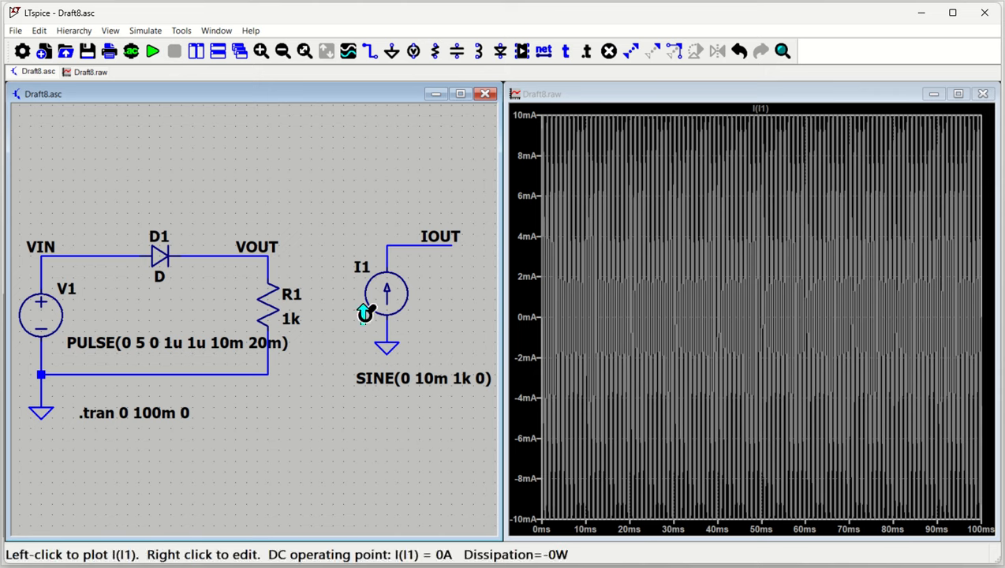
# - Set the transient analysis stop time to 5m
pyautogui.click(131, 53)
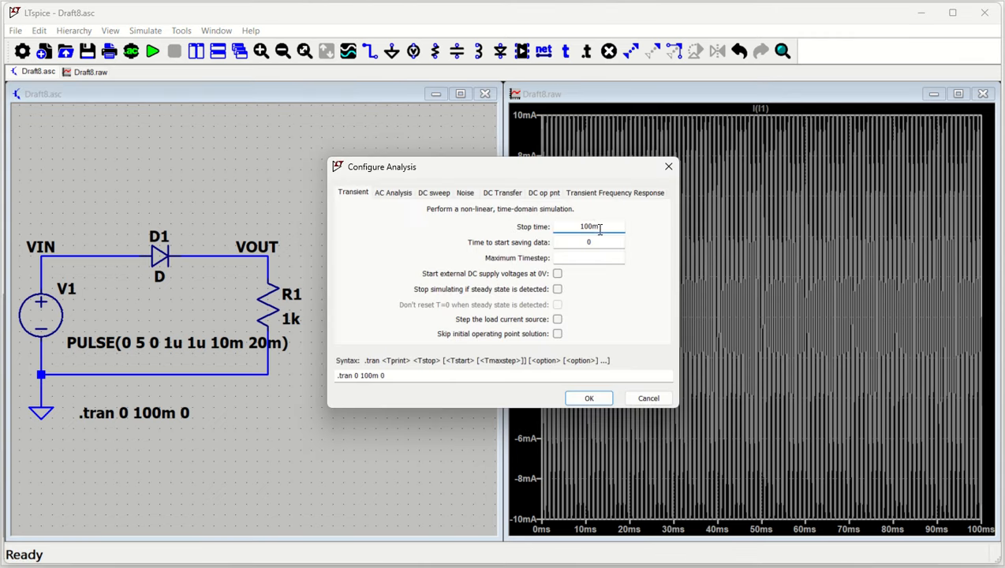
pyautogui.moveTo(601, 226); pyautogui.dragTo(566, 218)
pyautogui.write('5m')
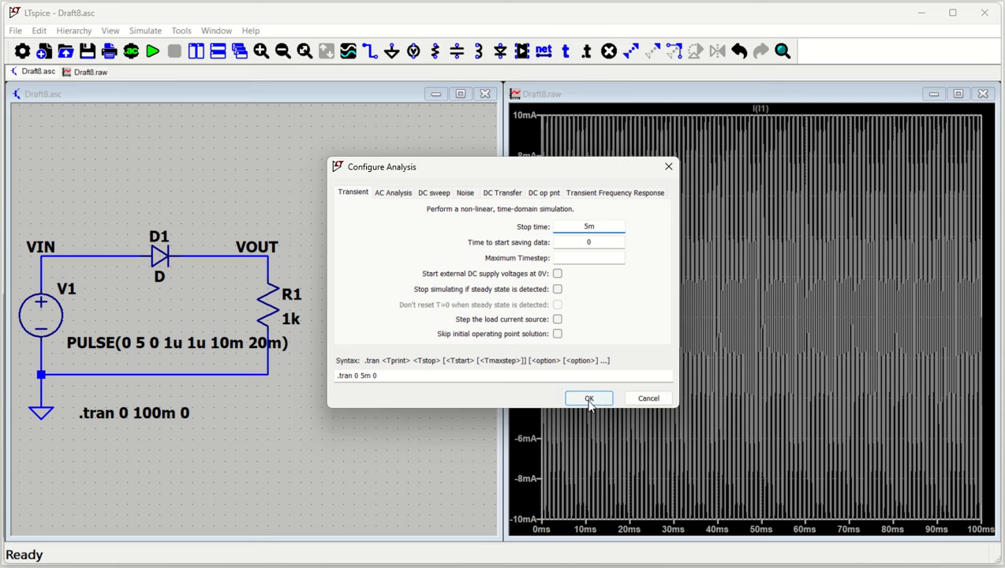
pyautogui.click(588, 398)
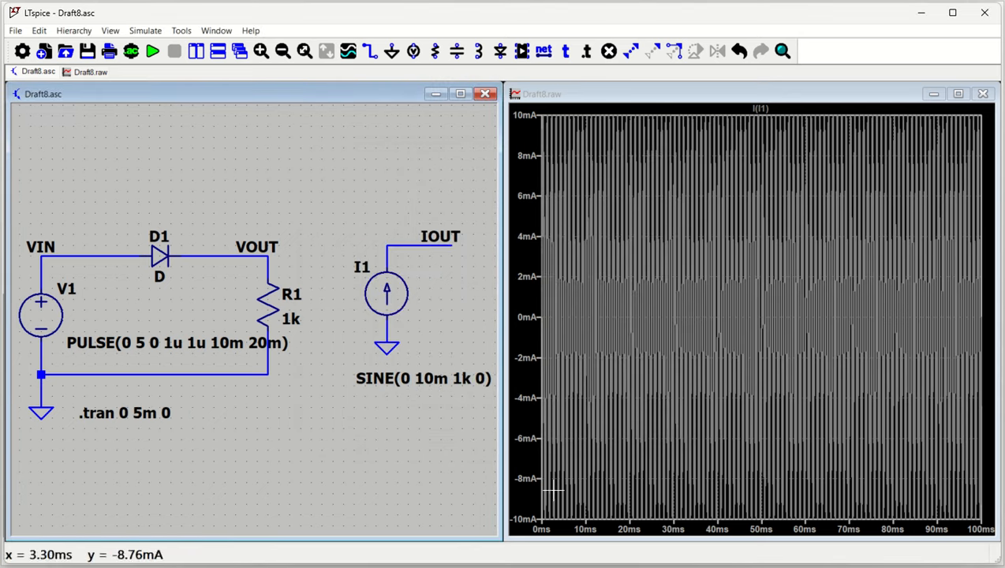
# - Rerun the simulation and trace the I(I1) waveform with a measurement cursor, closing the cursor readout when done
pyautogui.click(152, 52)
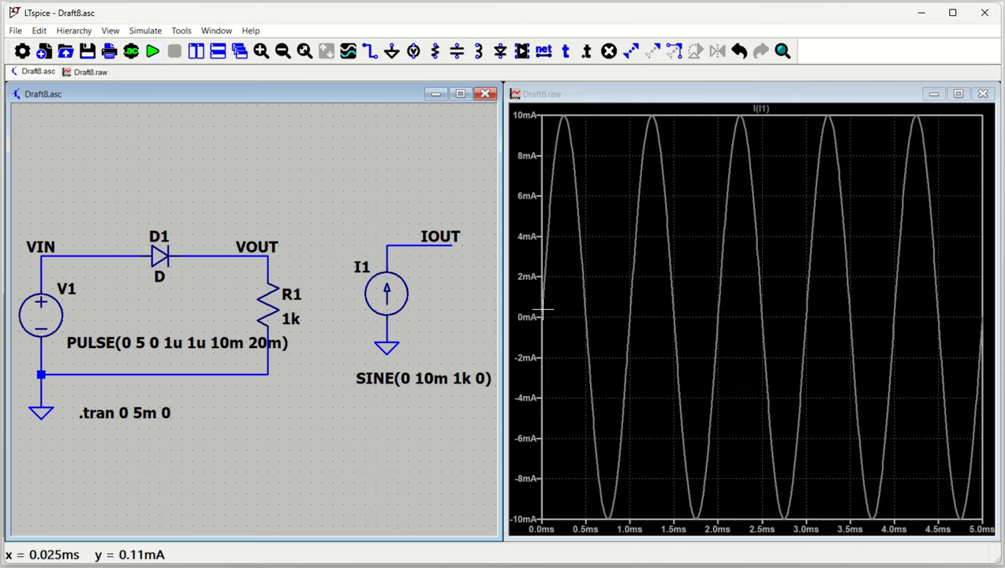
pyautogui.click(694, 229)
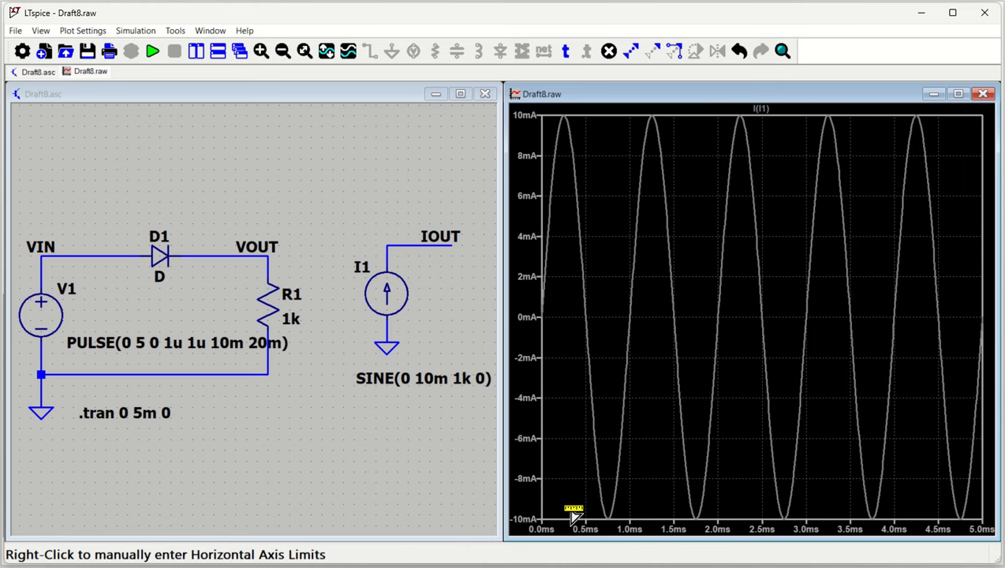
pyautogui.click(760, 116)
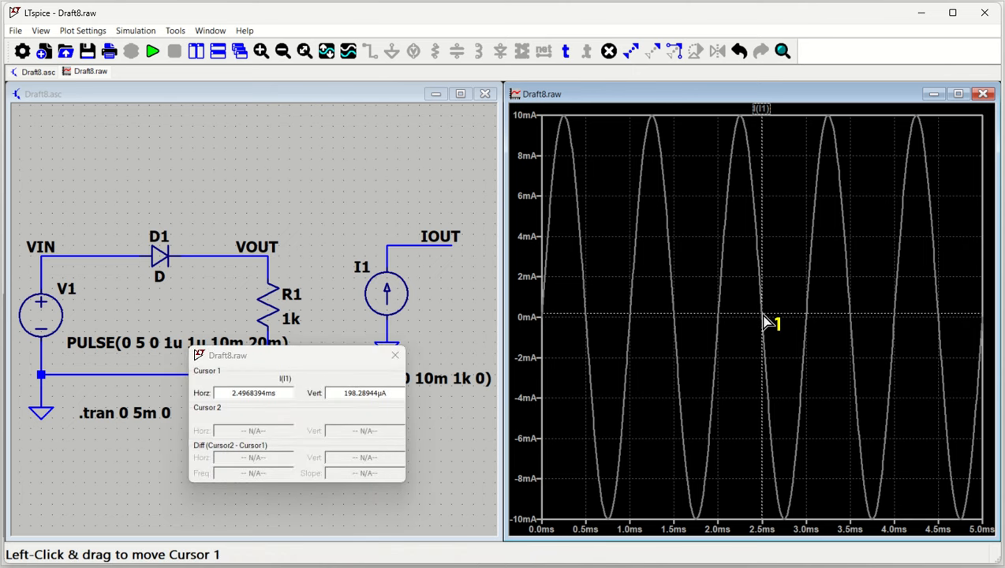
pyautogui.moveTo(765, 322); pyautogui.dragTo(733, 324)
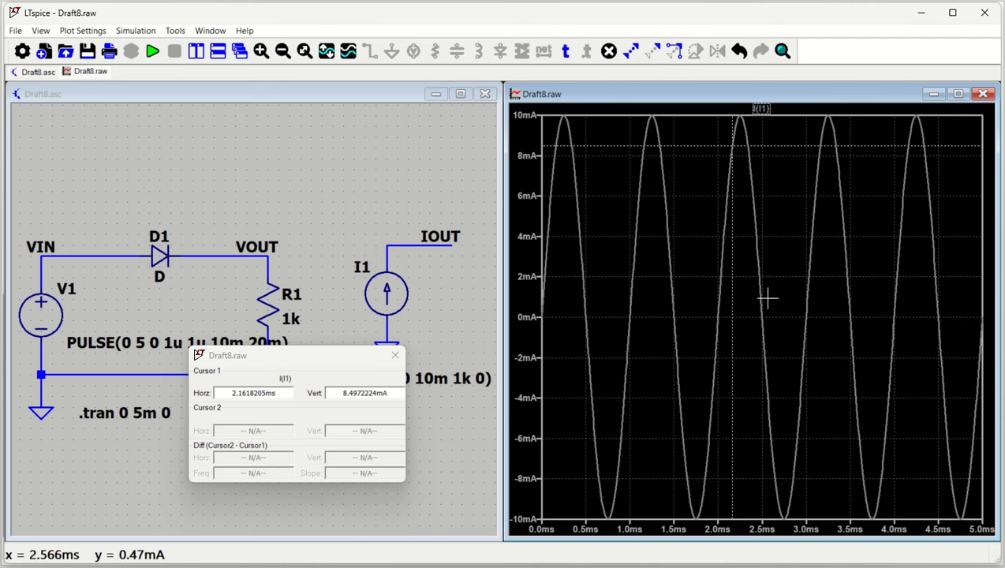
pyautogui.moveTo(734, 235)
pyautogui.mouseDown()
pyautogui.moveTo(716, 258)
pyautogui.moveTo(664, 269)
pyautogui.moveTo(731, 282)
pyautogui.moveTo(767, 276)
pyautogui.moveTo(695, 279)
pyautogui.moveTo(729, 280)
pyautogui.moveTo(717, 290)
pyautogui.mouseUp()
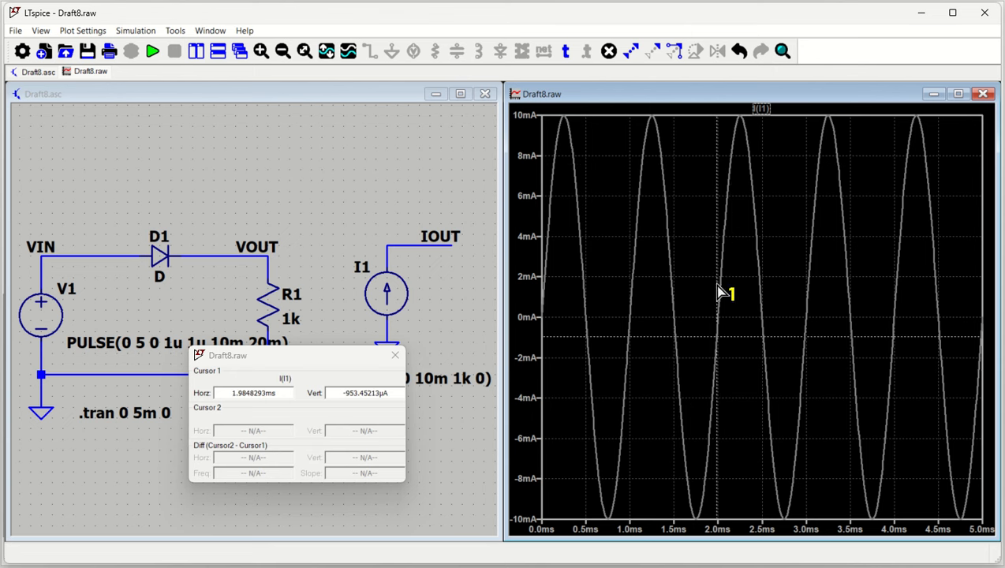
pyautogui.click(395, 355)
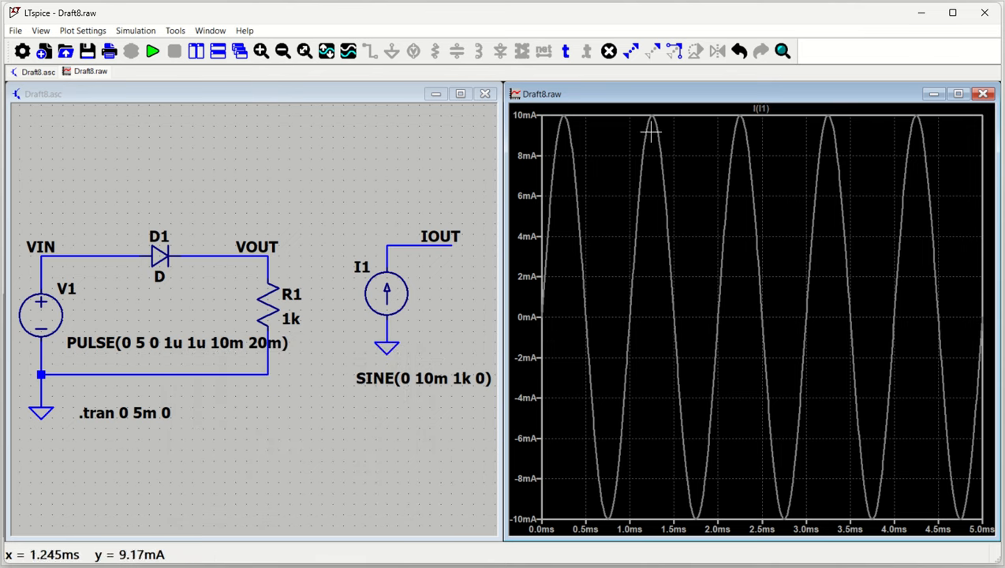
# - Change the color of the I(I1) trace to red
pyautogui.rightClick(761, 112)
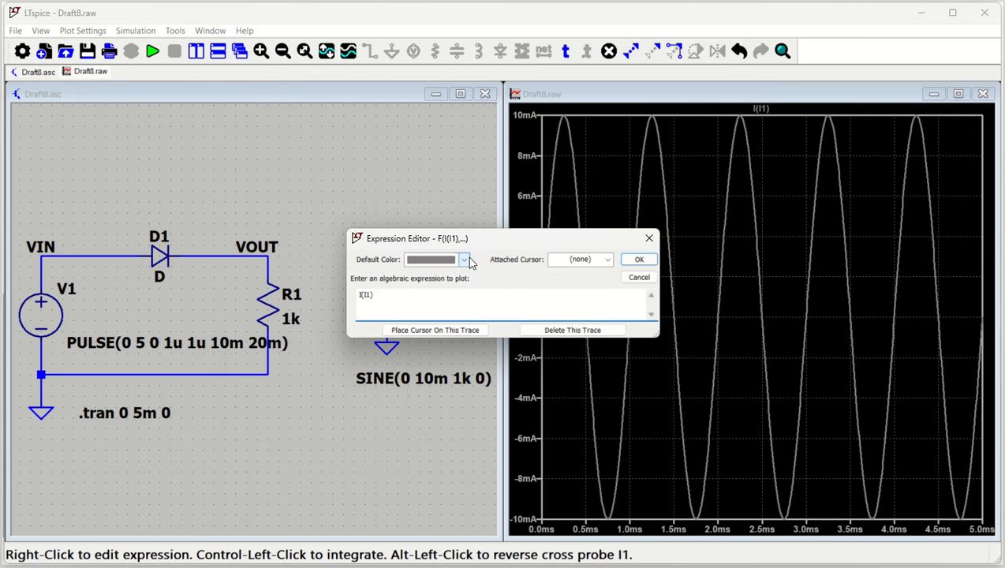
pyautogui.click(465, 259)
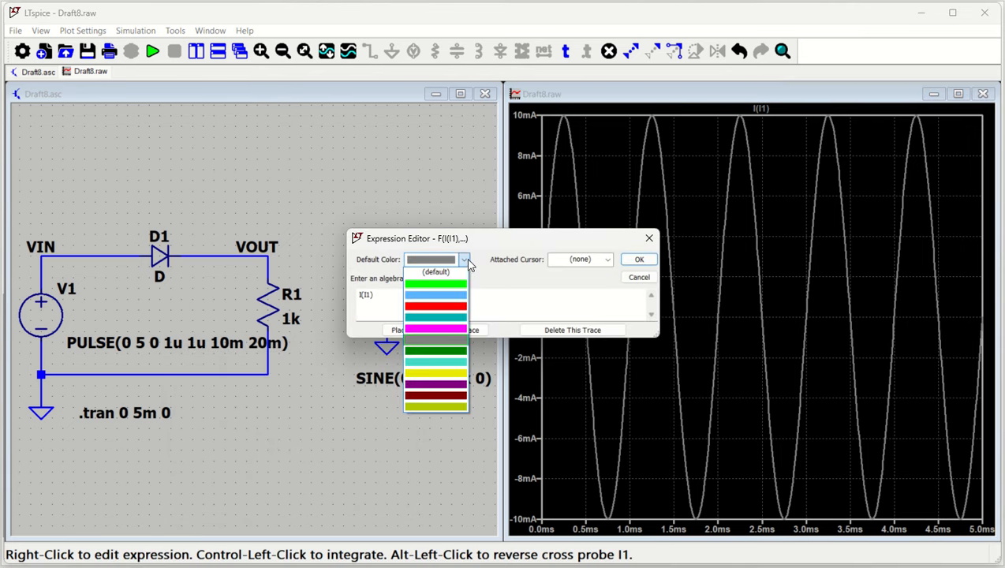
pyautogui.click(439, 308)
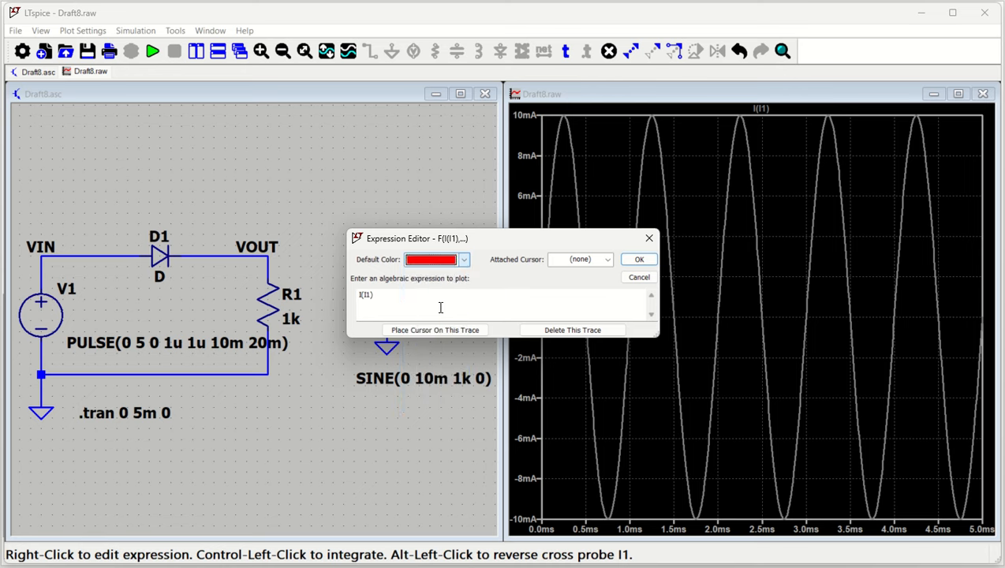
pyautogui.click(639, 260)
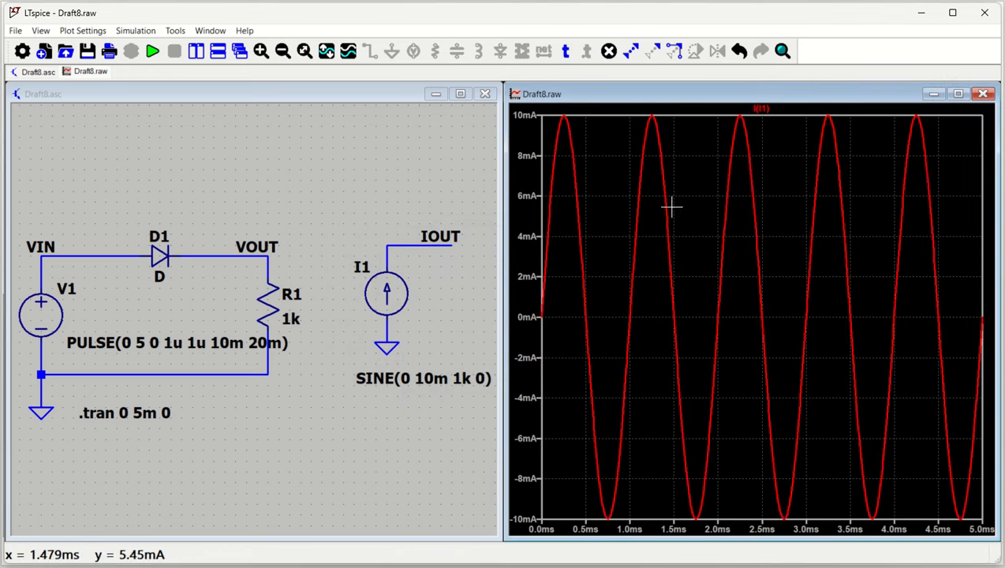
# - Try schematic pen thicknesses of 1 and 5 in the program settings
pyautogui.click(421, 167)
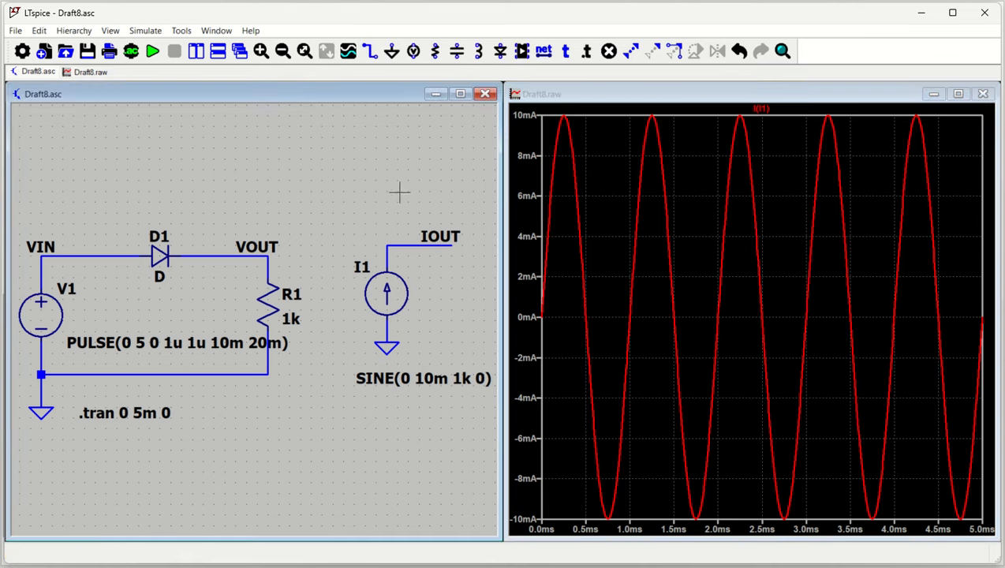
pyautogui.click(181, 31)
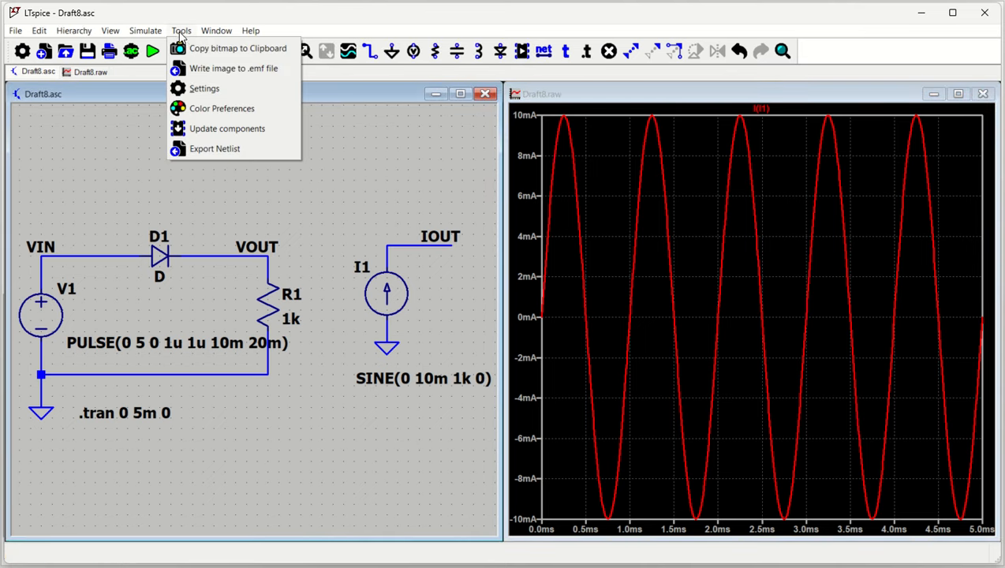
pyautogui.click(205, 89)
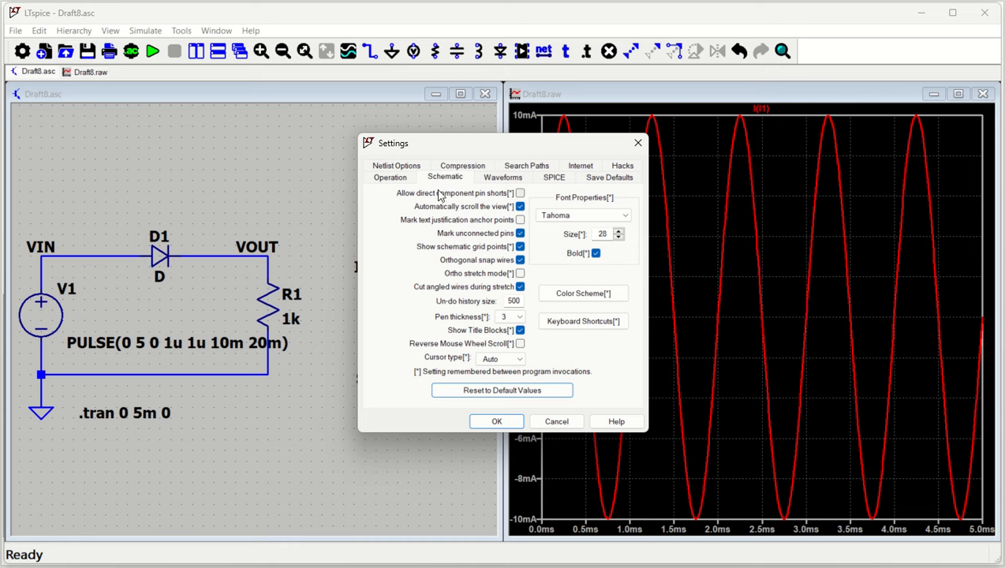
pyautogui.click(509, 317)
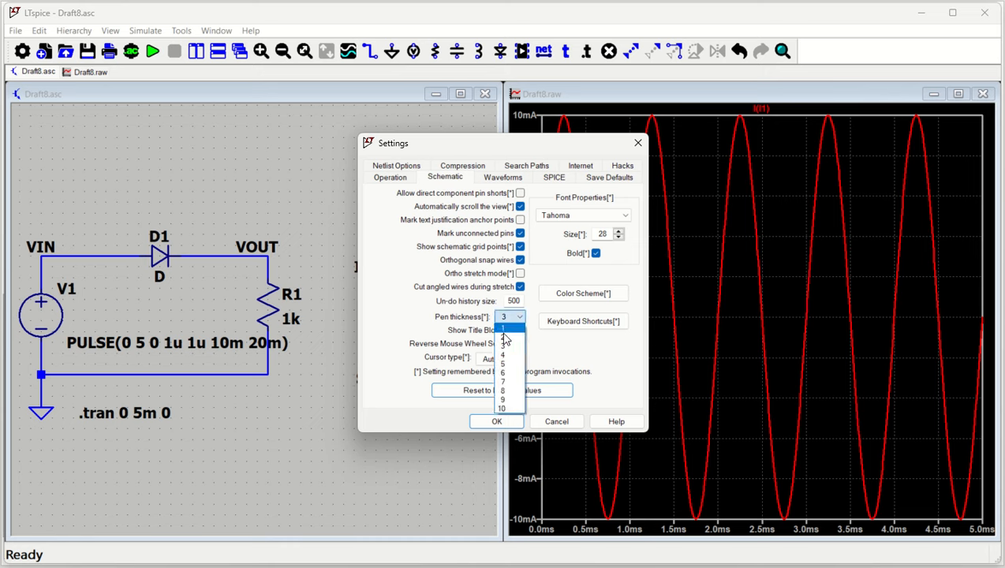
pyautogui.click(503, 328)
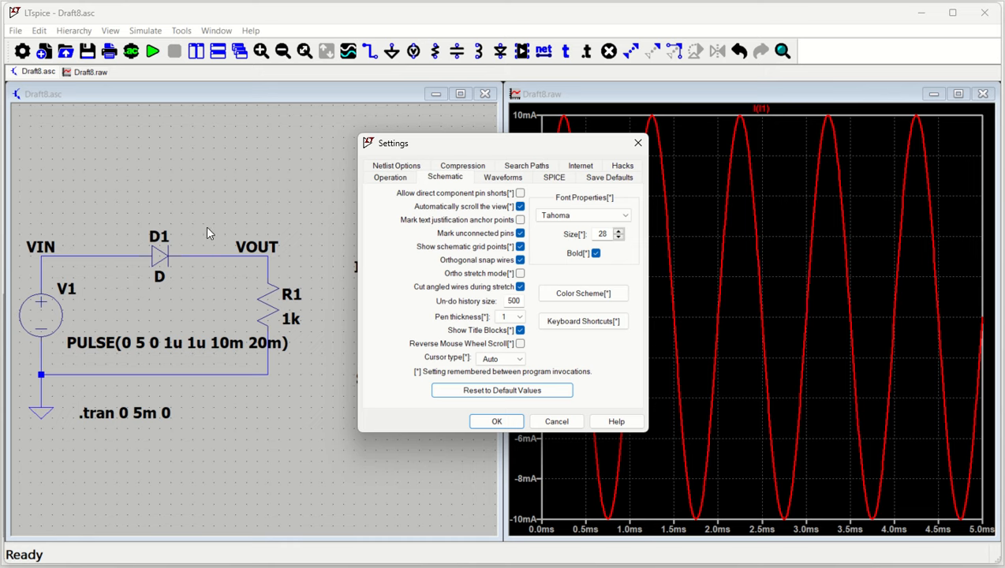
pyautogui.click(510, 316)
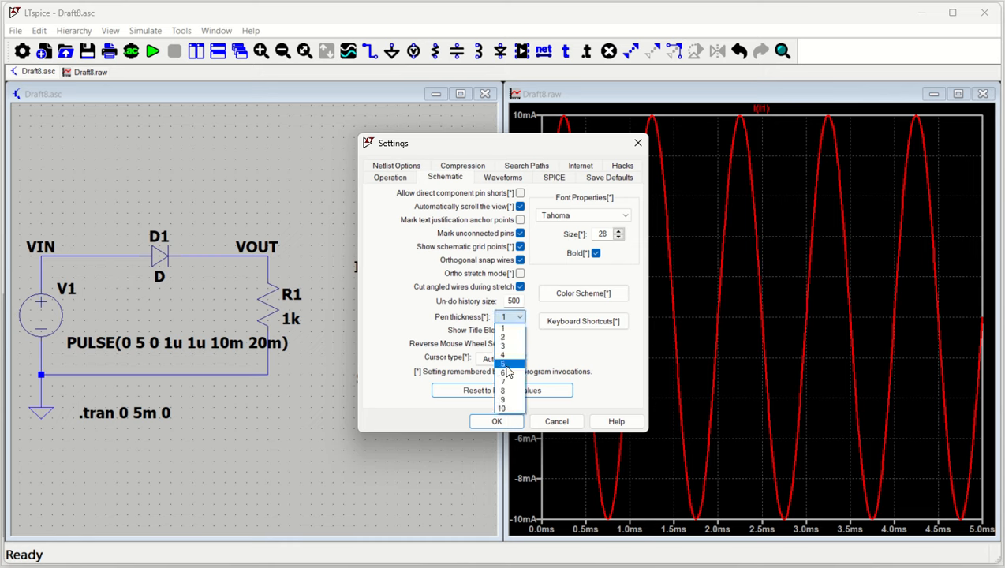
pyautogui.click(505, 364)
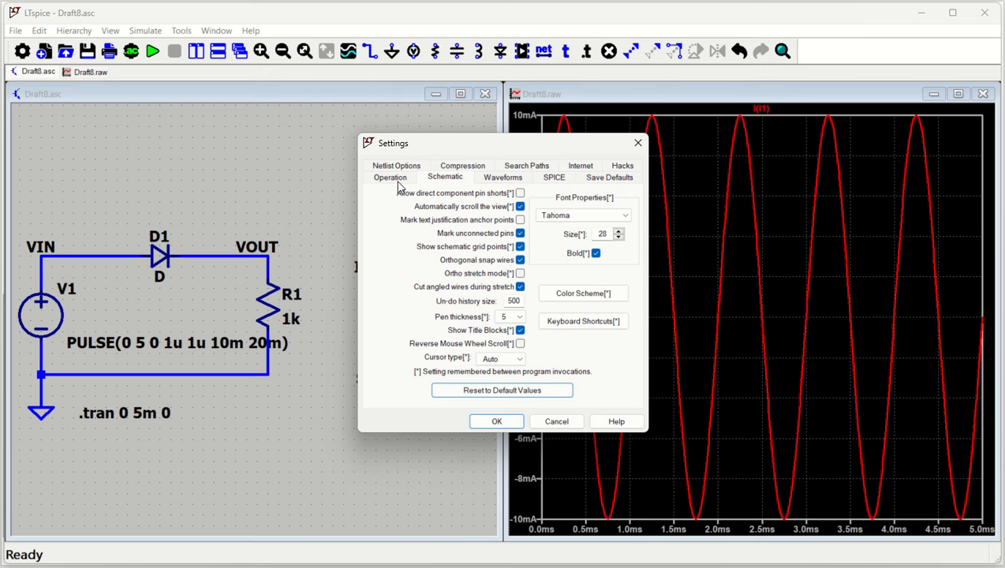
pyautogui.moveTo(423, 151); pyautogui.dragTo(560, 167)
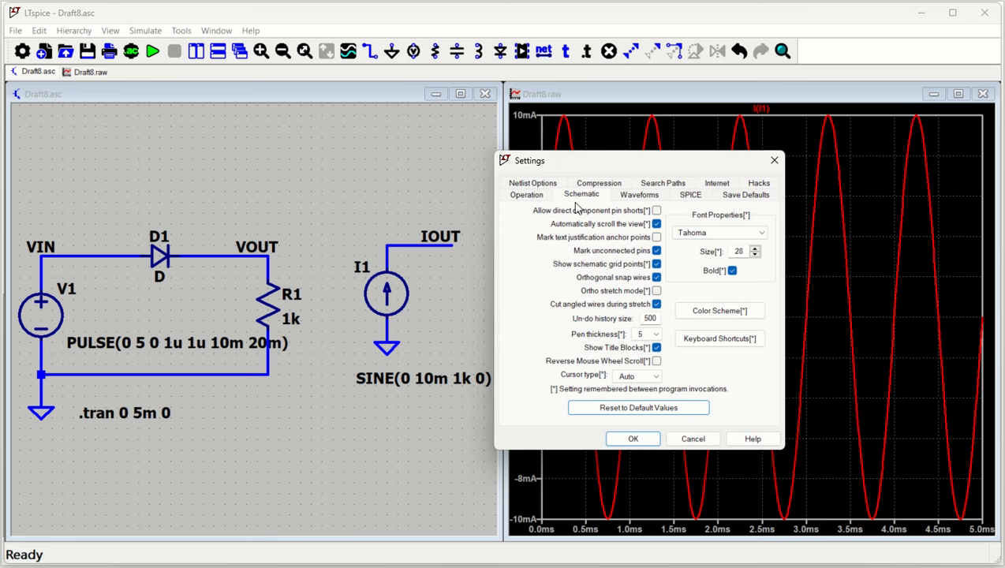
pyautogui.click(692, 437)
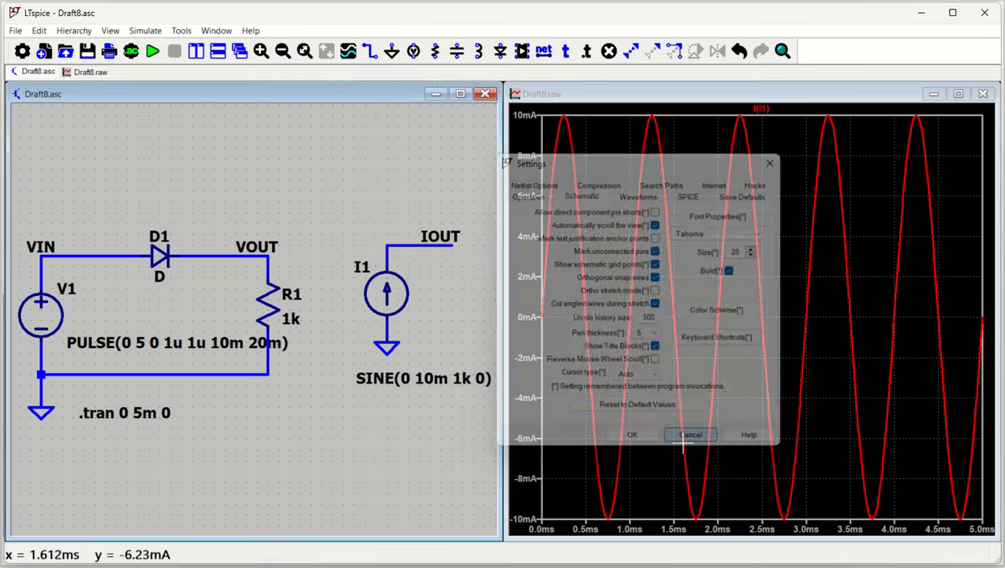
# - Set the schematic pen thickness to 3
pyautogui.click(181, 31)
pyautogui.click(204, 89)
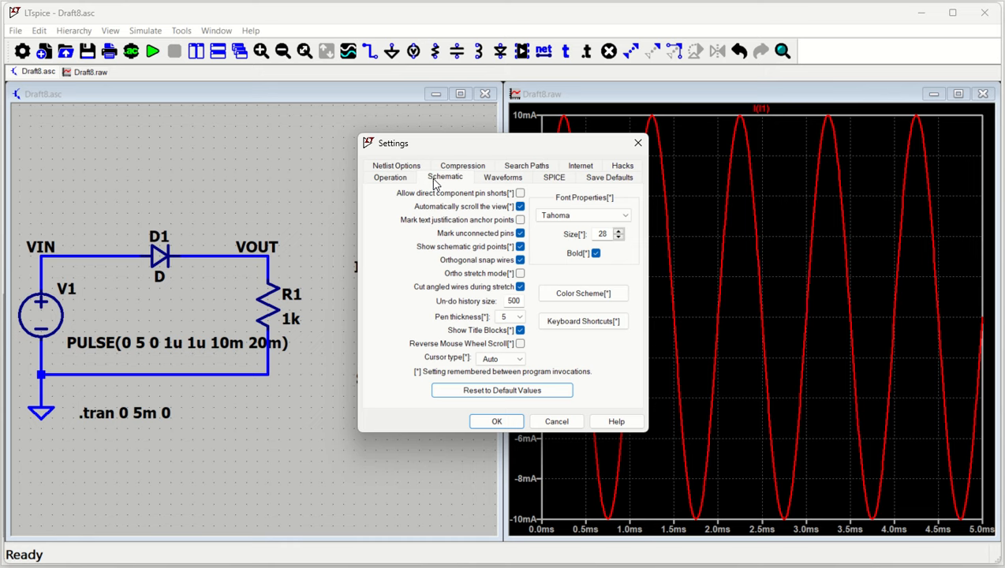
pyautogui.click(518, 318)
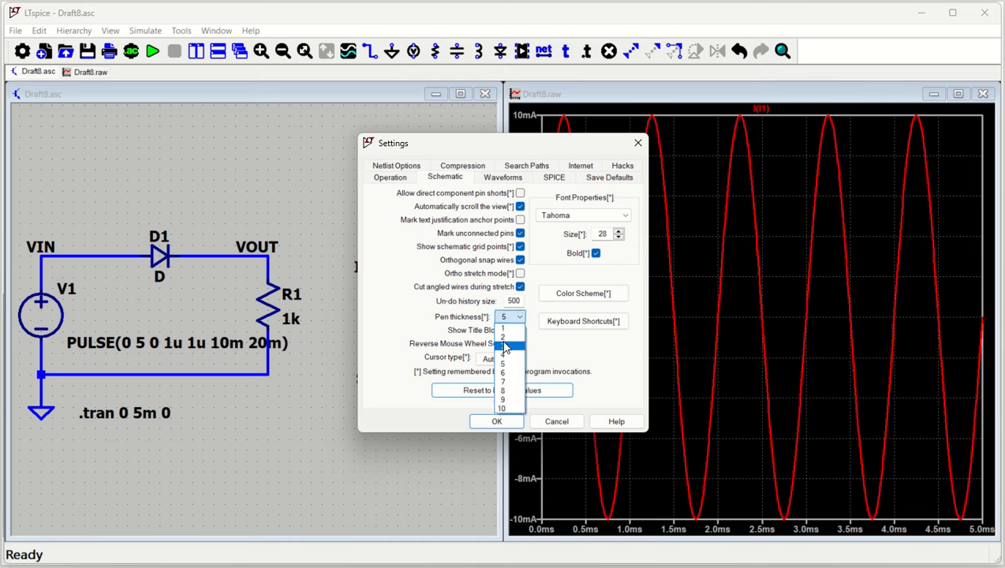
pyautogui.click(504, 346)
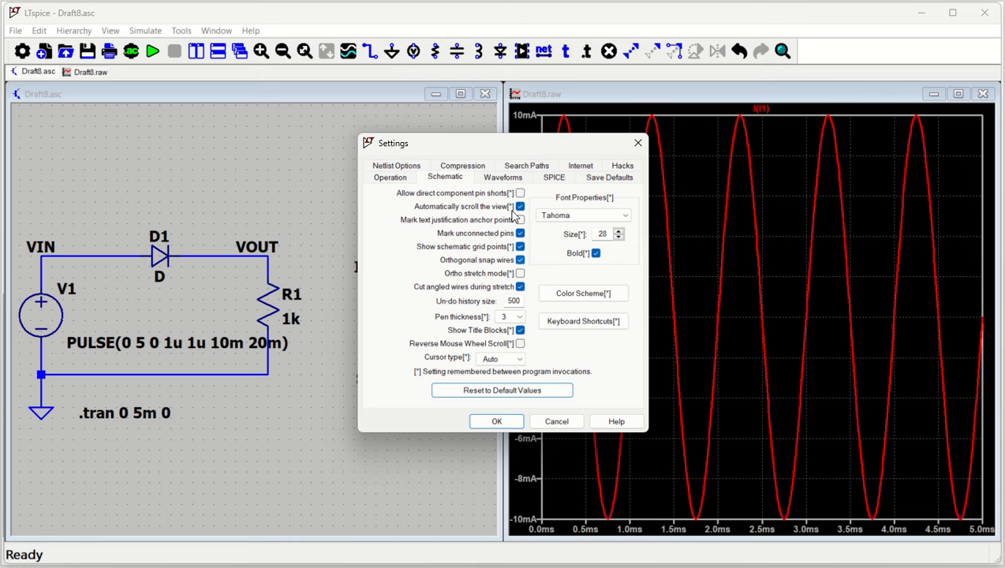
# - Try a waveform data trace width of 1 and view the plotted I(I1) trace
pyautogui.click(496, 181)
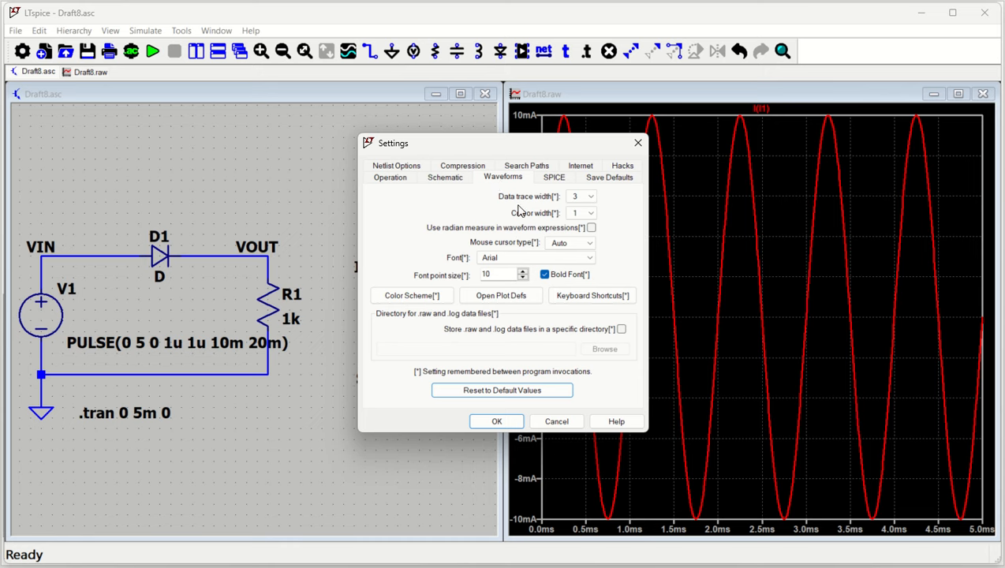
pyautogui.click(587, 197)
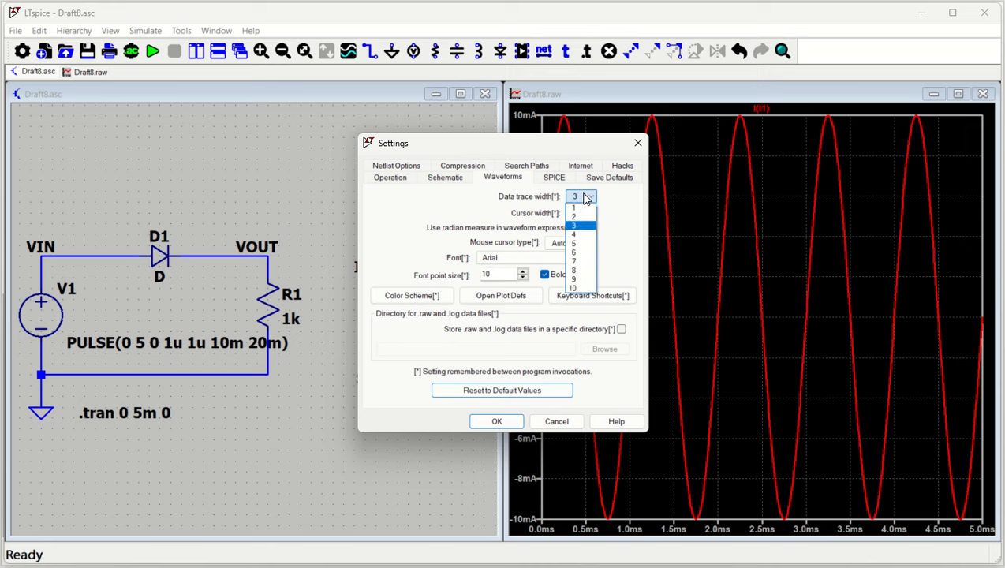
pyautogui.click(577, 210)
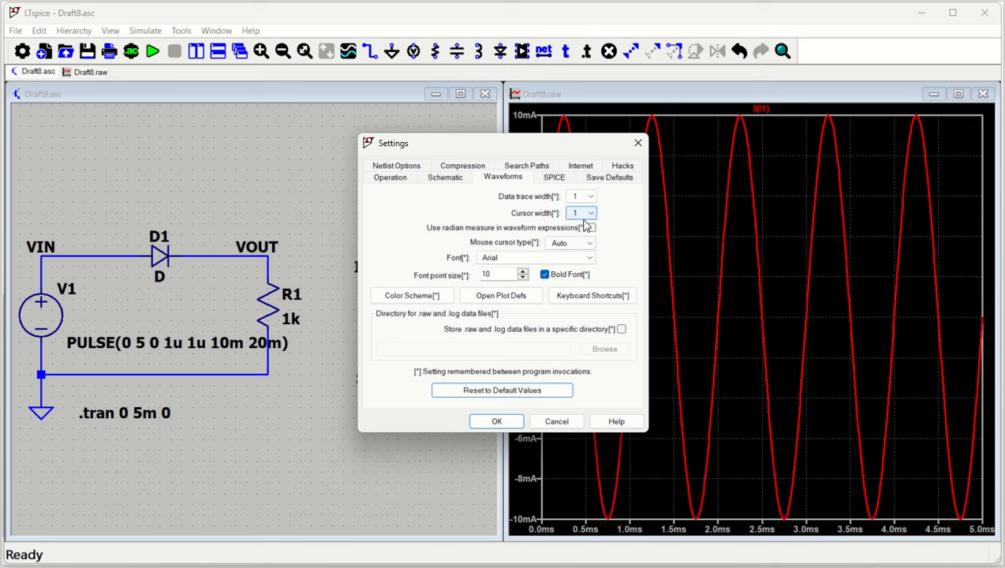
pyautogui.moveTo(563, 147); pyautogui.dragTo(417, 160)
pyautogui.click(350, 433)
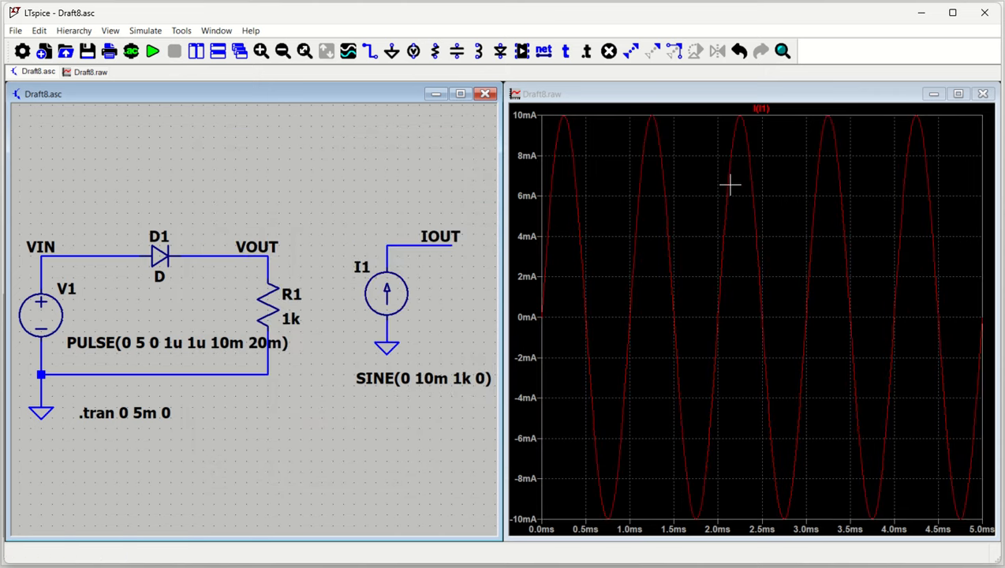
pyautogui.click(615, 153)
pyautogui.click(415, 150)
# - Set the waveform data trace width to 3 and apply the settings
pyautogui.click(180, 32)
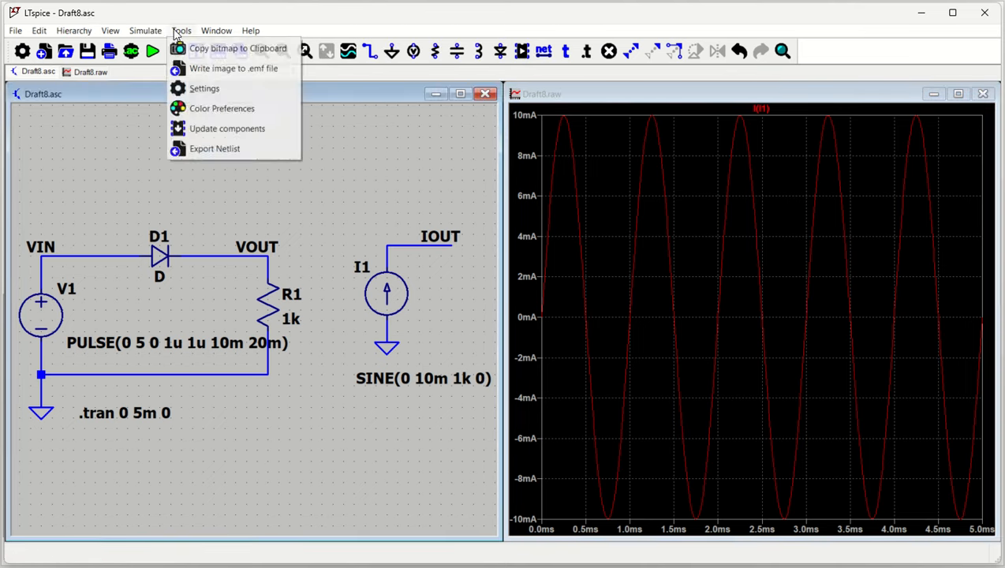
pyautogui.click(199, 89)
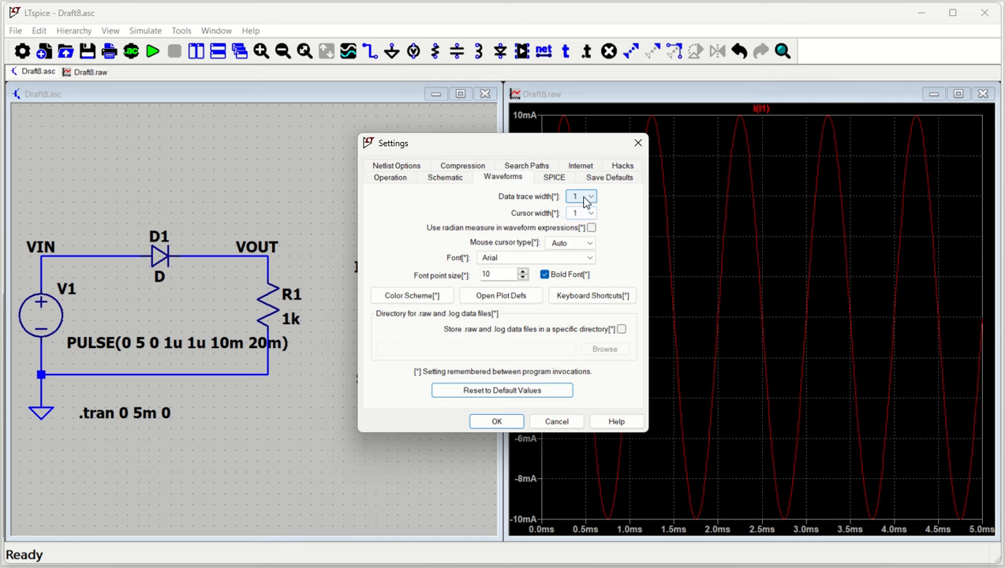
pyautogui.click(590, 201)
pyautogui.click(587, 228)
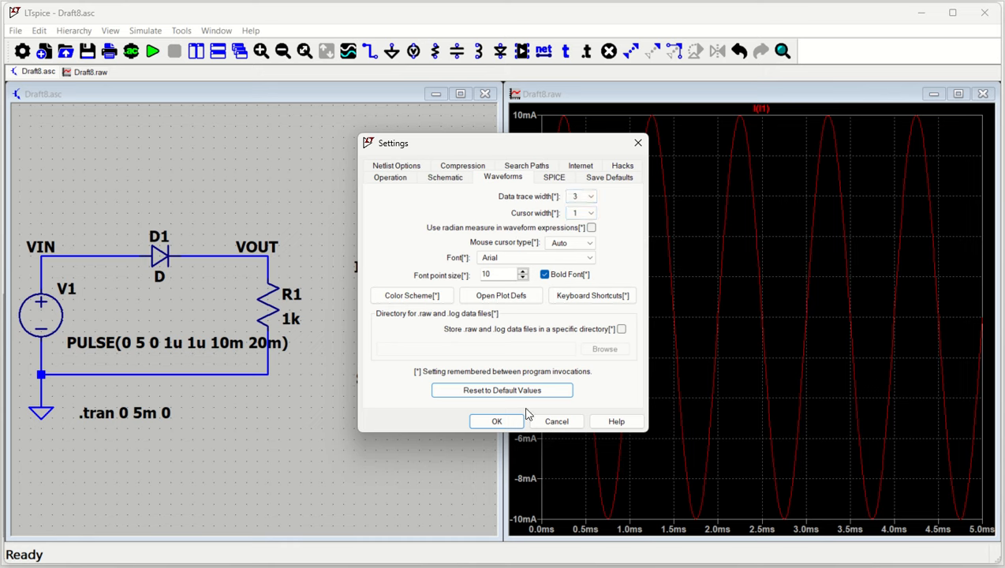
pyautogui.click(497, 424)
pyautogui.click(496, 421)
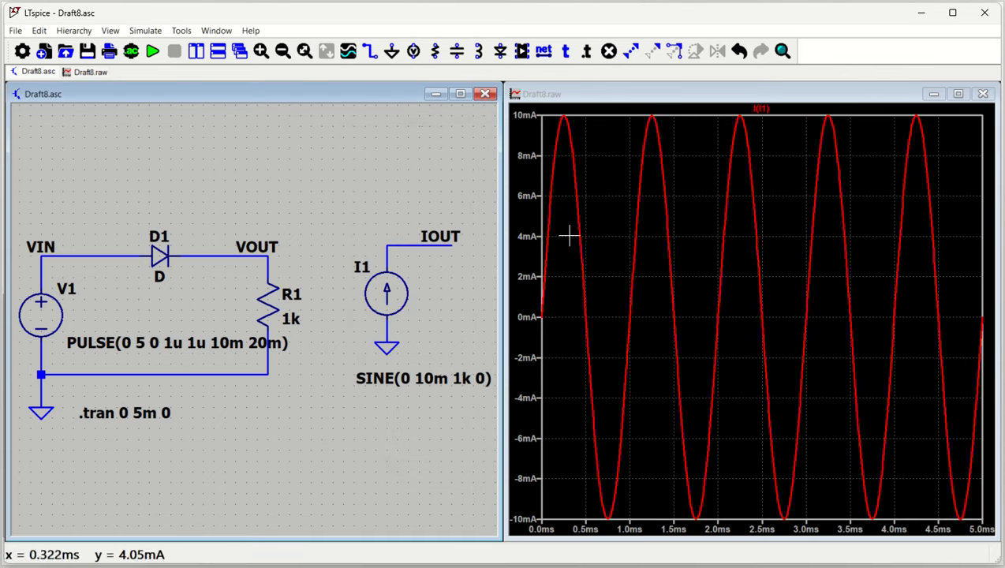
# - Set the green component of waveform trace V(2) to 239 in the color preferences and accept the change
pyautogui.click(182, 30)
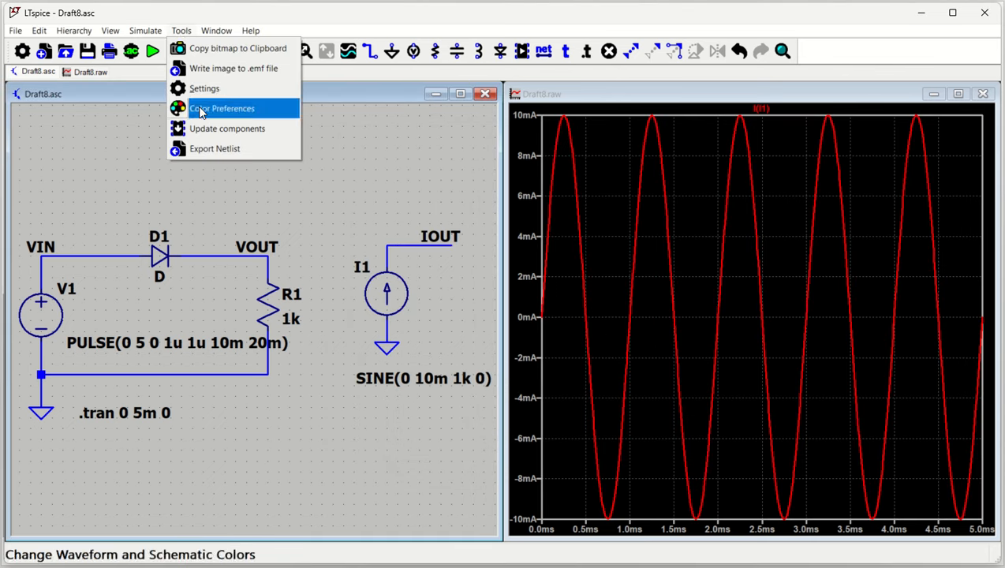
pyautogui.click(207, 114)
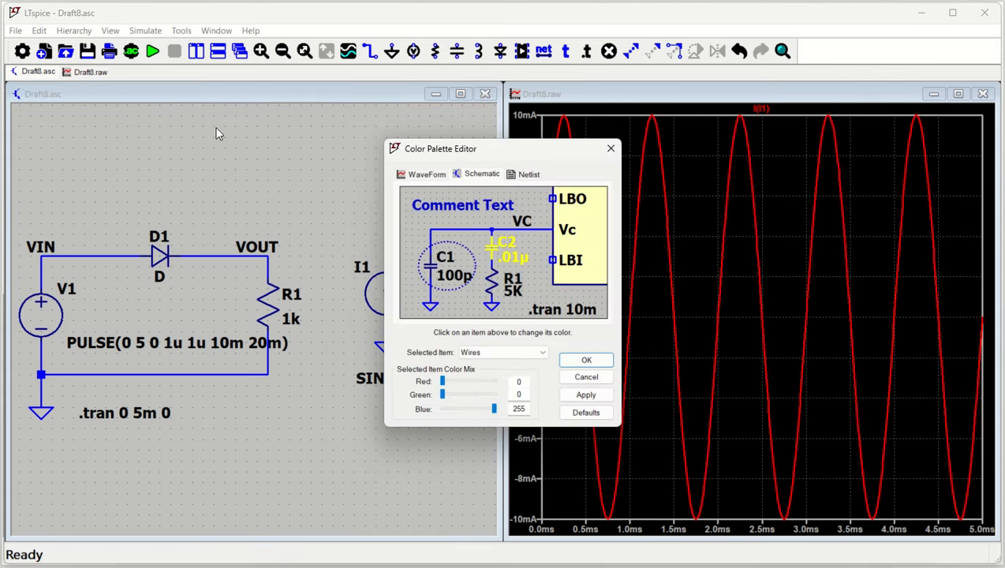
pyautogui.click(423, 176)
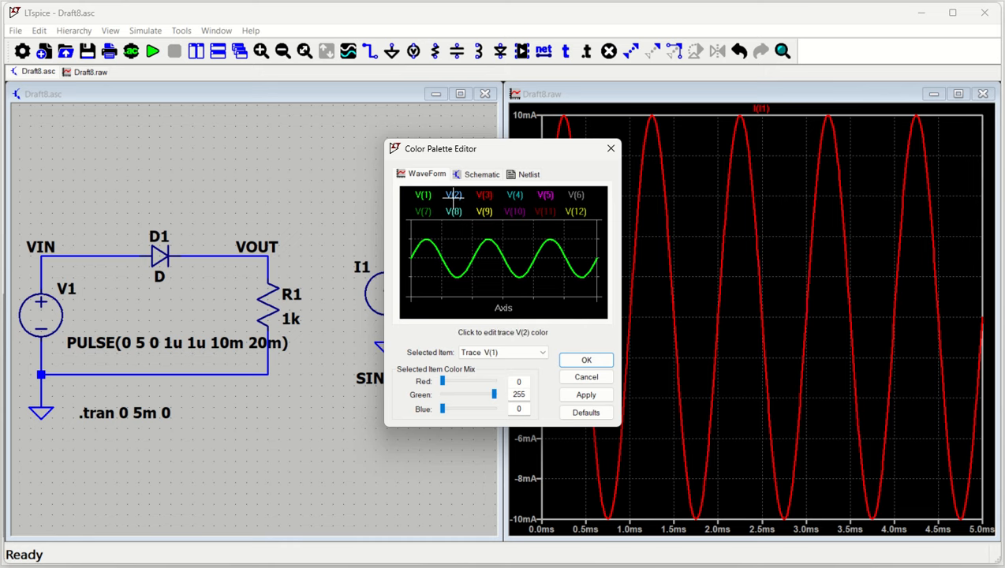
pyautogui.click(455, 196)
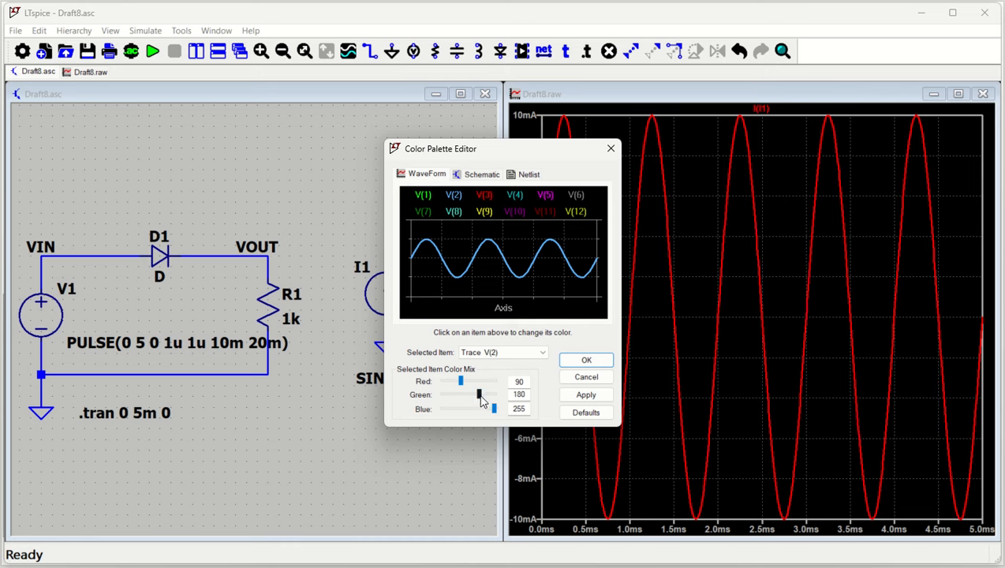
pyautogui.moveTo(480, 399)
pyautogui.mouseDown()
pyautogui.moveTo(445, 399)
pyautogui.moveTo(491, 400)
pyautogui.mouseUp()
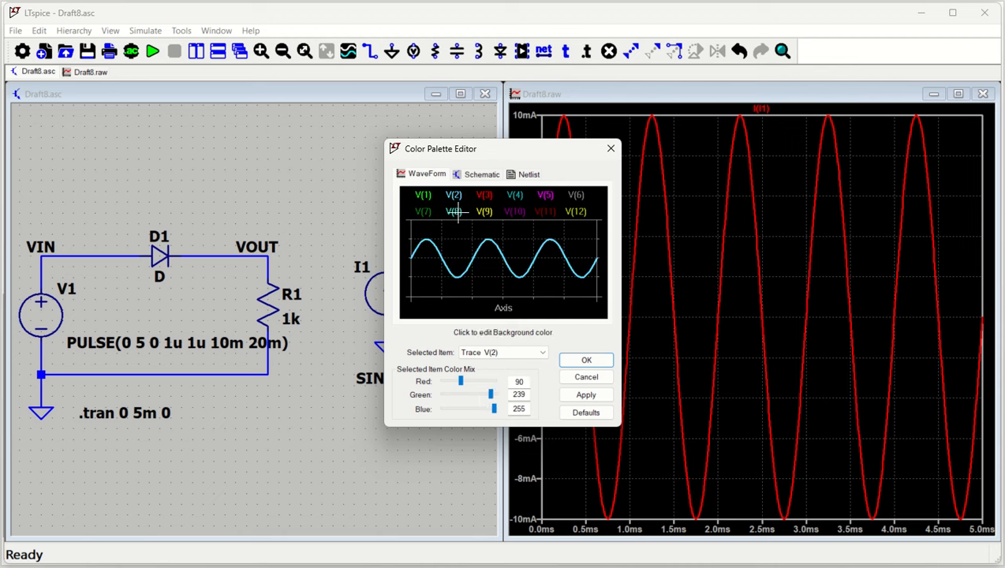
pyautogui.click(586, 359)
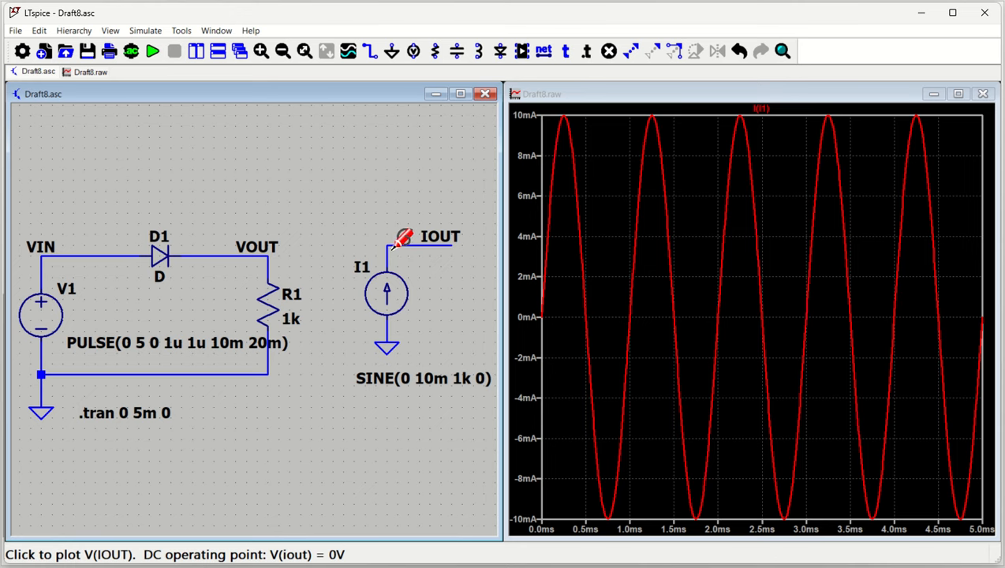
# - Plot V(iout) on its own in the waveform window and add the I(I1) current trace
pyautogui.click(402, 237)
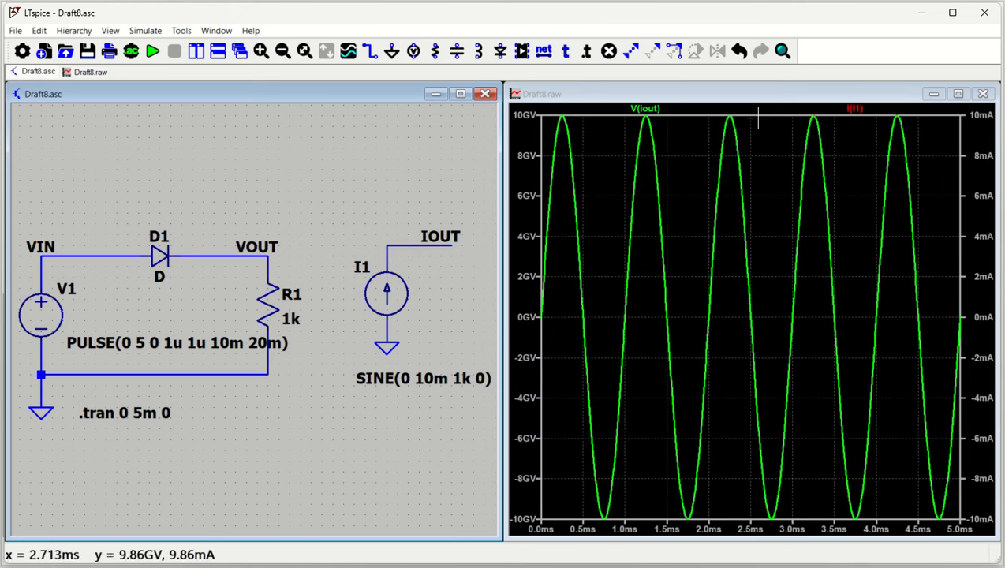
pyautogui.click(413, 238)
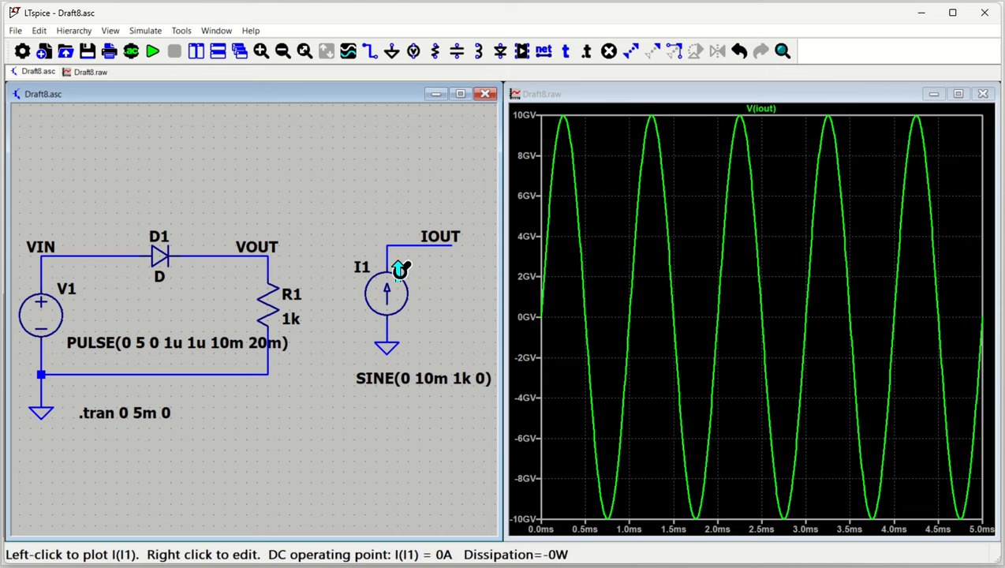
pyautogui.click(396, 290)
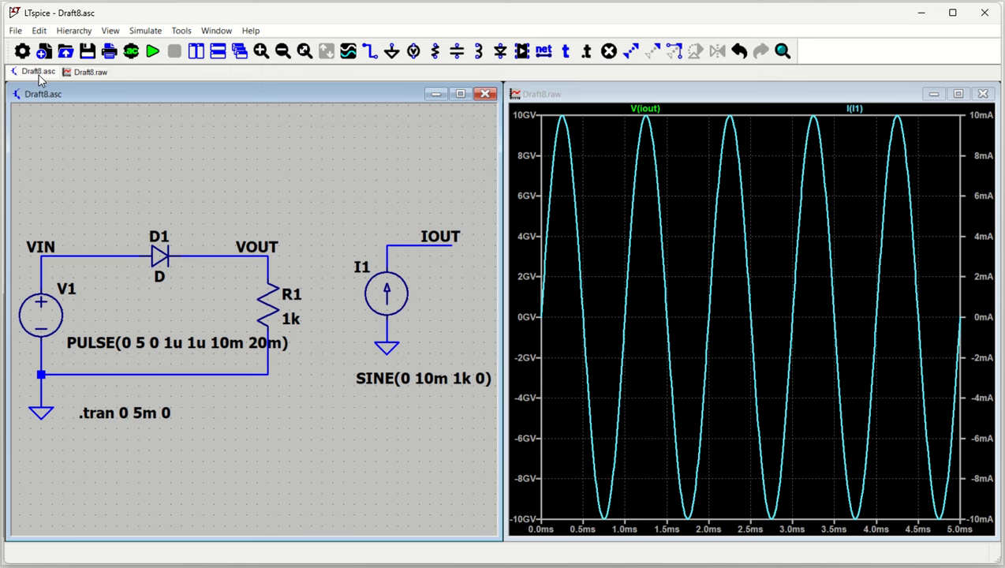
# - Save the schematic under the new name firstckt and run its simulation
pyautogui.click(17, 32)
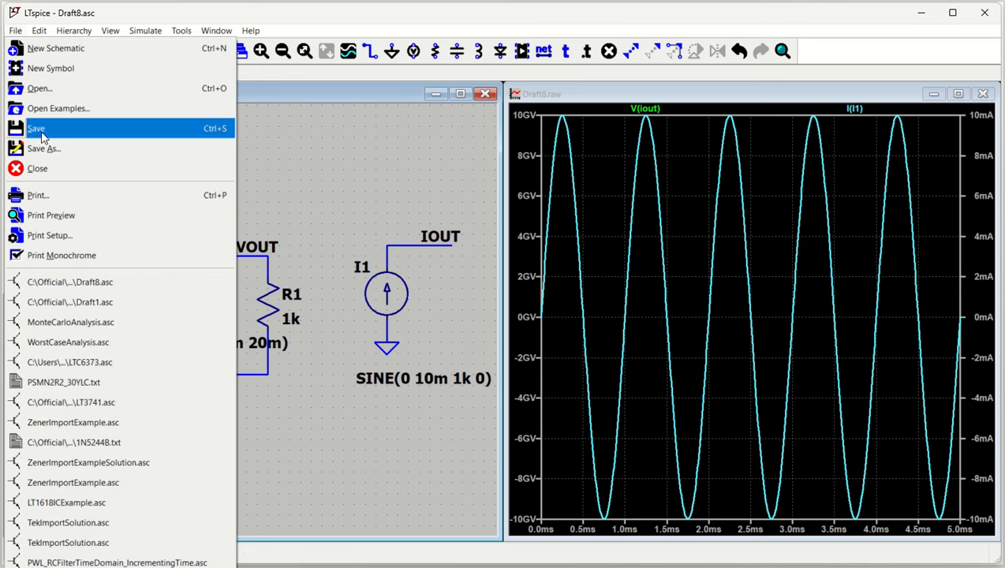
pyautogui.click(295, 154)
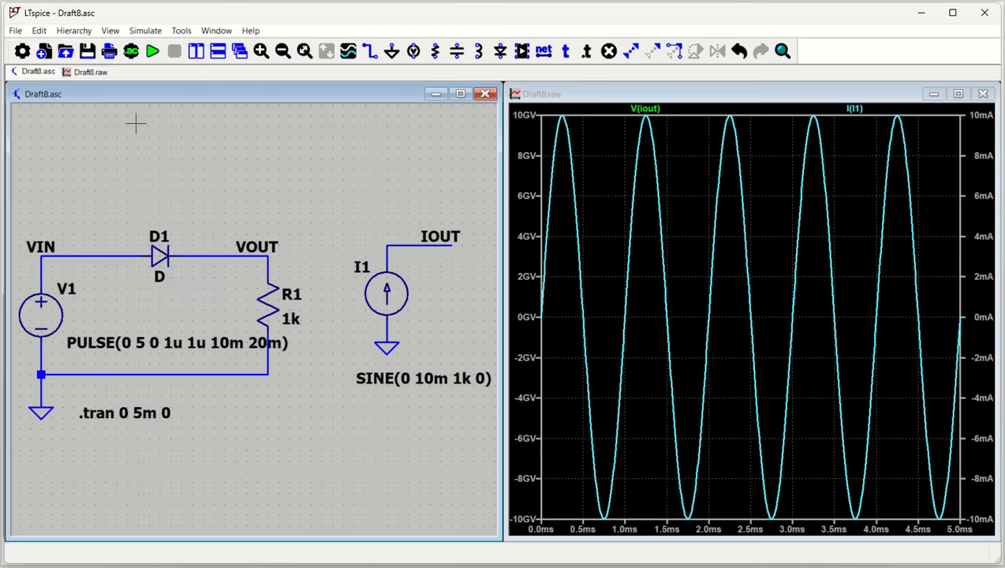
pyautogui.click(15, 30)
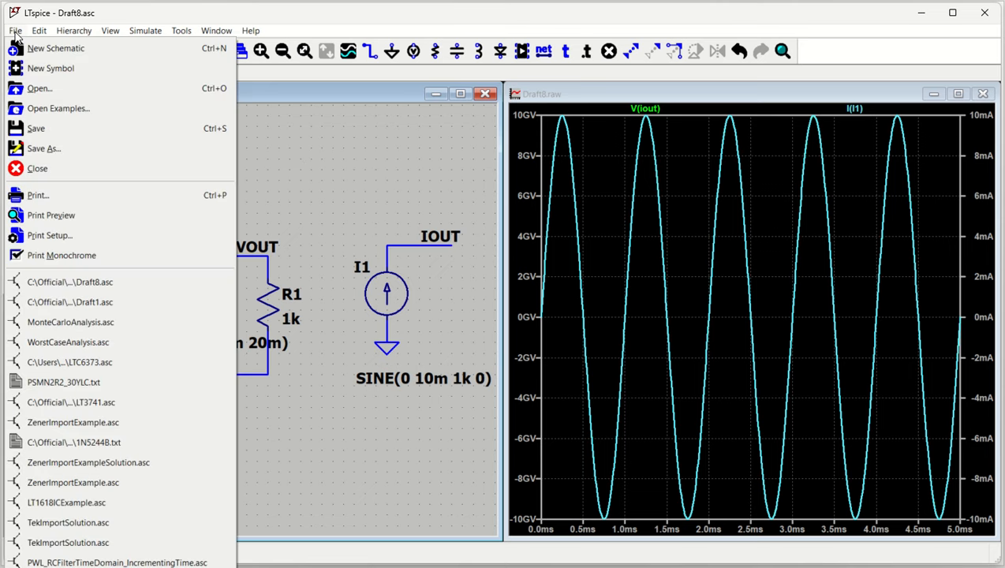
pyautogui.click(44, 148)
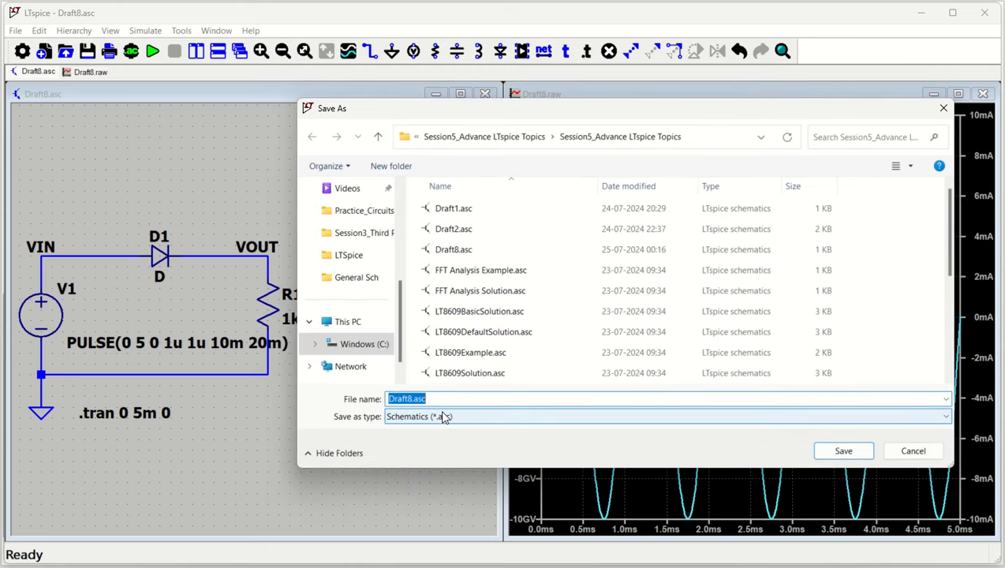
pyautogui.write('f')
pyautogui.write('irstckt')
pyautogui.click(840, 451)
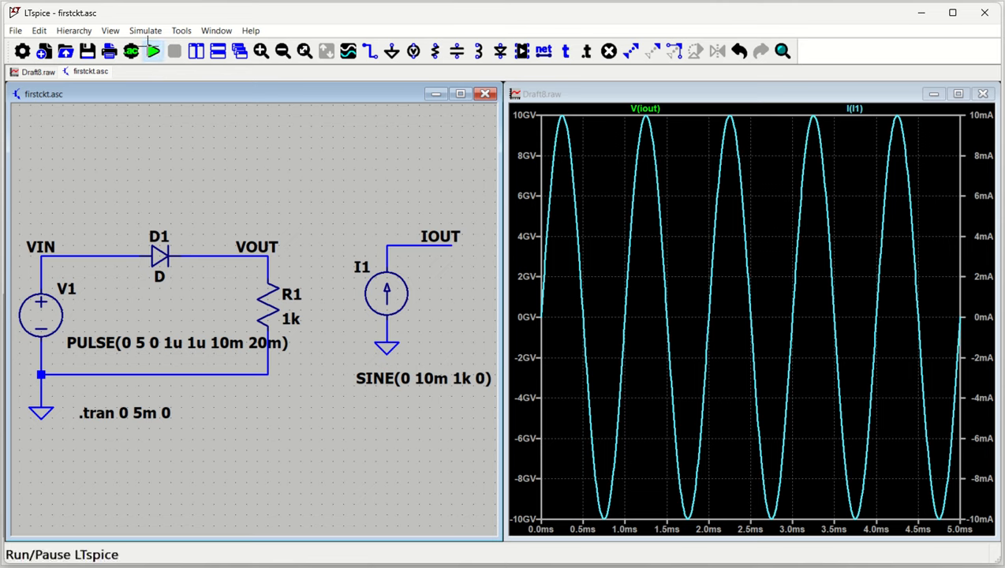
pyautogui.click(153, 51)
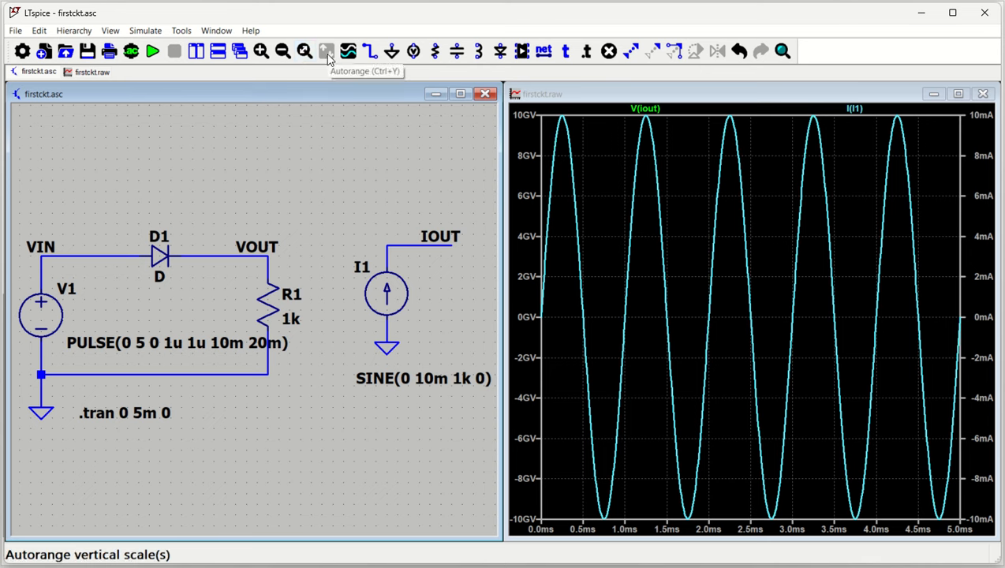
# - Place the comment text "This is my first ckt" above the diode-resistor circuit
pyautogui.click(39, 32)
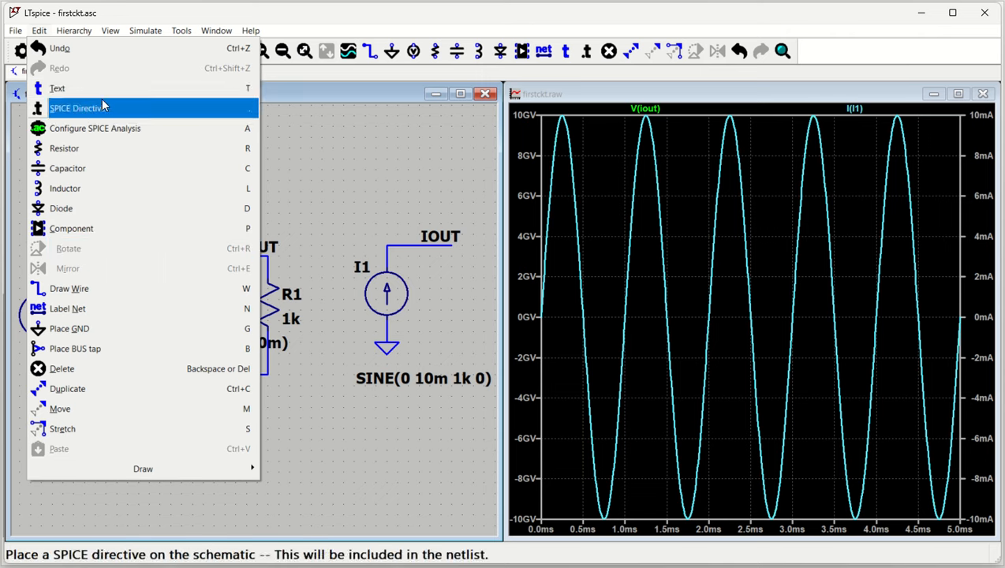
pyautogui.click(280, 154)
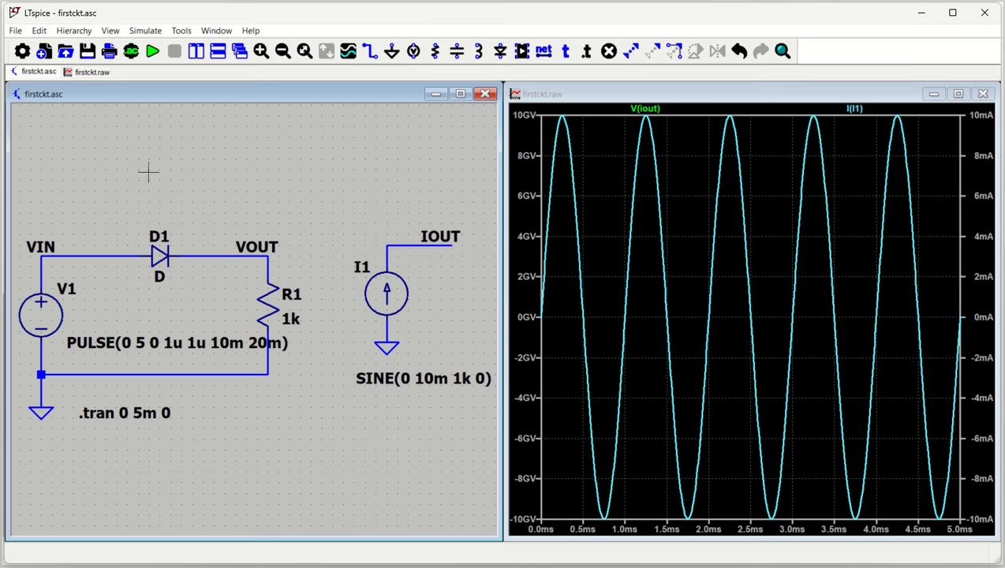
pyautogui.click(564, 52)
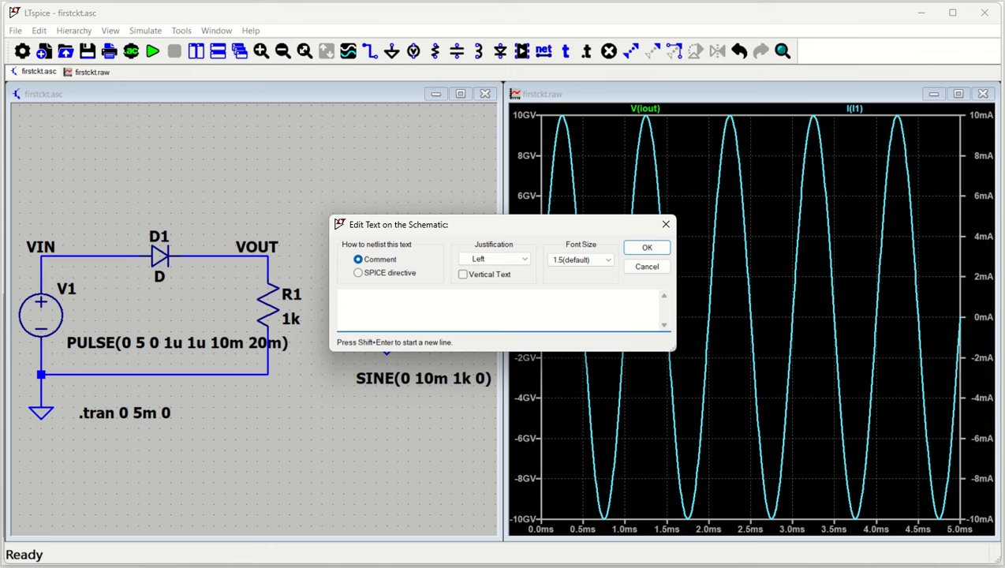
pyautogui.write('This is my first ckt')
pyautogui.press('Return')
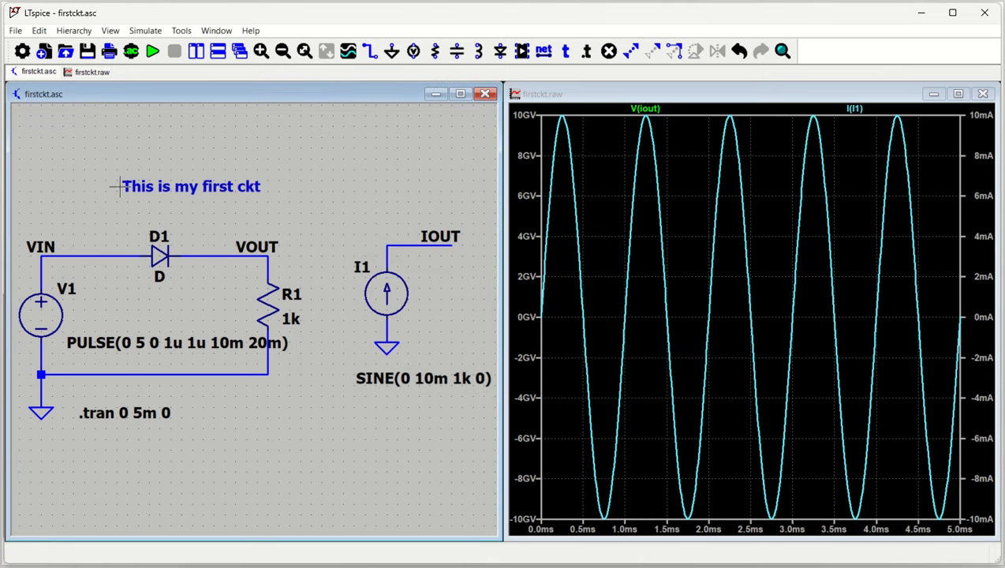
pyautogui.click(113, 186)
# - Edit the transient analysis directive to read .tran 0 10m 0
pyautogui.rightClick(112, 418)
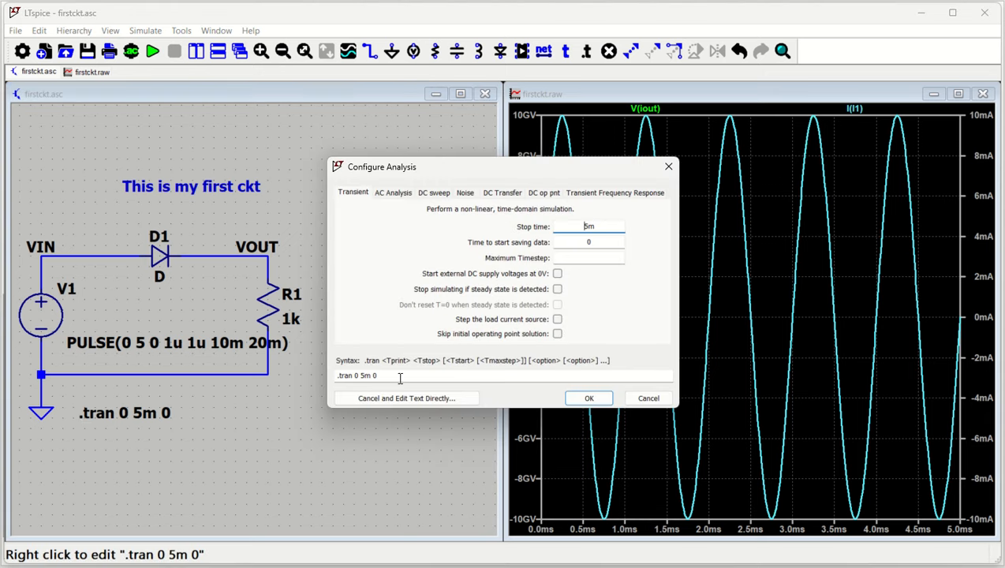
pyautogui.click(363, 376)
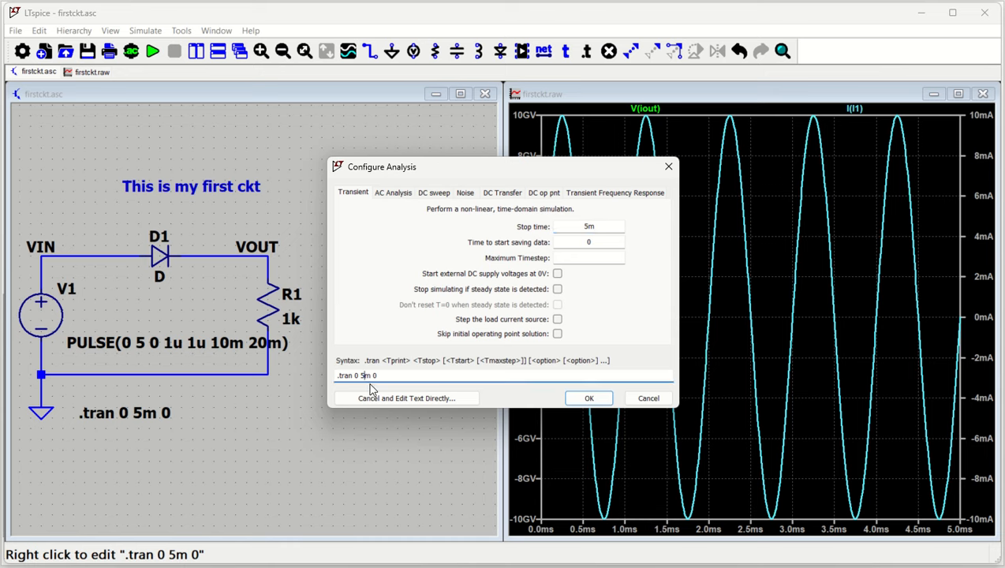
pyautogui.press('BackSpace')
pyautogui.write('10')
pyautogui.press('Return')
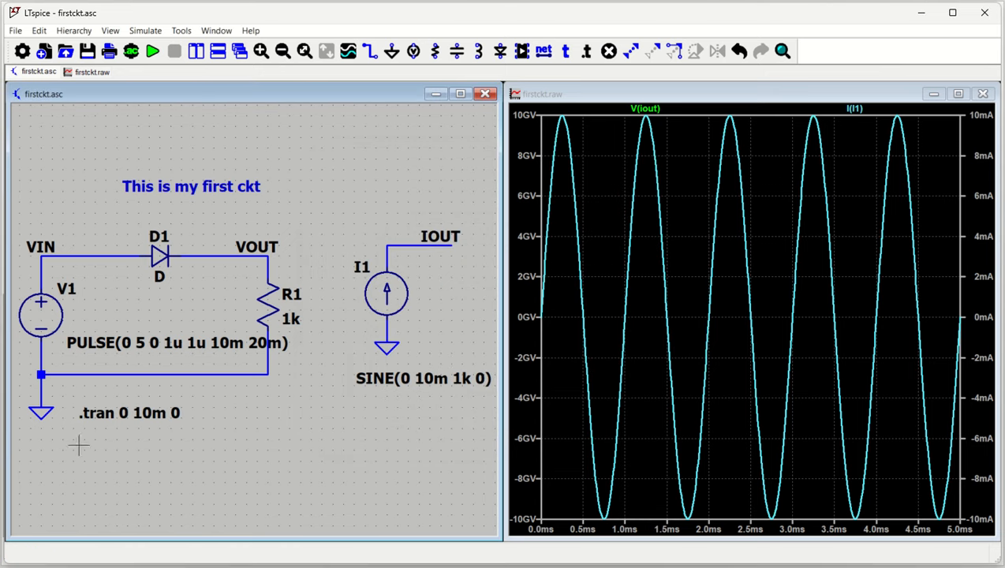
# - View the transient analysis configuration and the SPICE directive text editor, closing each without changes
pyautogui.moveTo(138, 445)
pyautogui.mouseDown()
pyautogui.moveTo(207, 468)
pyautogui.moveTo(157, 451)
pyautogui.moveTo(233, 462)
pyautogui.moveTo(144, 427)
pyautogui.mouseUp()
pyautogui.rightClick(141, 413)
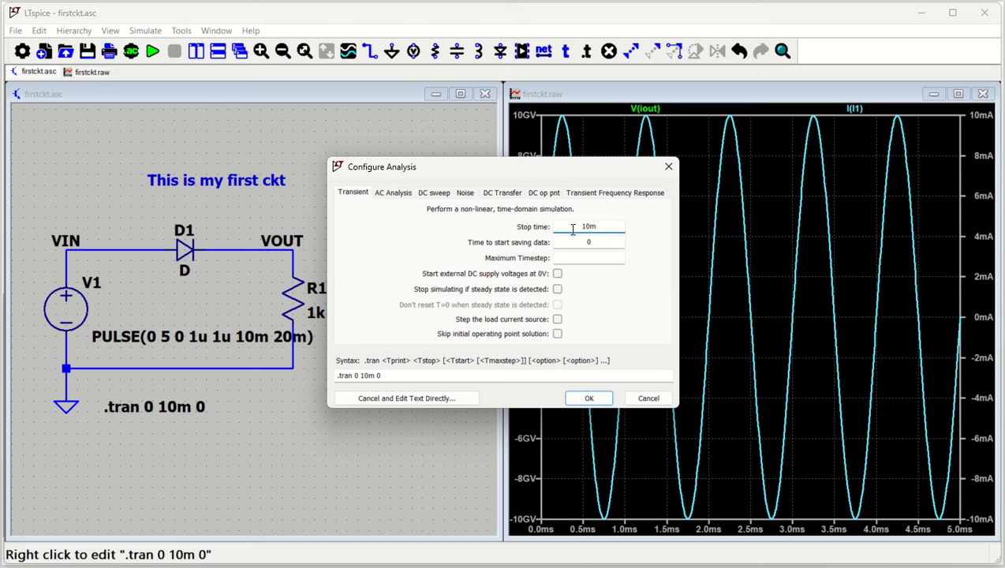
pyautogui.click(667, 167)
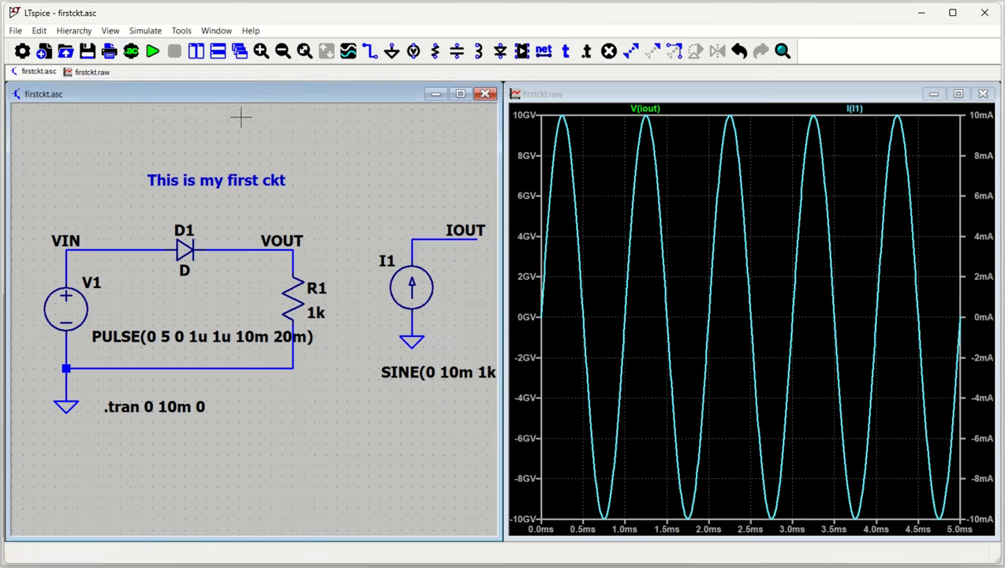
pyautogui.click(131, 51)
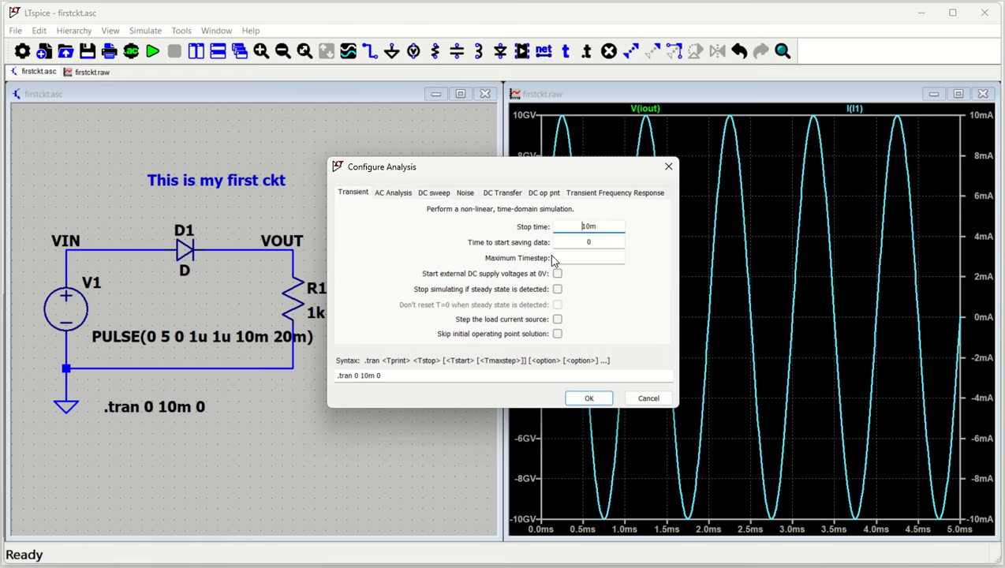
pyautogui.click(666, 168)
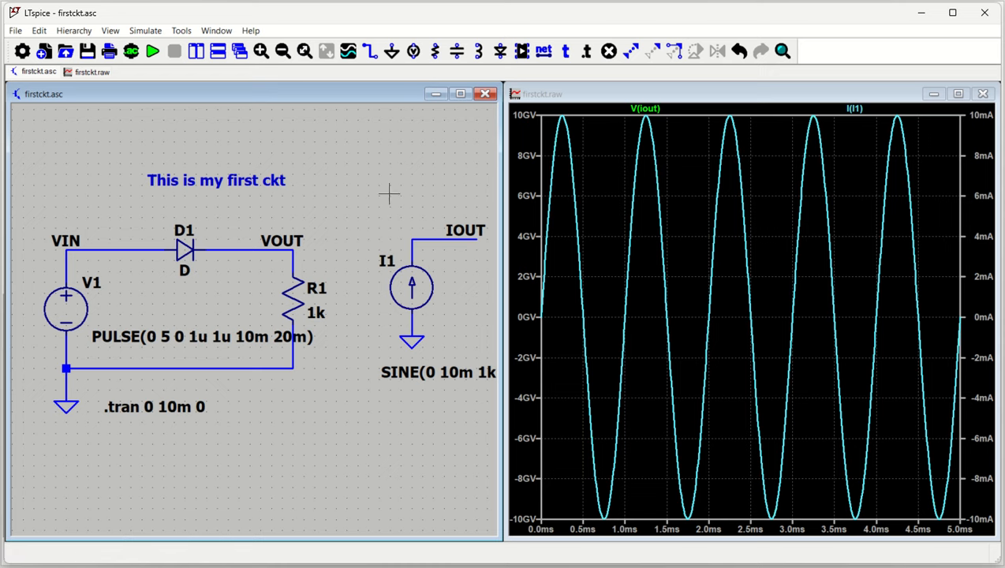
pyautogui.click(587, 52)
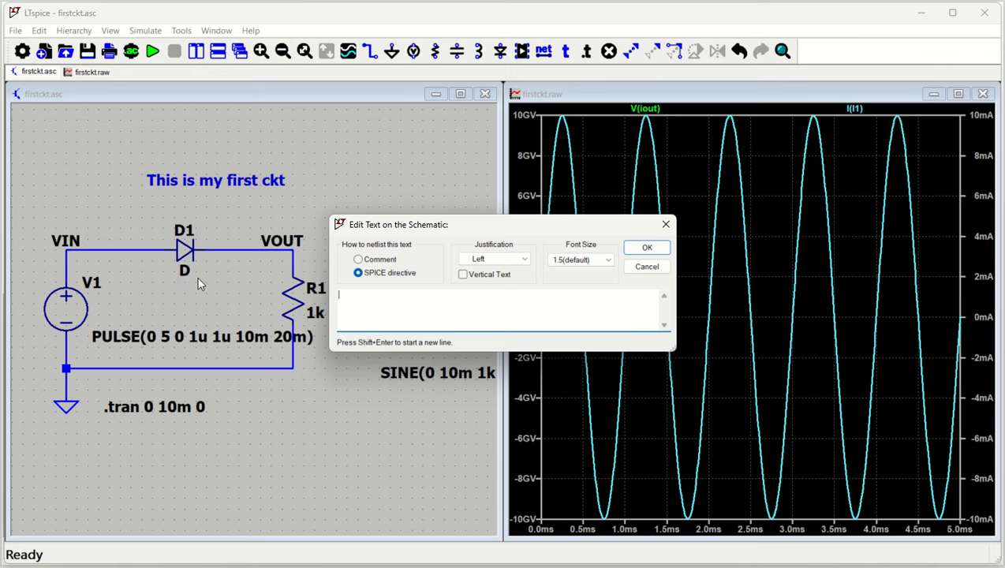
pyautogui.click(665, 226)
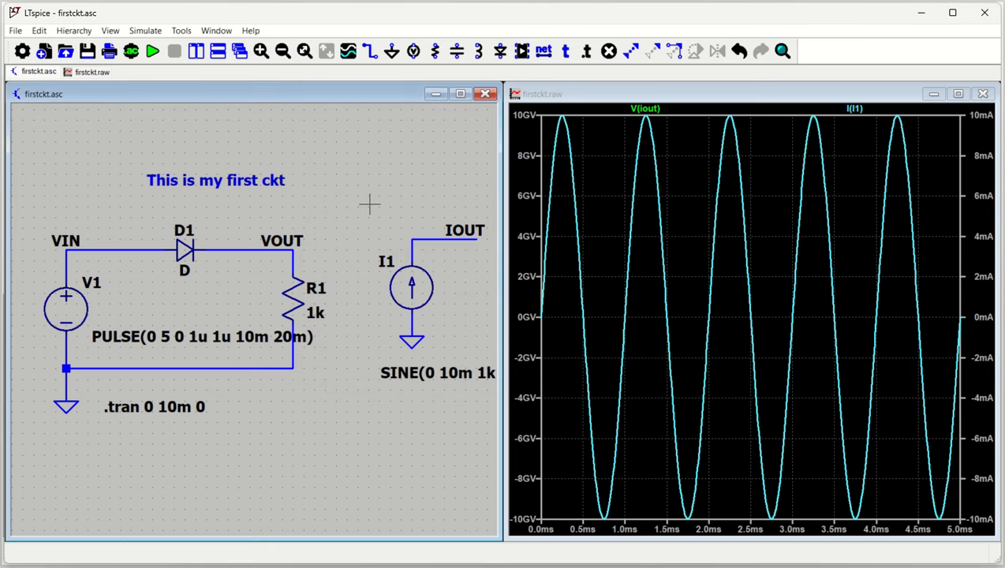